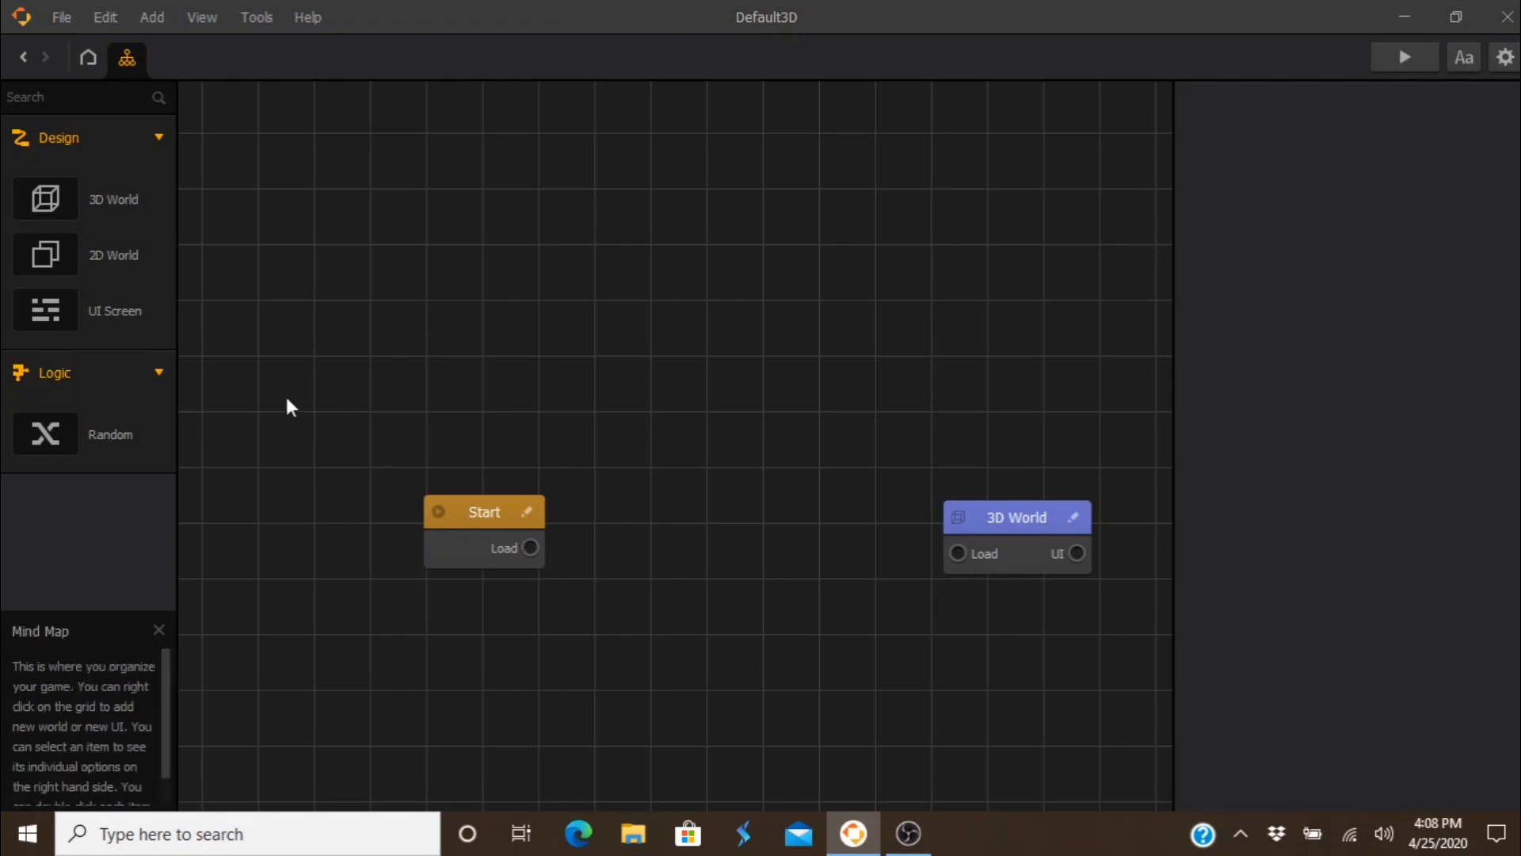
# Step: Add a UI Screen node between Start and 3D World and connect Start's Load output to its Load input
pyautogui.moveTo(75, 312); pyautogui.dragTo(693, 497)
pyautogui.click(542, 547)
pyautogui.moveTo(544, 548); pyautogui.dragTo(693, 527)
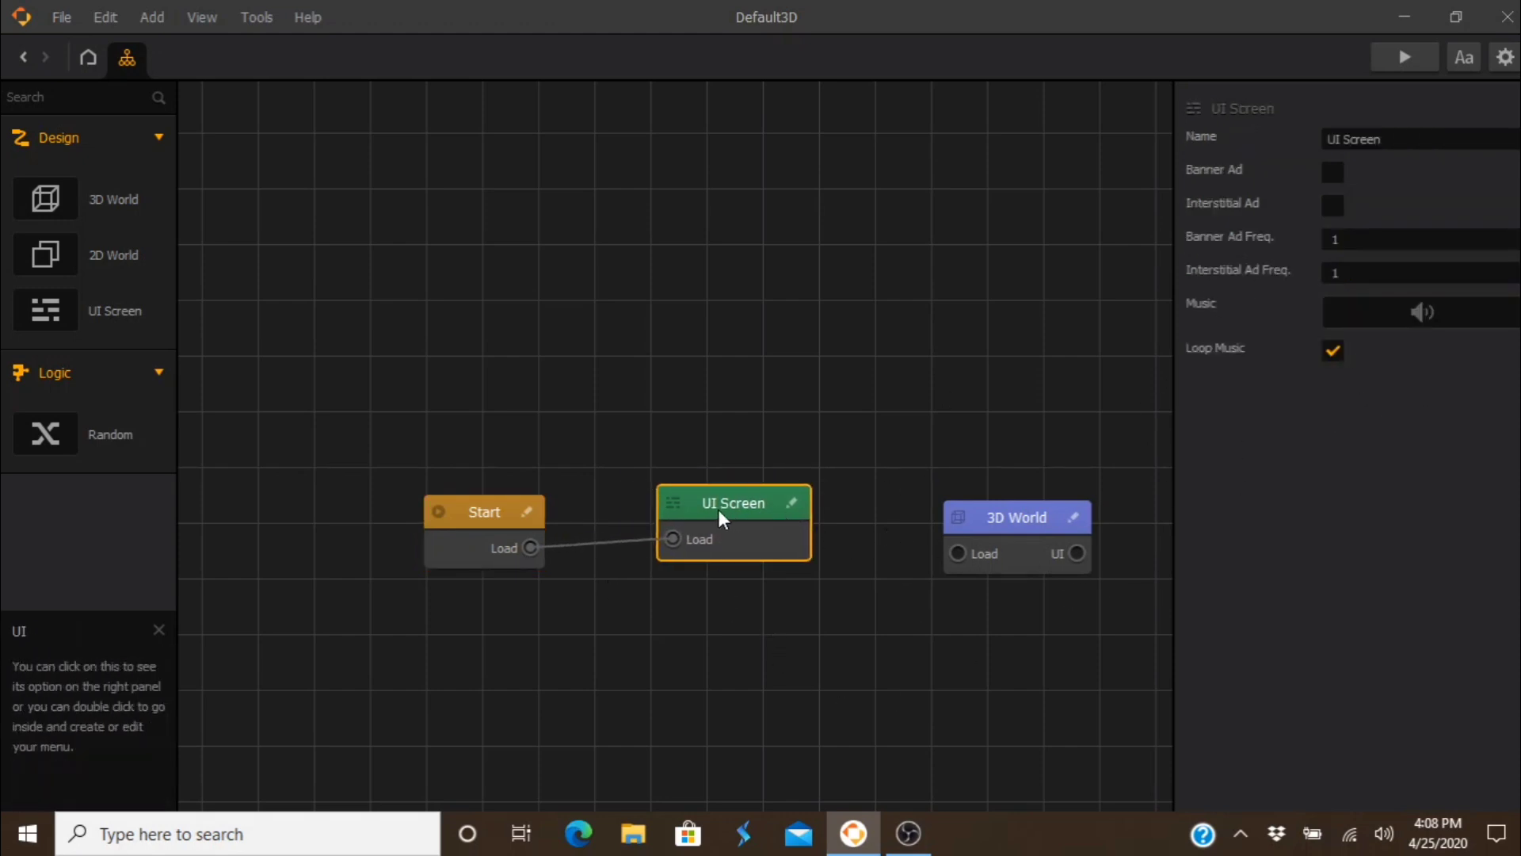
# Step: Rename the UI Screen node as Splash Screen
pyautogui.click(1395, 139)
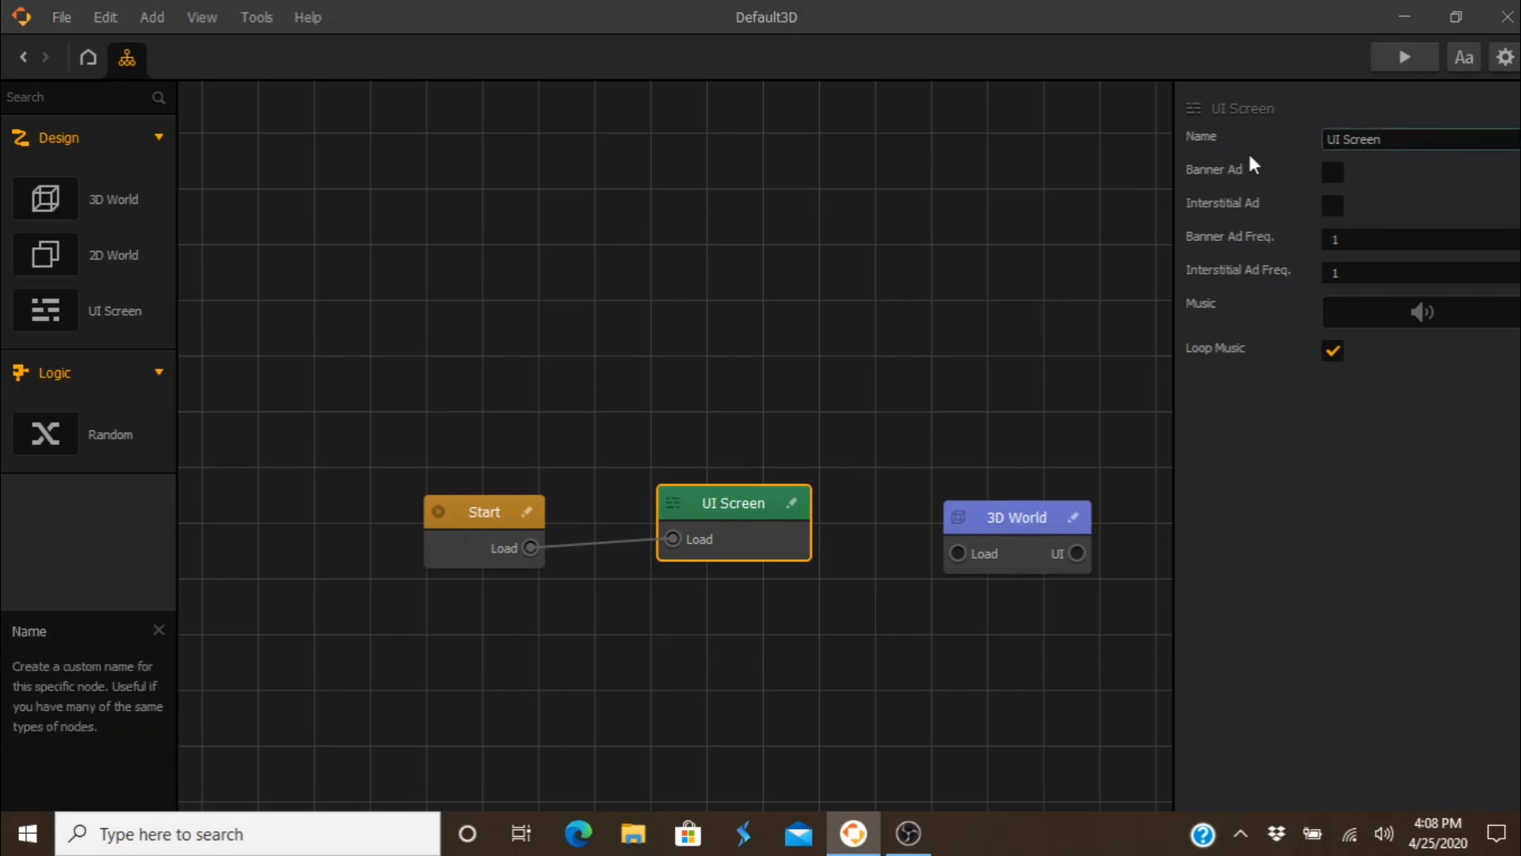
pyautogui.hotkey('ctrl', 'a')
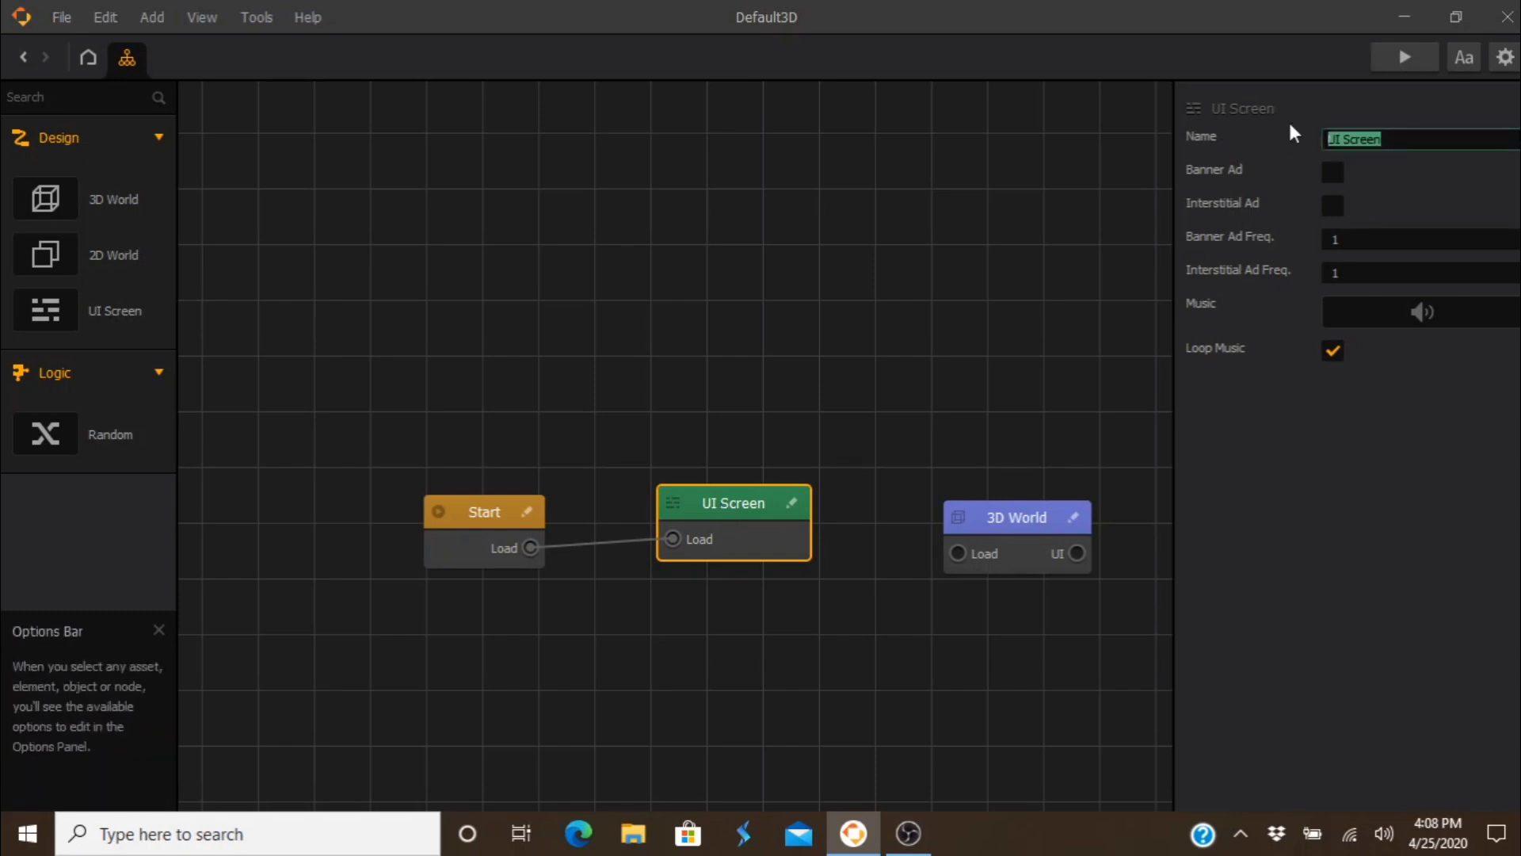
pyautogui.write('Splash Scren')
pyautogui.press('BackSpace')
pyautogui.write('en')
pyautogui.press('Return')
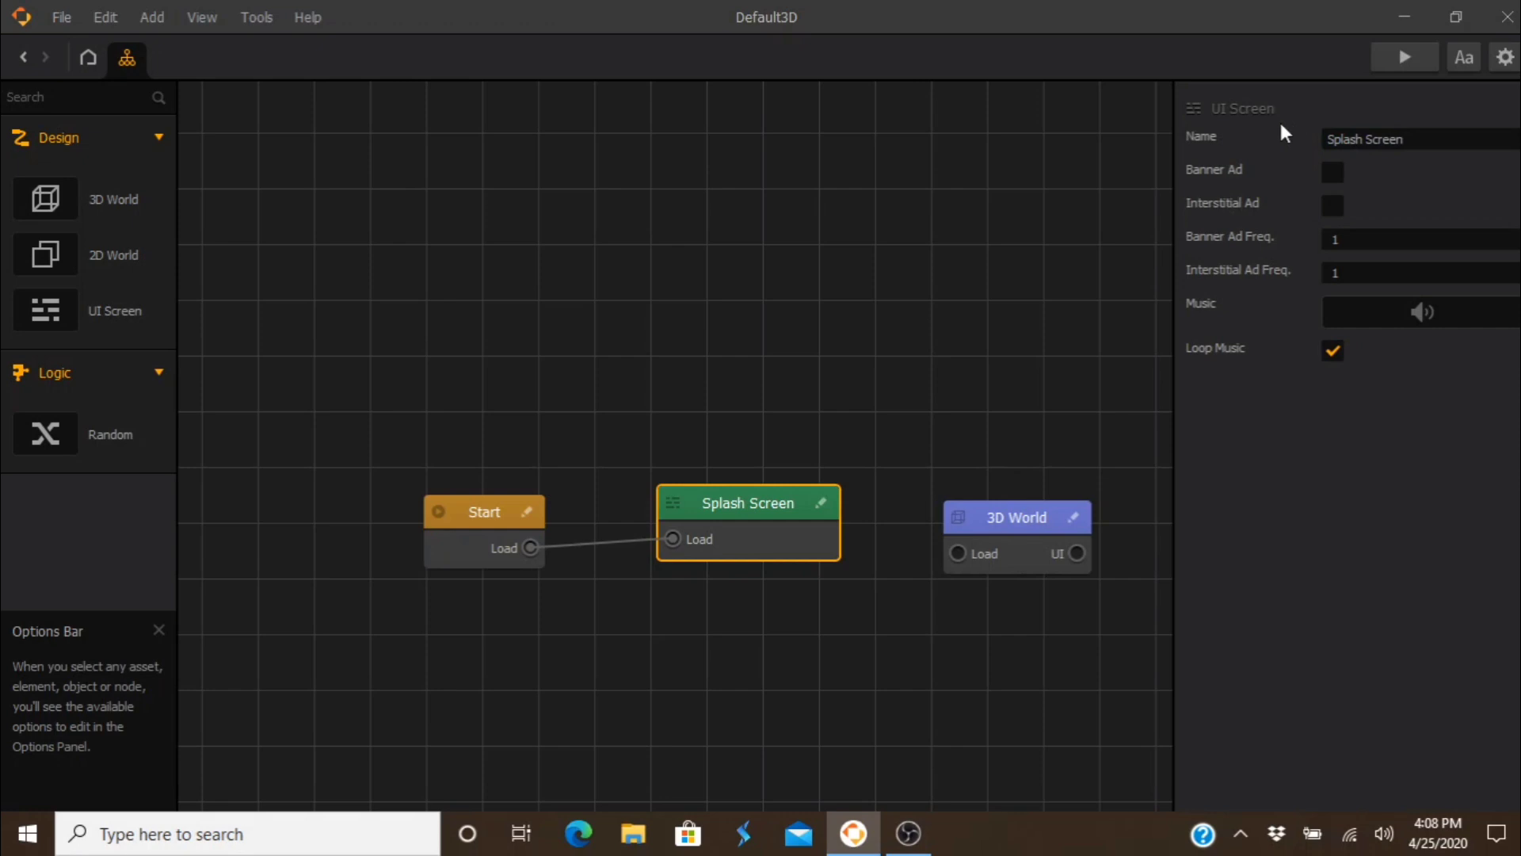
# Step: Open the Splash Screen node for editing and place IMG_20190209_104056_281 from the Pictures folder on its canvas
pyautogui.click(661, 461)
pyautogui.doubleClick(729, 505)
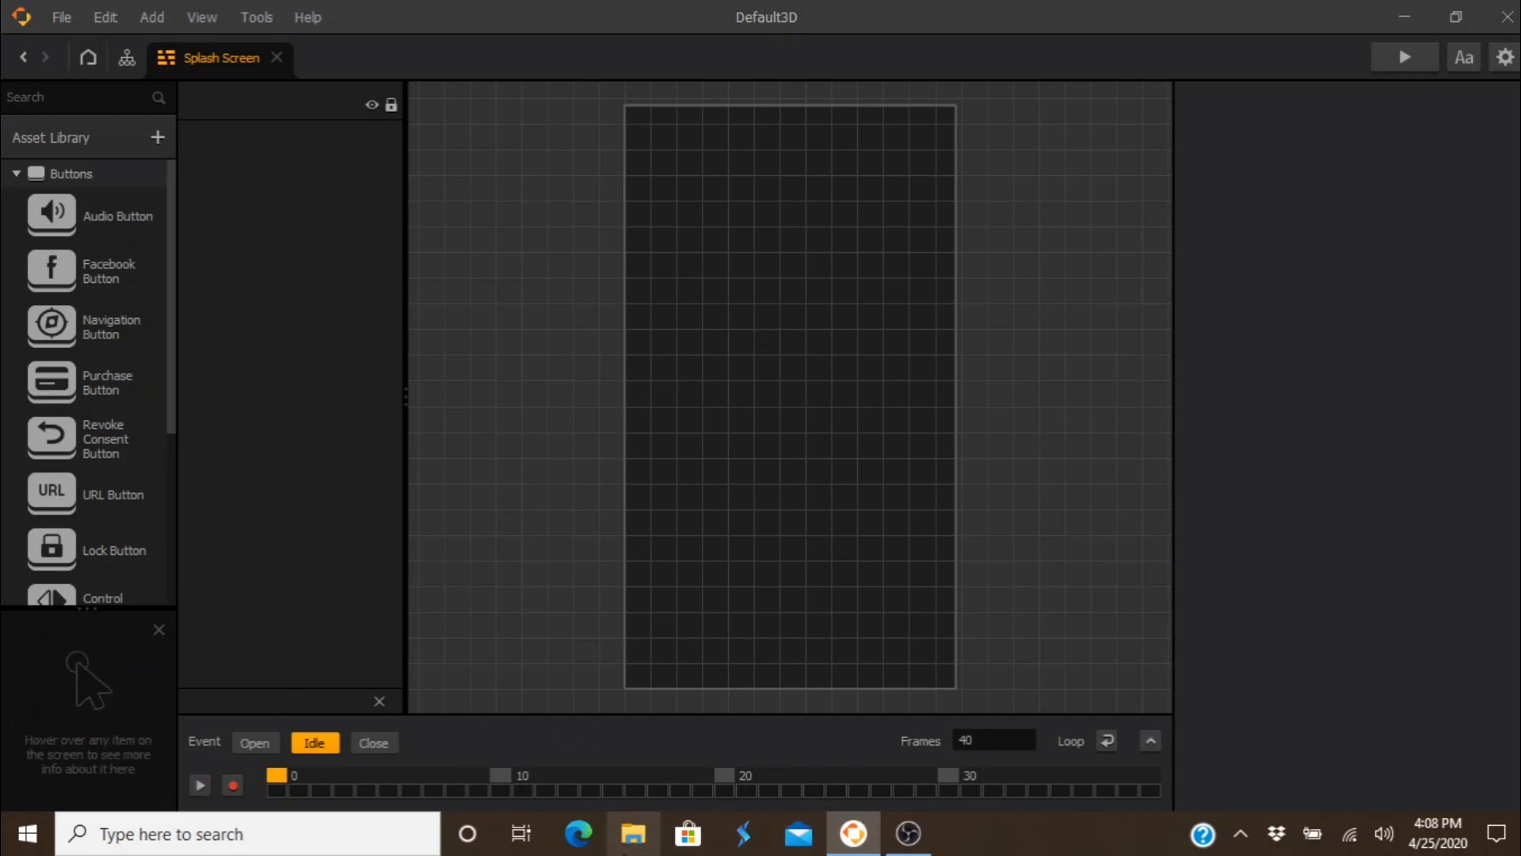
pyautogui.click(623, 845)
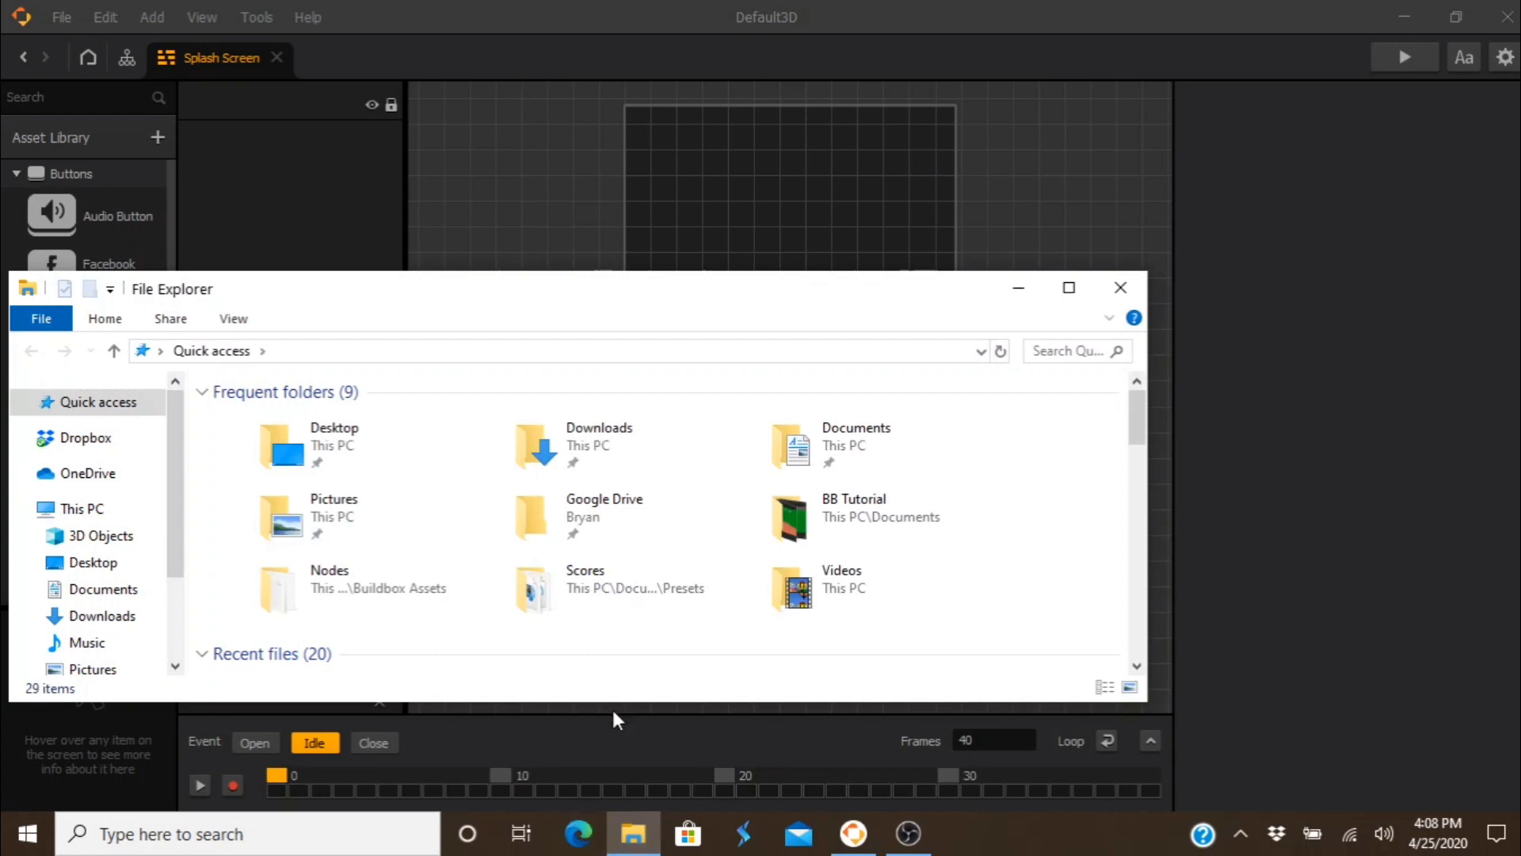
pyautogui.click(805, 536)
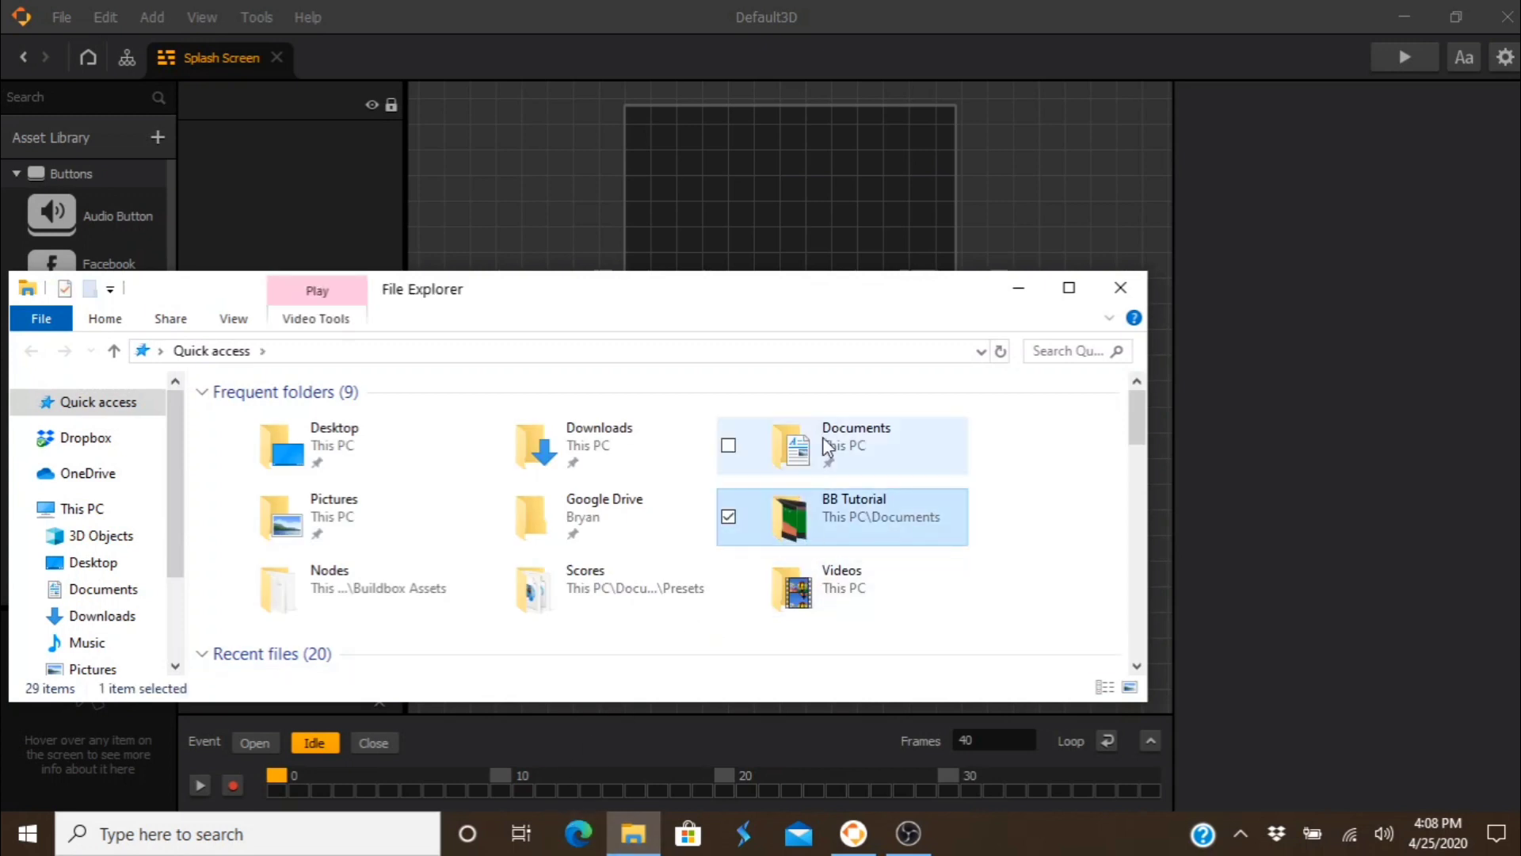
pyautogui.doubleClick(290, 526)
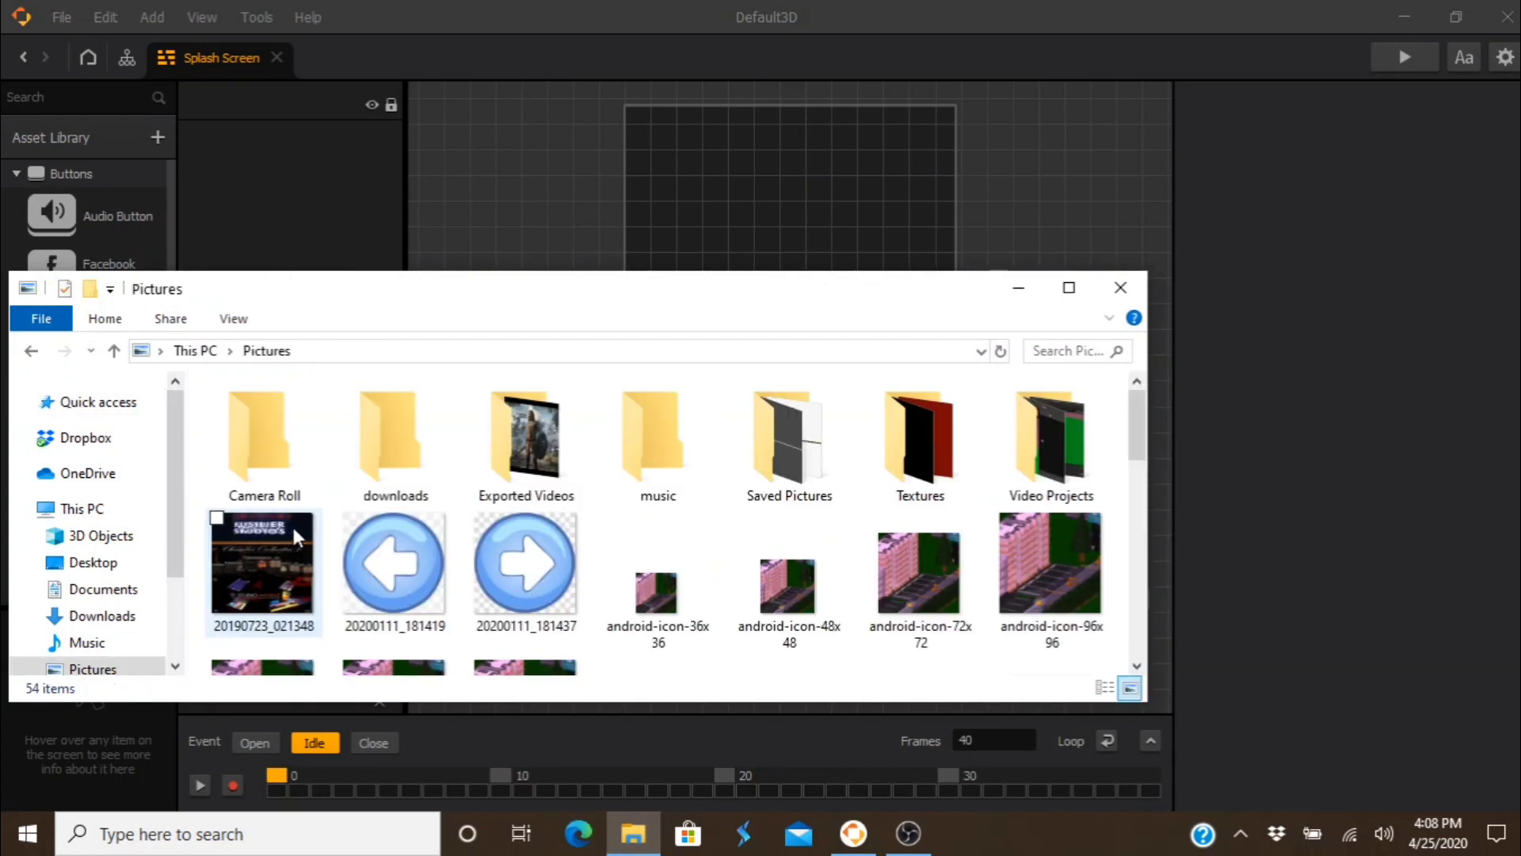
pyautogui.scroll(-10, 1125, 515)
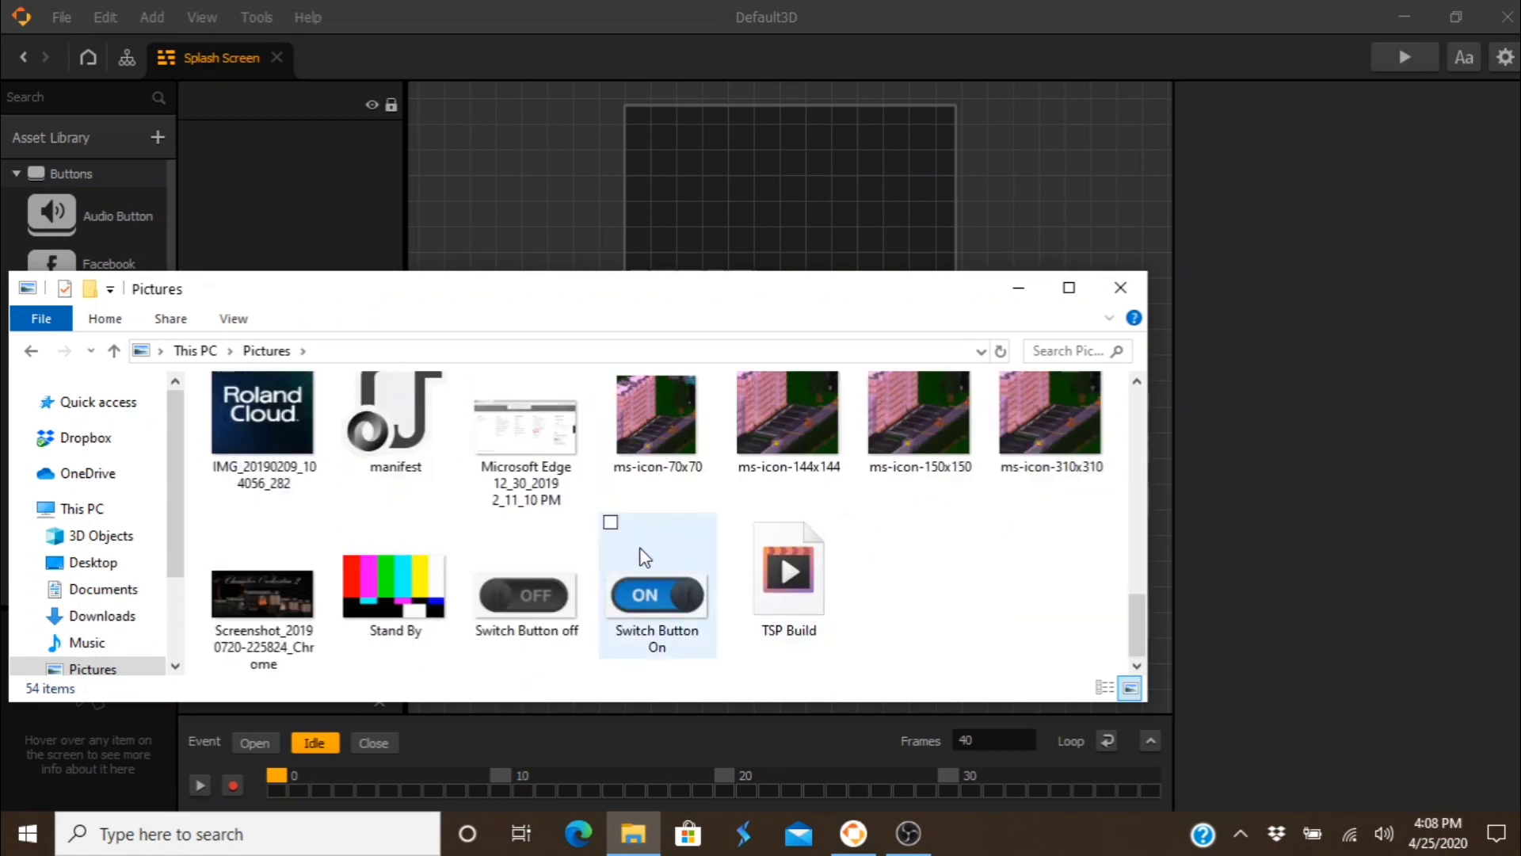
pyautogui.scroll(5, 570, 600)
pyautogui.moveTo(930, 293); pyautogui.dragTo(225, 332)
pyautogui.moveTo(353, 611); pyautogui.dragTo(951, 453)
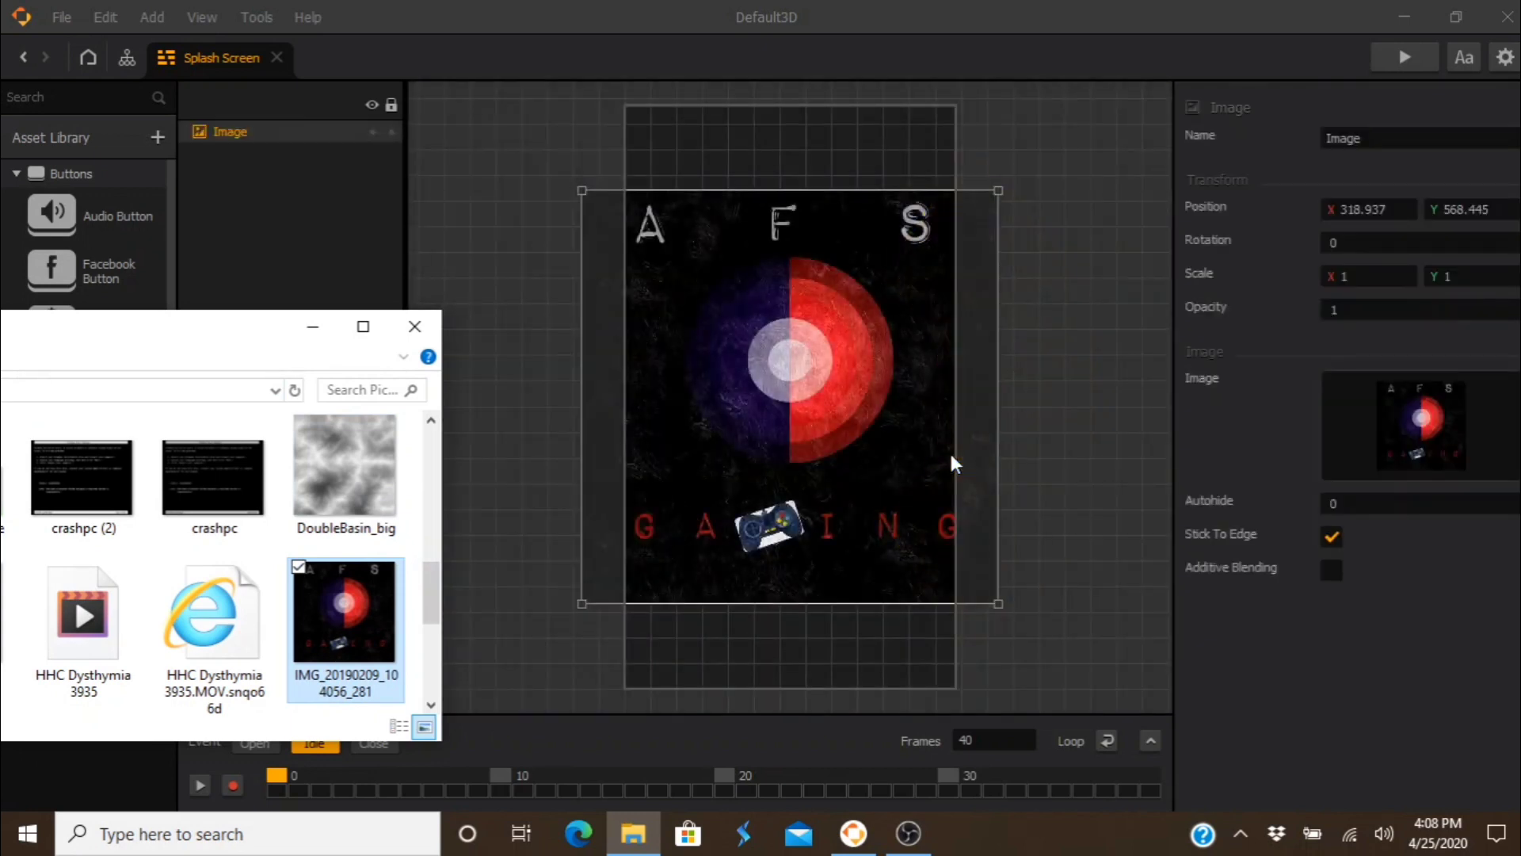
pyautogui.click(415, 331)
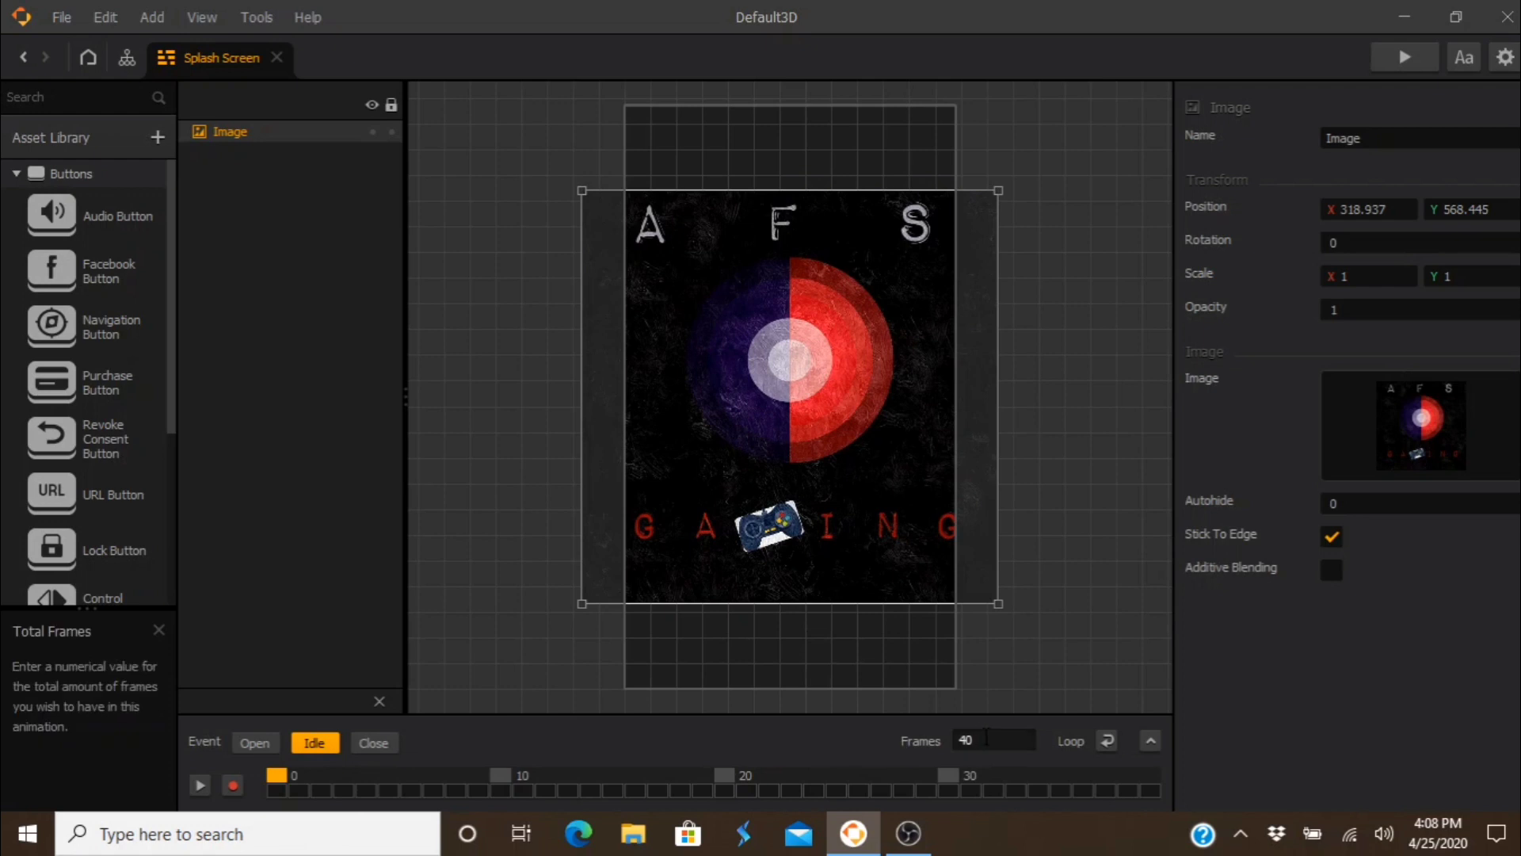
# Step: Set the animation length to 100 frames for both the Idle and Open events
pyautogui.moveTo(983, 741); pyautogui.dragTo(909, 737)
pyautogui.write('100')
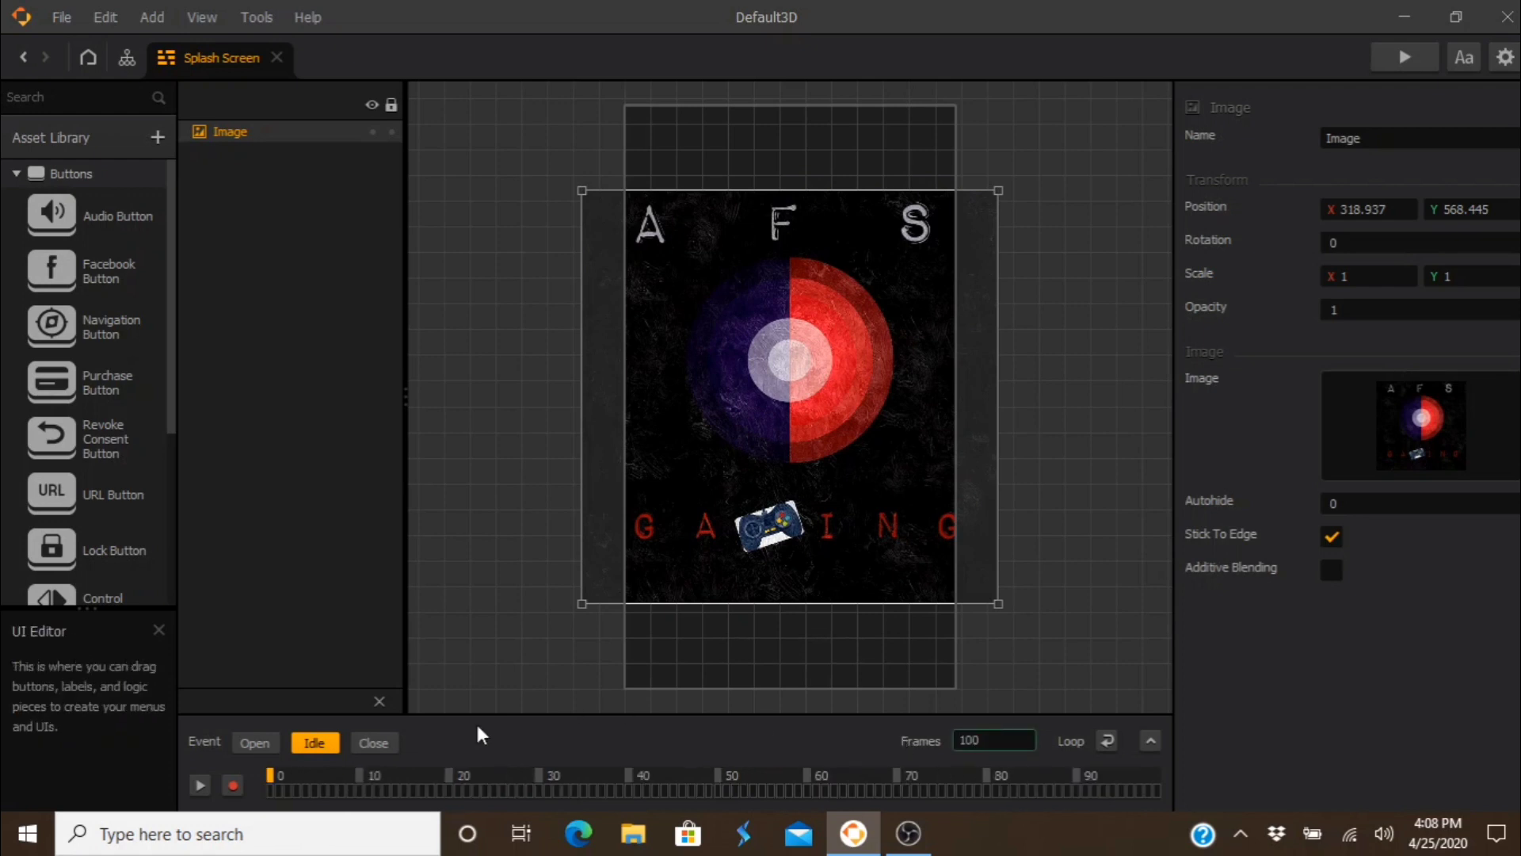
pyautogui.click(252, 743)
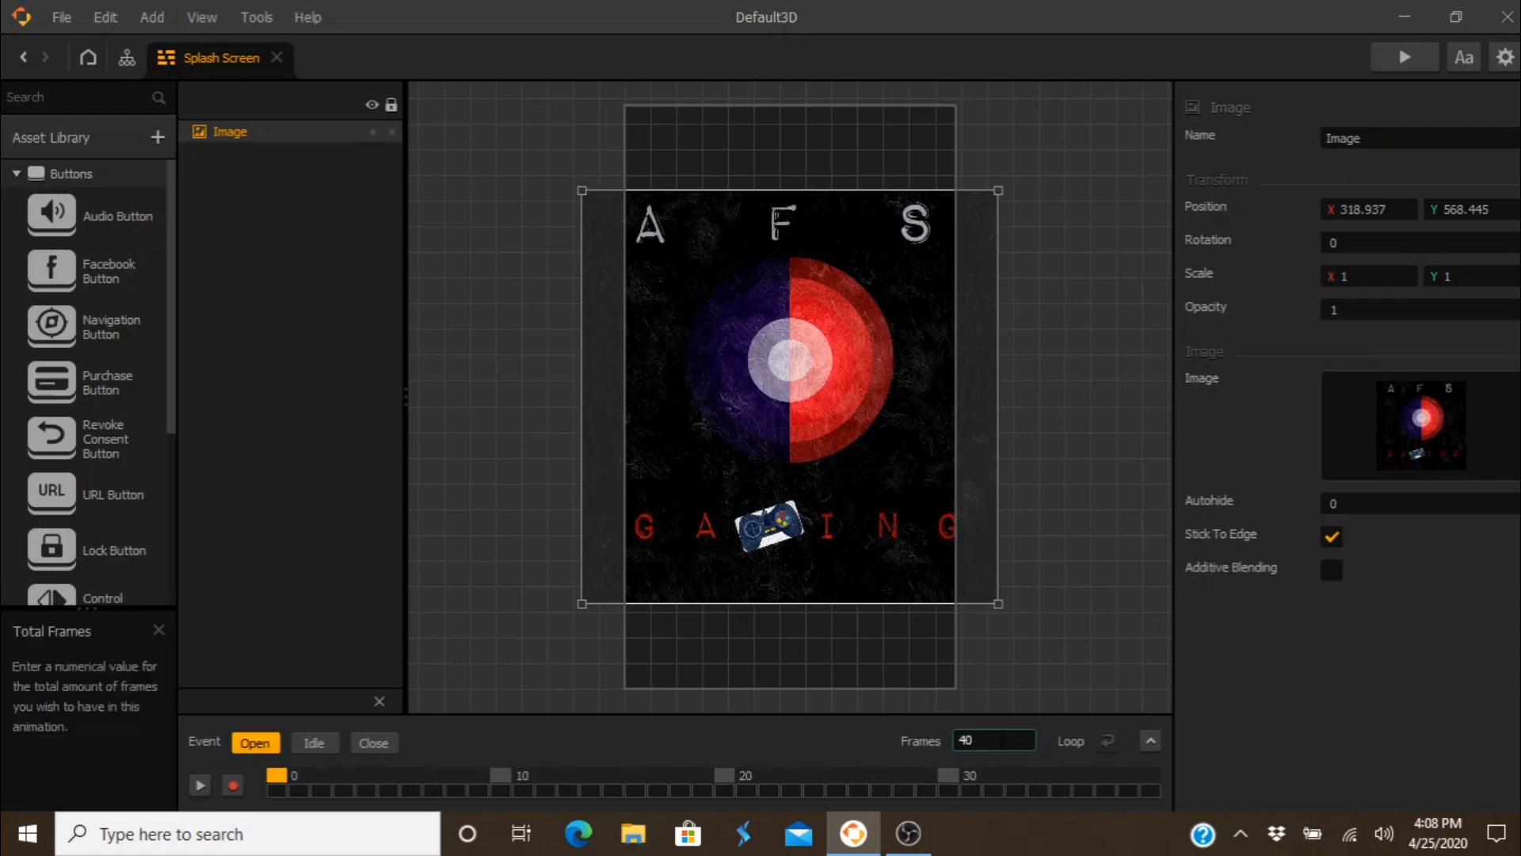
pyautogui.moveTo(976, 741); pyautogui.dragTo(921, 741)
pyautogui.write('100')
pyautogui.press('Return')
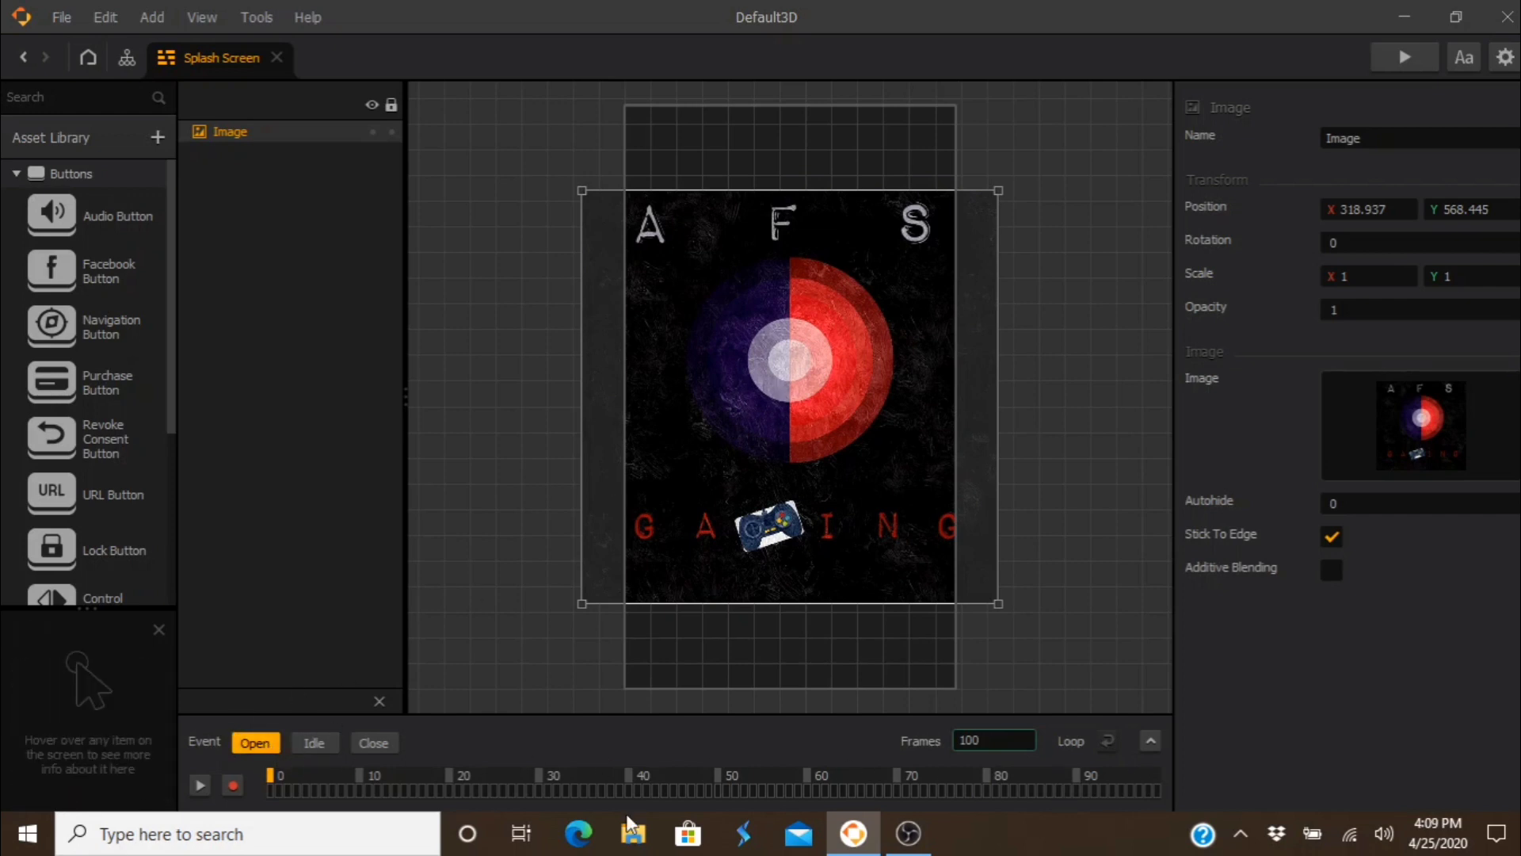
# Step: Start recording the Open animation and shrink the image to fit the screen width, at a scale of about X 0.77, Y 0.84
pyautogui.moveTo(270, 777); pyautogui.dragTo(536, 777)
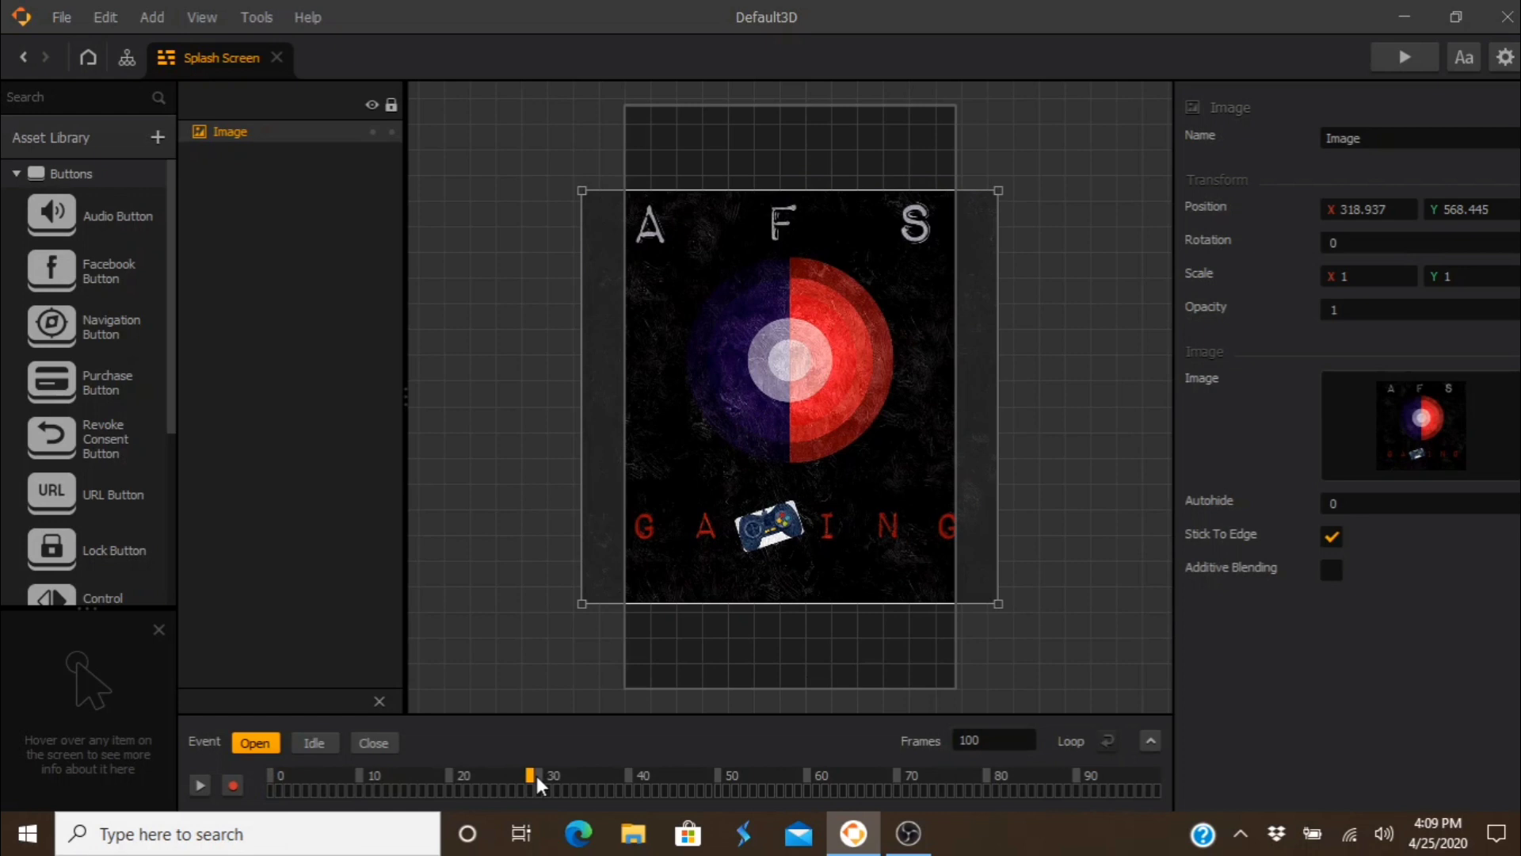
pyautogui.click(234, 787)
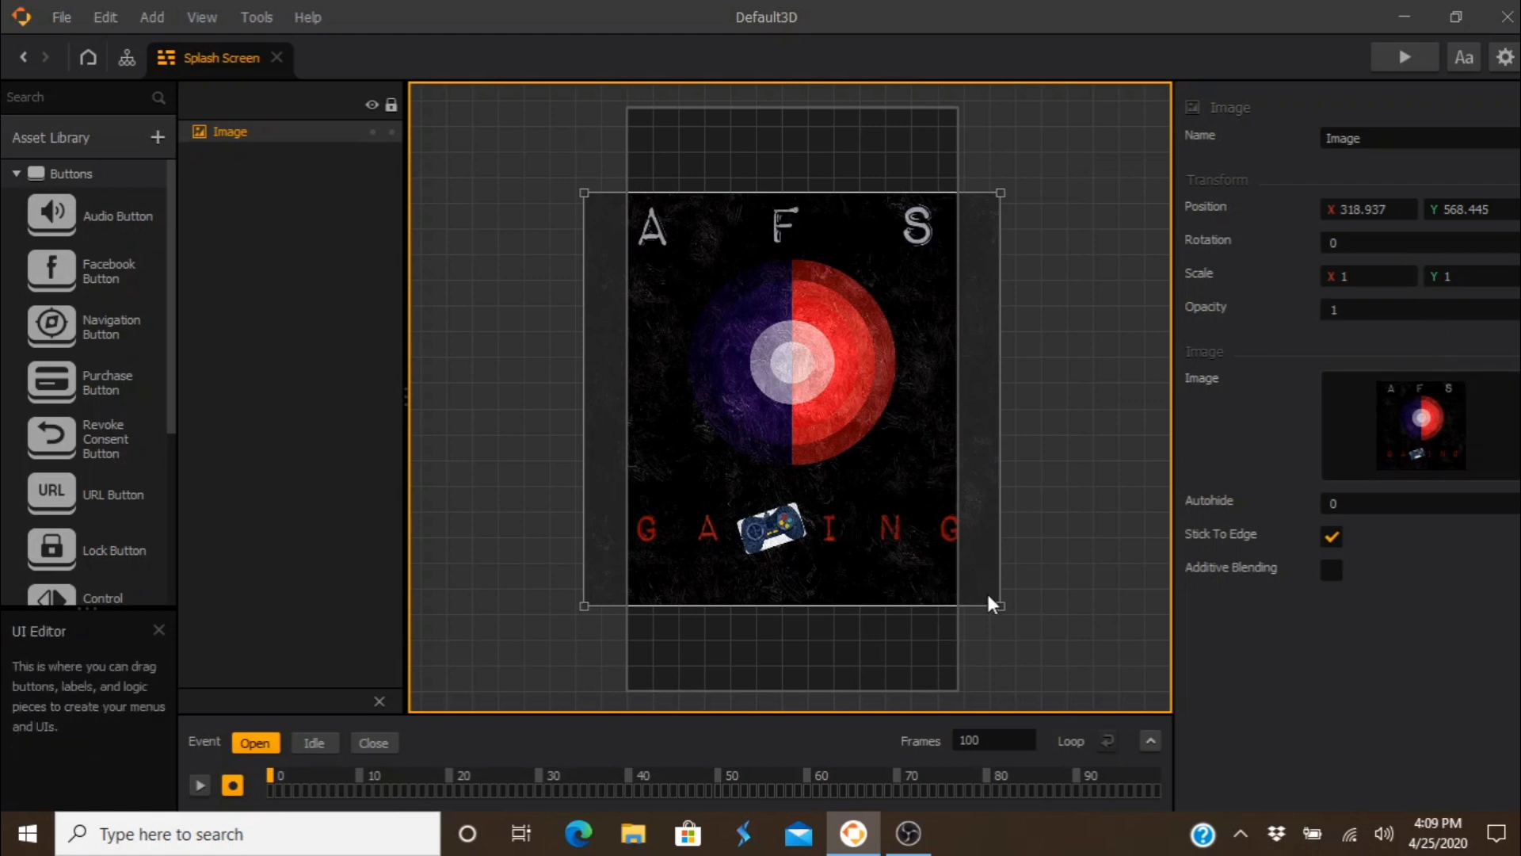
pyautogui.moveTo(1002, 606); pyautogui.dragTo(954, 565)
pyautogui.moveTo(583, 567); pyautogui.dragTo(631, 538)
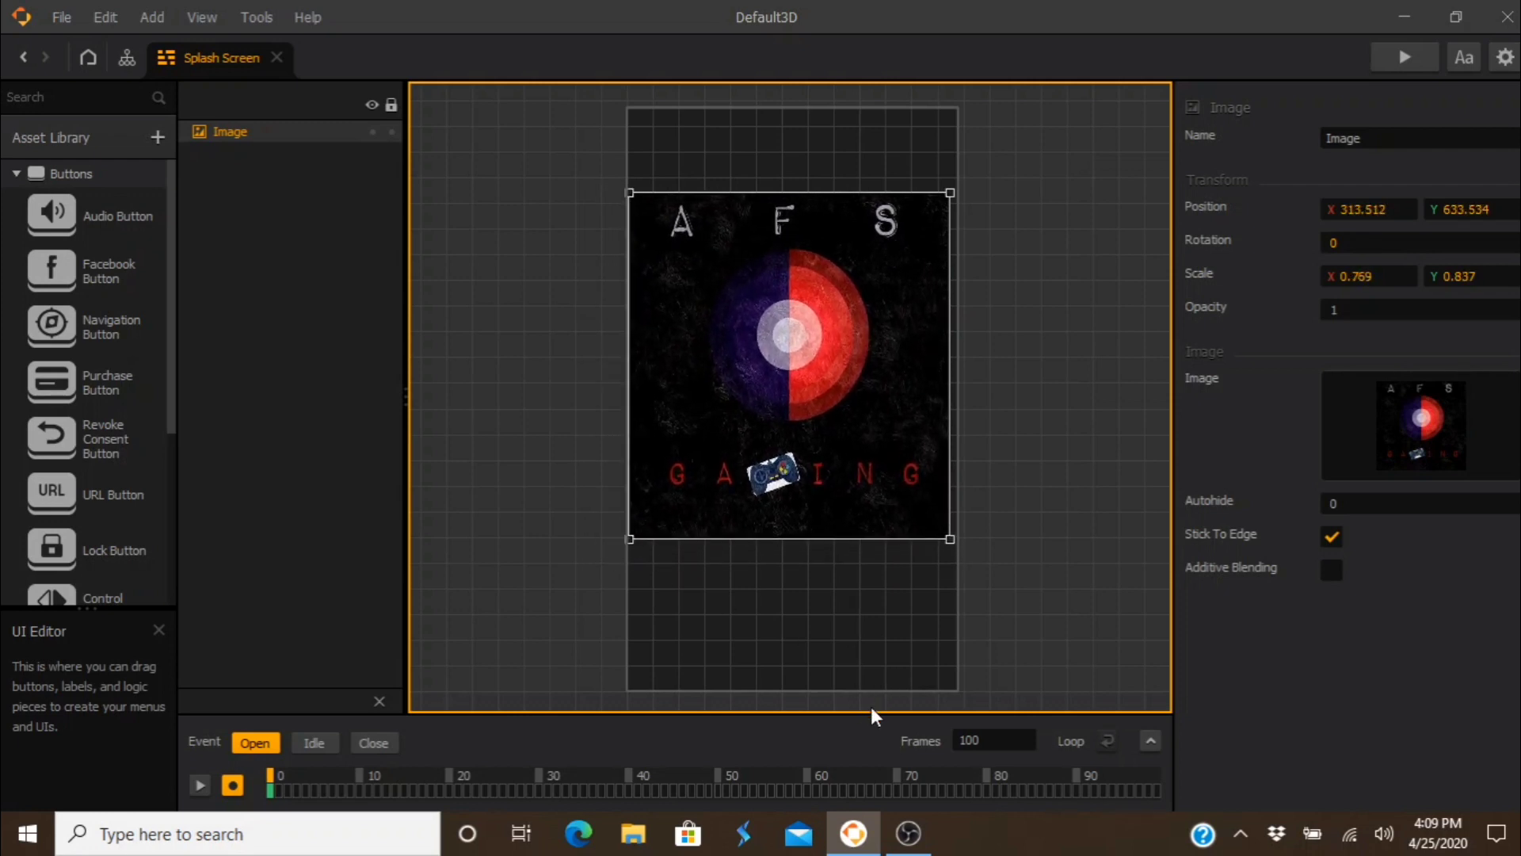
# Step: Set the image's position to X 312 and Y 632 at frame 0 of the Open animation
pyautogui.moveTo(1388, 211); pyautogui.dragTo(1274, 211)
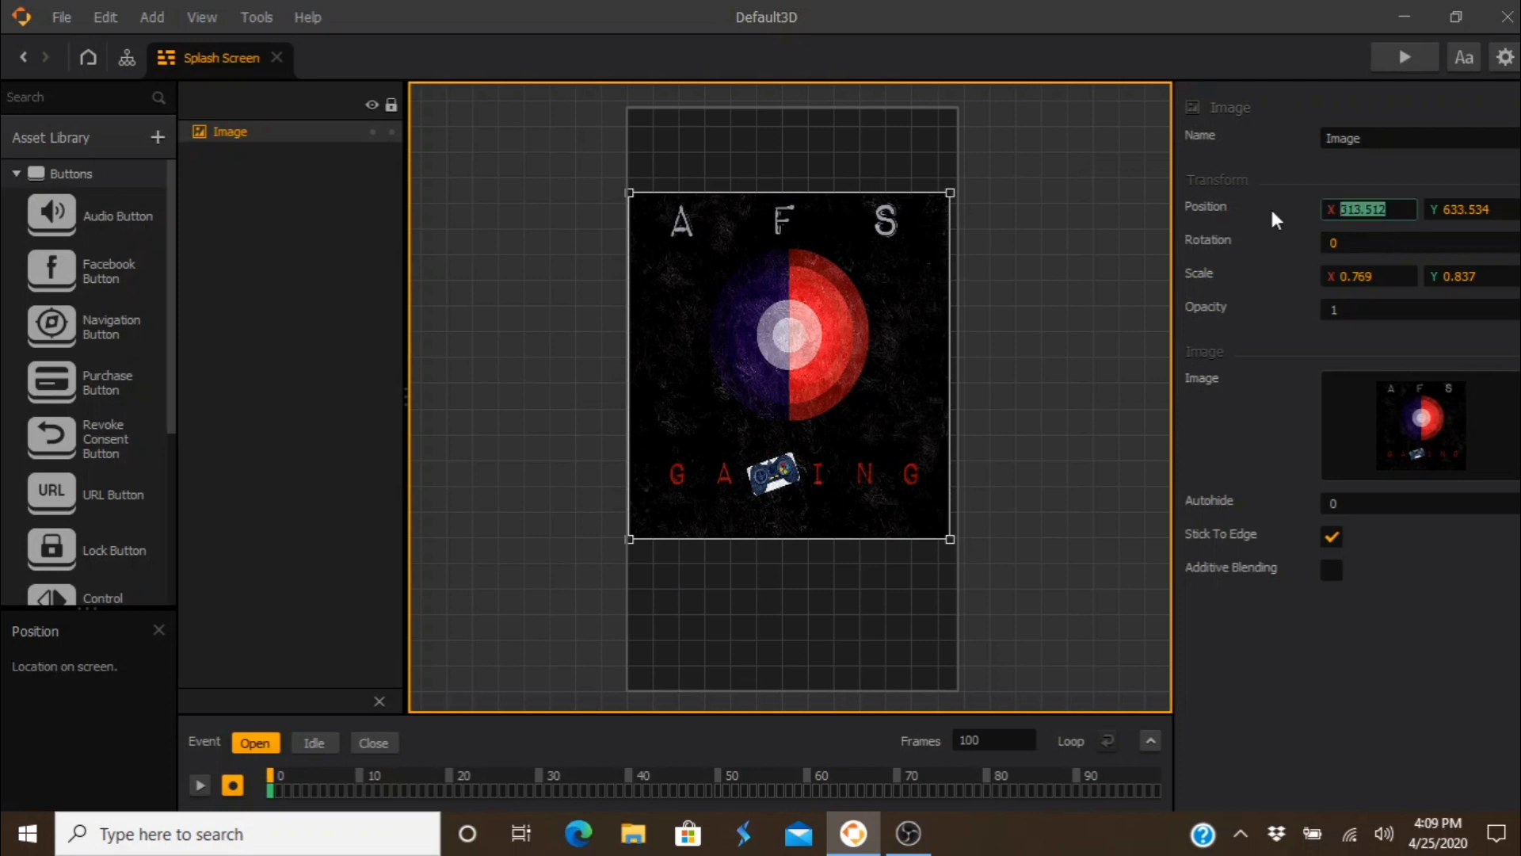
pyautogui.write('312')
pyautogui.press('Tab')
pyautogui.write('632')
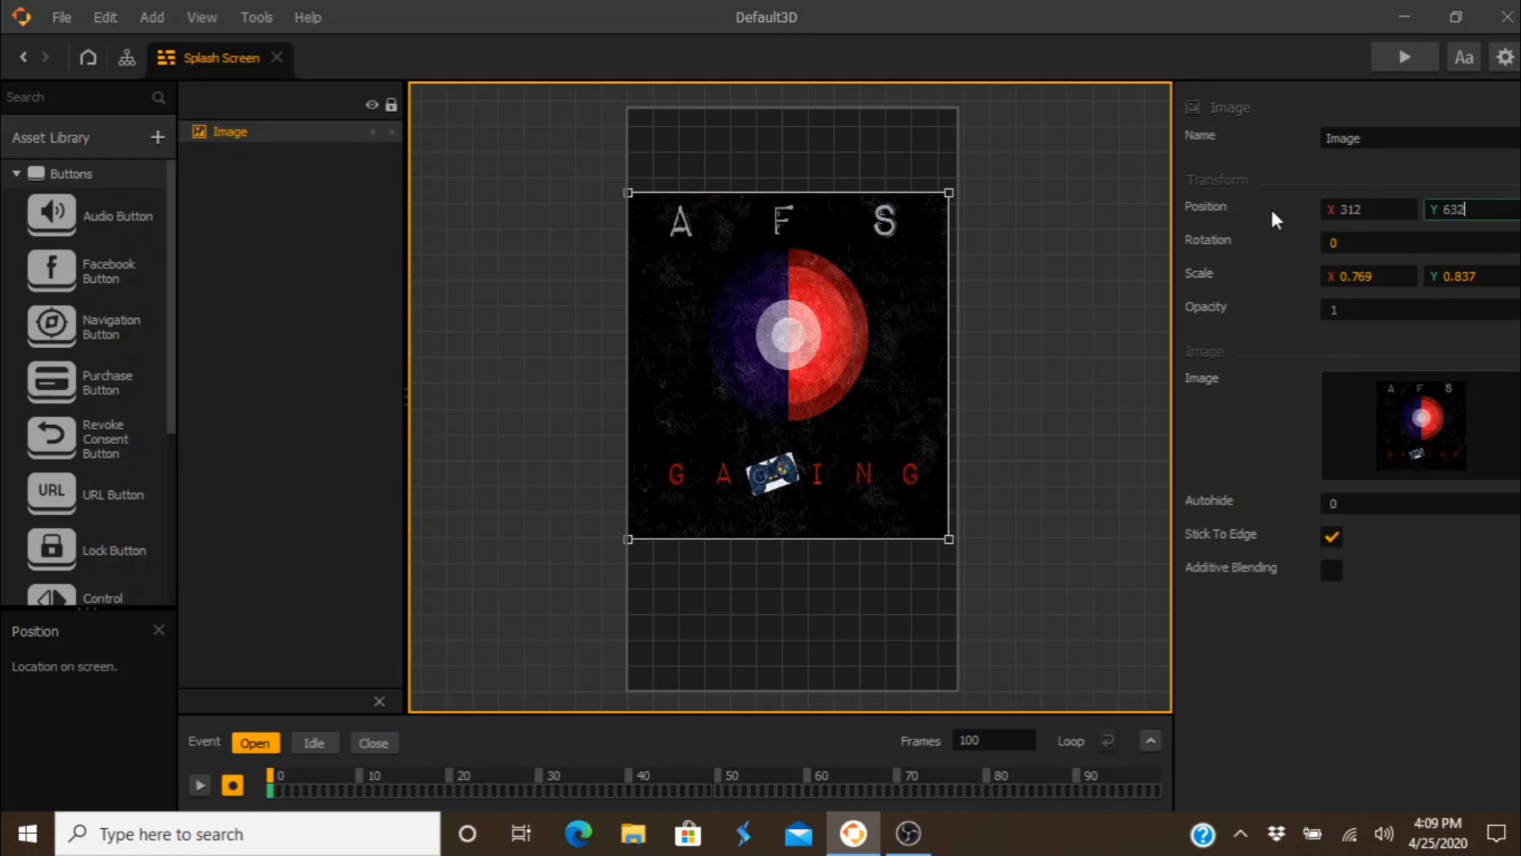
pyautogui.press('Tab')
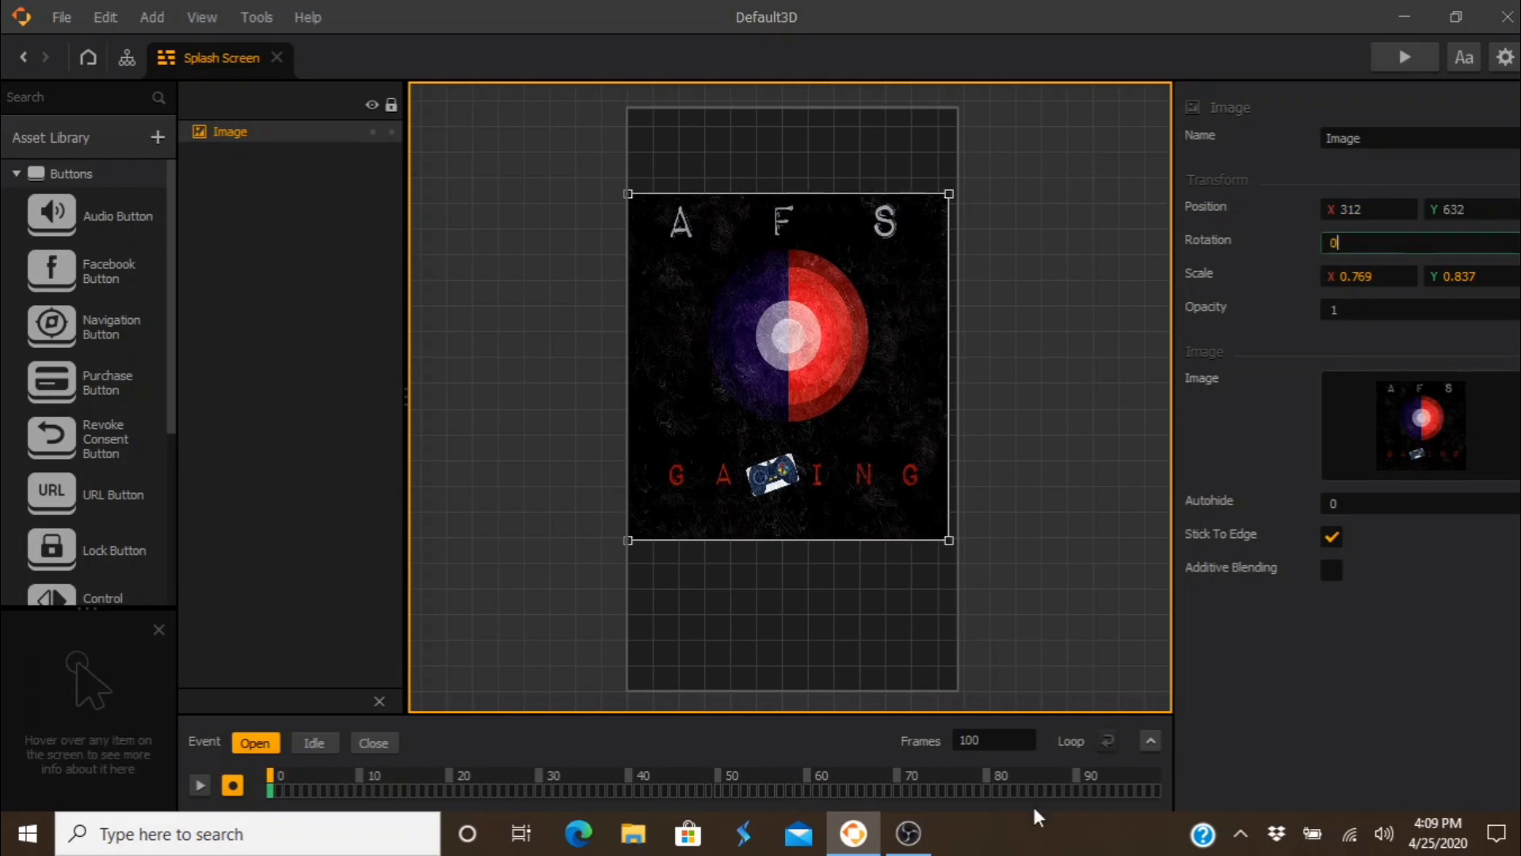
# Step: Keyframe a fade-in for the Open event, with image opacity 1 at the last frame and 0 at frame 0
pyautogui.click(1158, 775)
pyautogui.click(1250, 321)
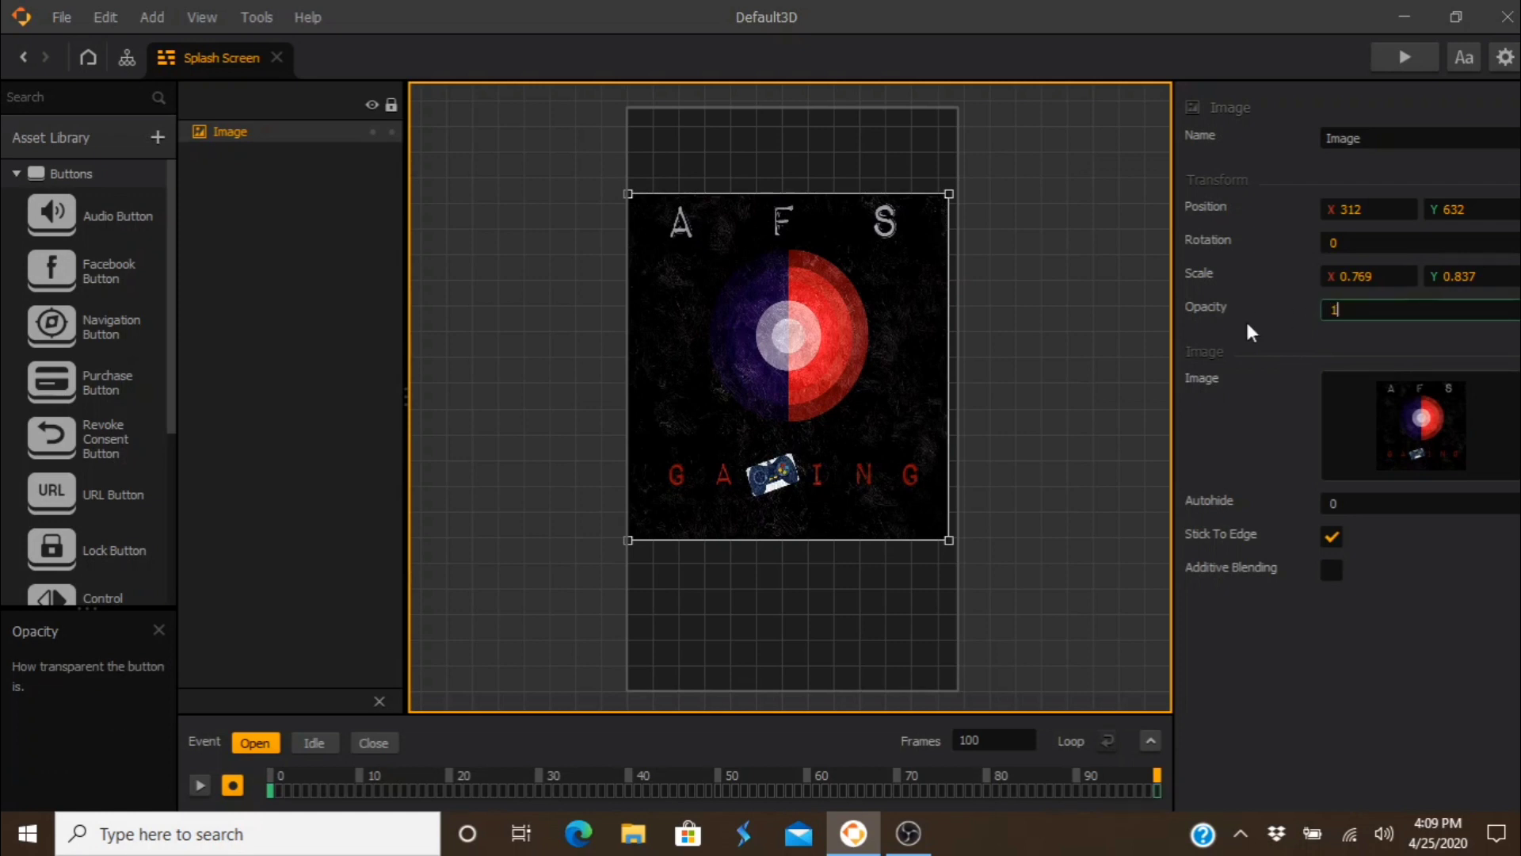
pyautogui.click(271, 783)
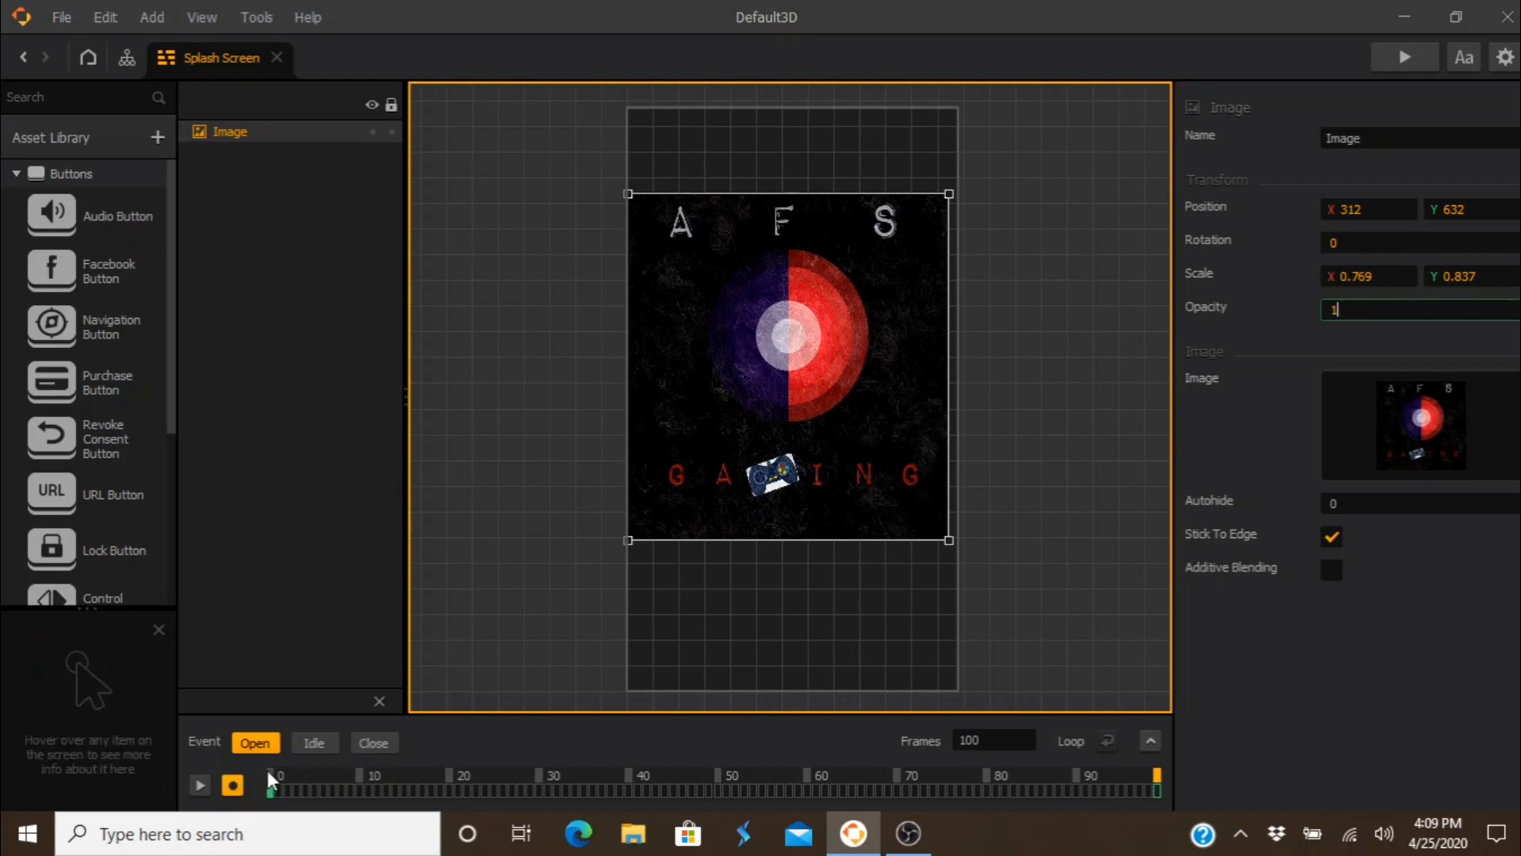
pyautogui.click(1333, 309)
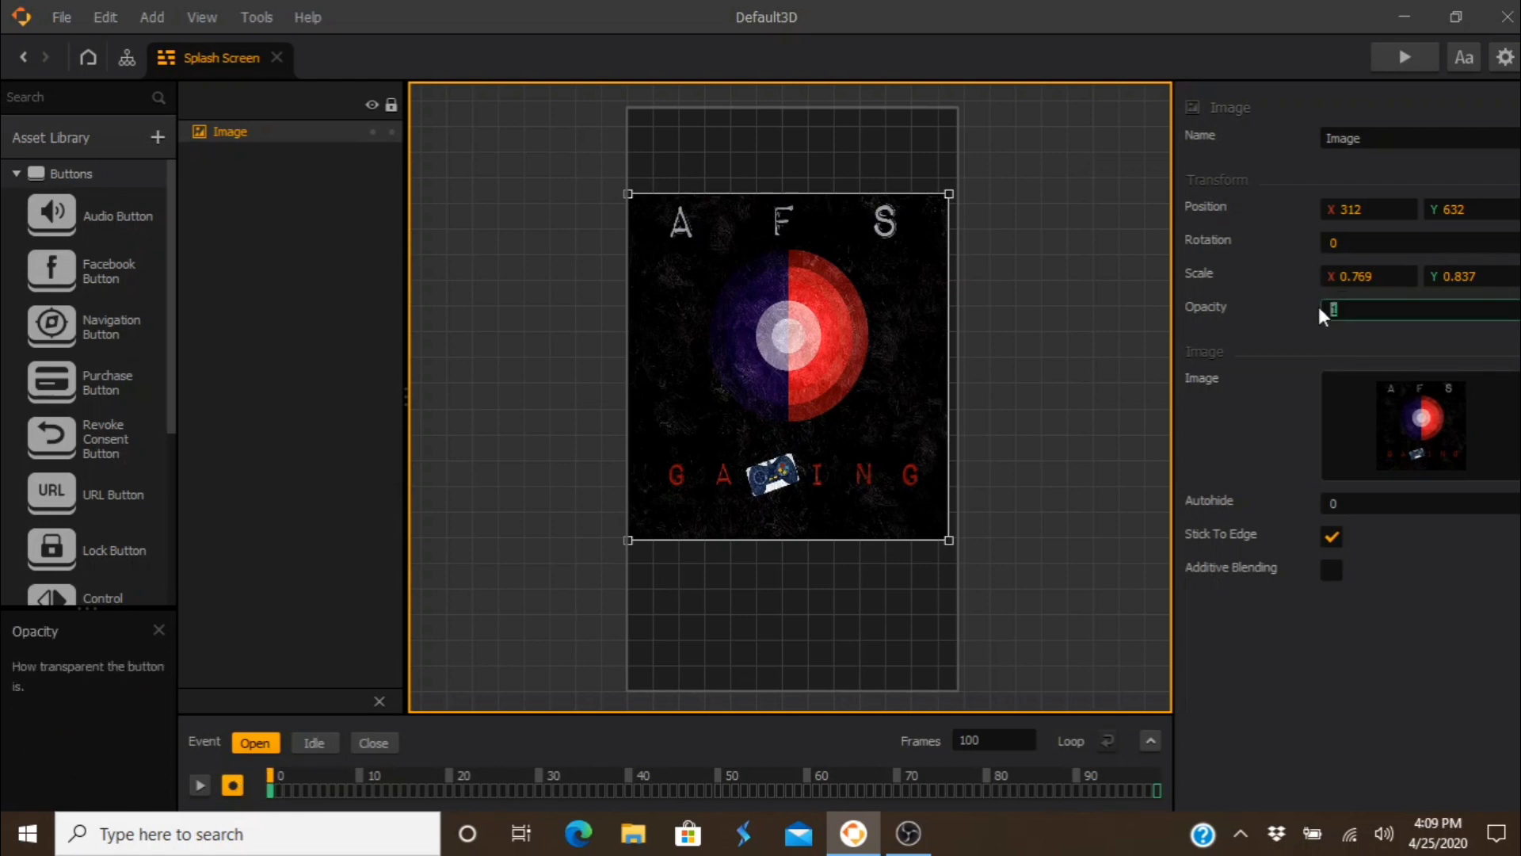
pyautogui.write('0')
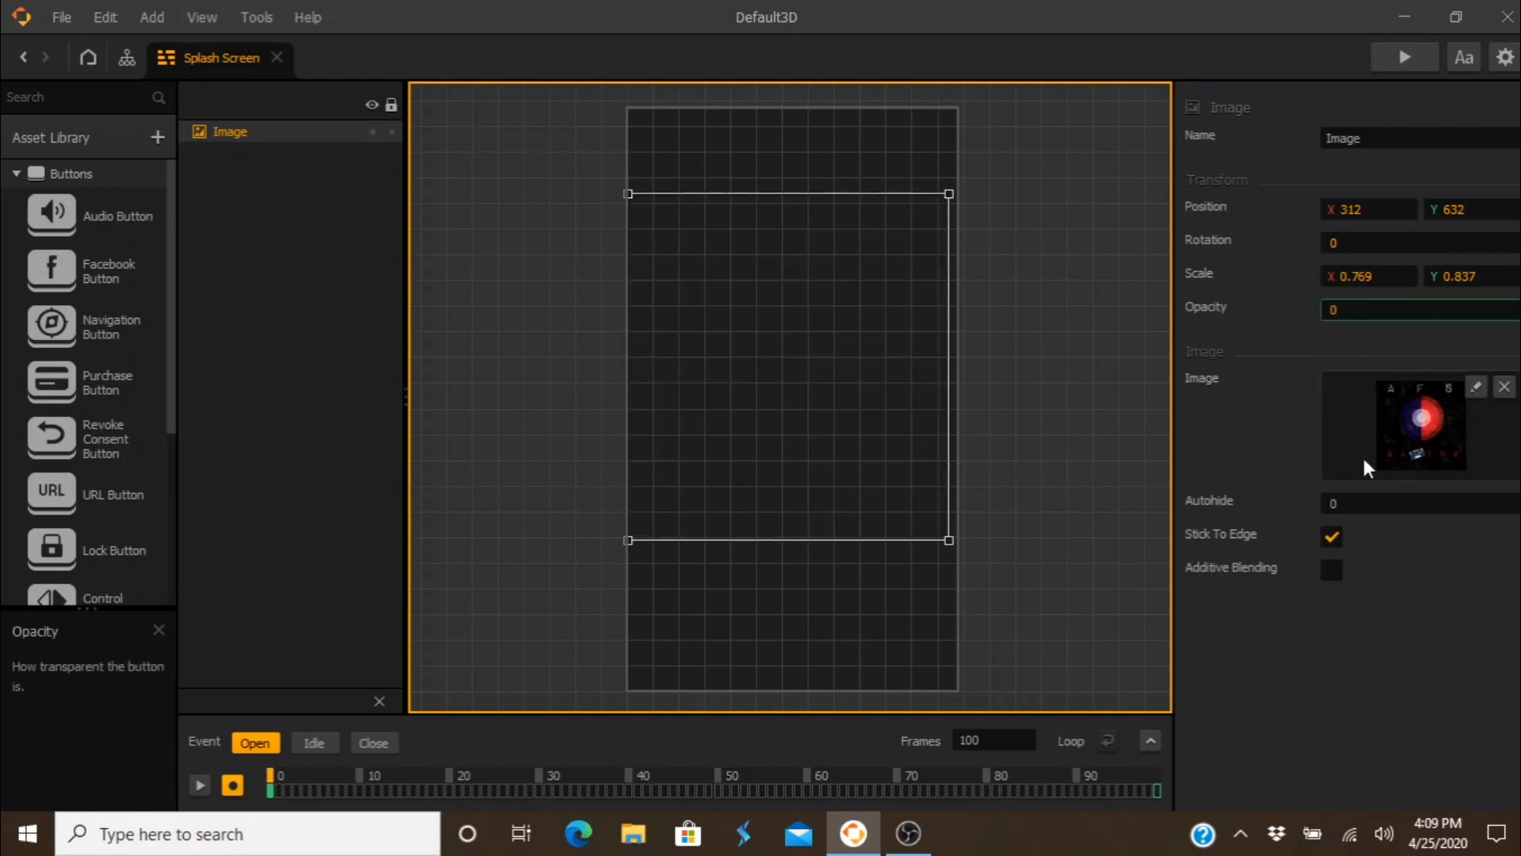
# Step: Check and play back the Open fade-in, stop recording, and return the playhead to frame 0
pyautogui.click(1155, 774)
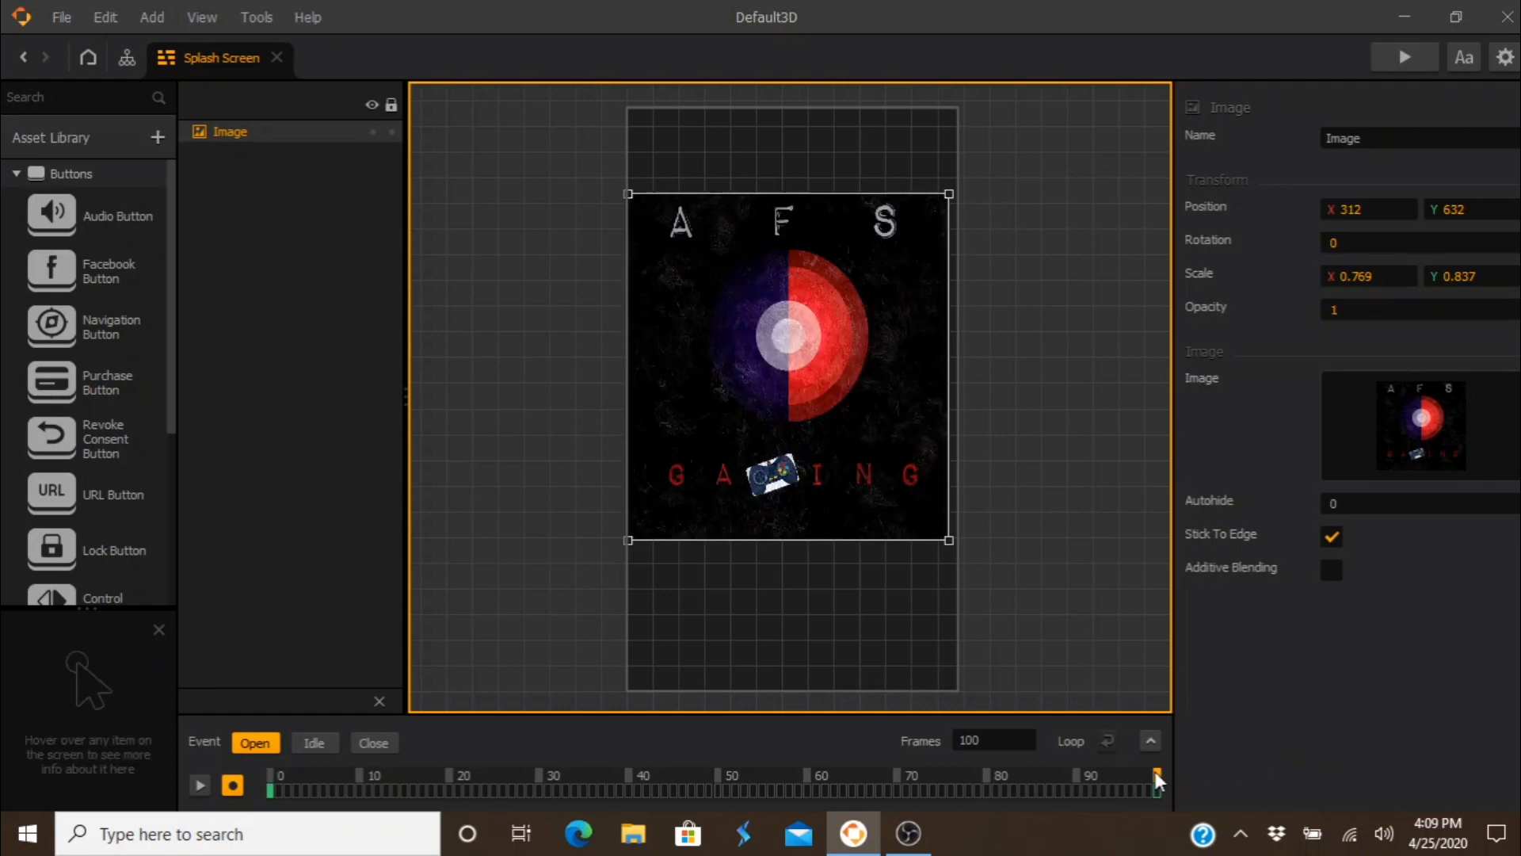
pyautogui.click(273, 777)
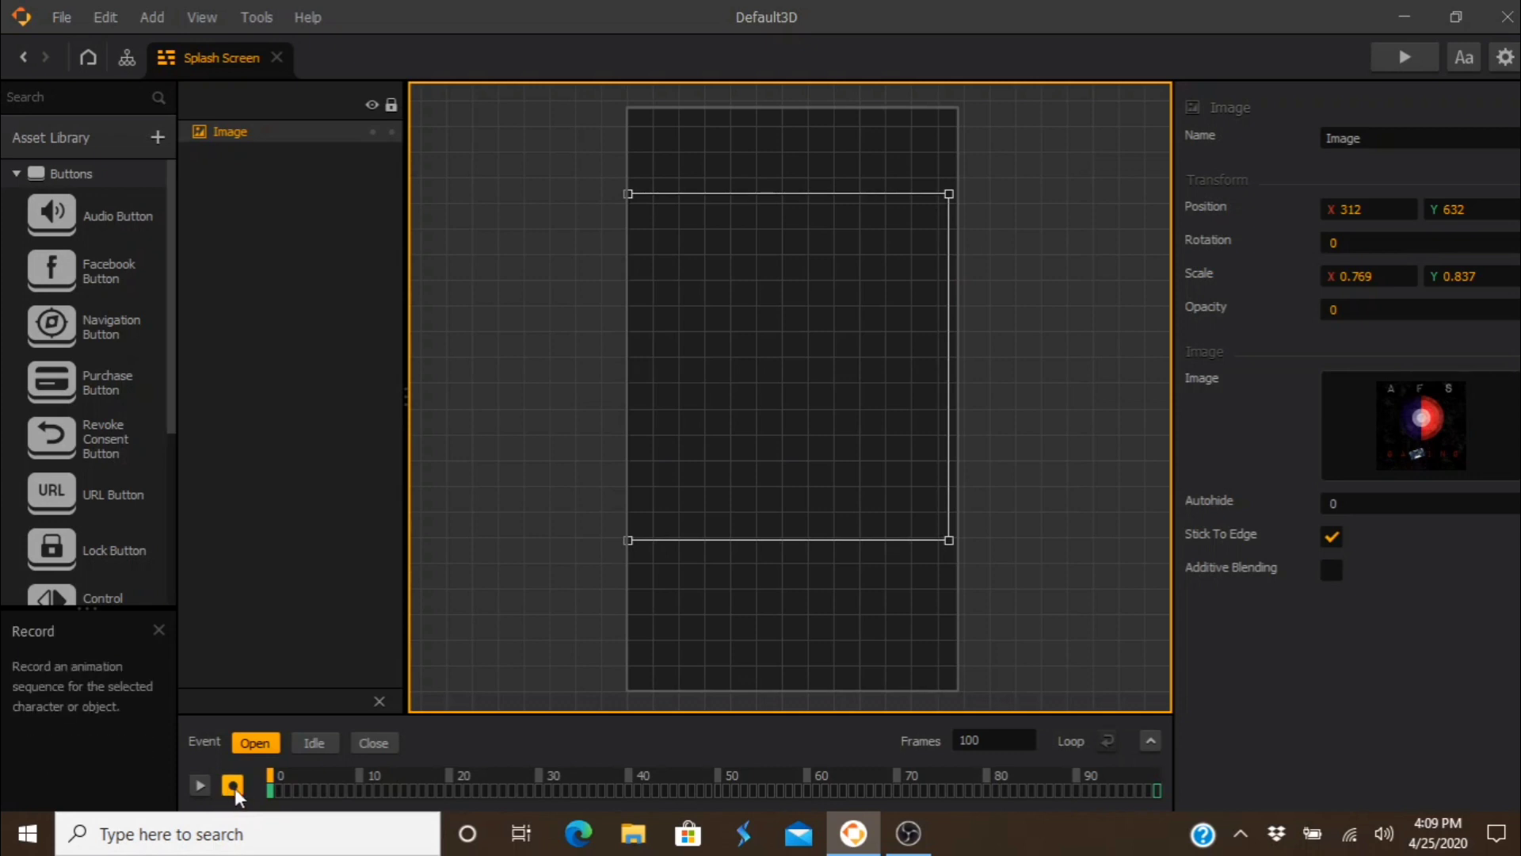
pyautogui.click(200, 786)
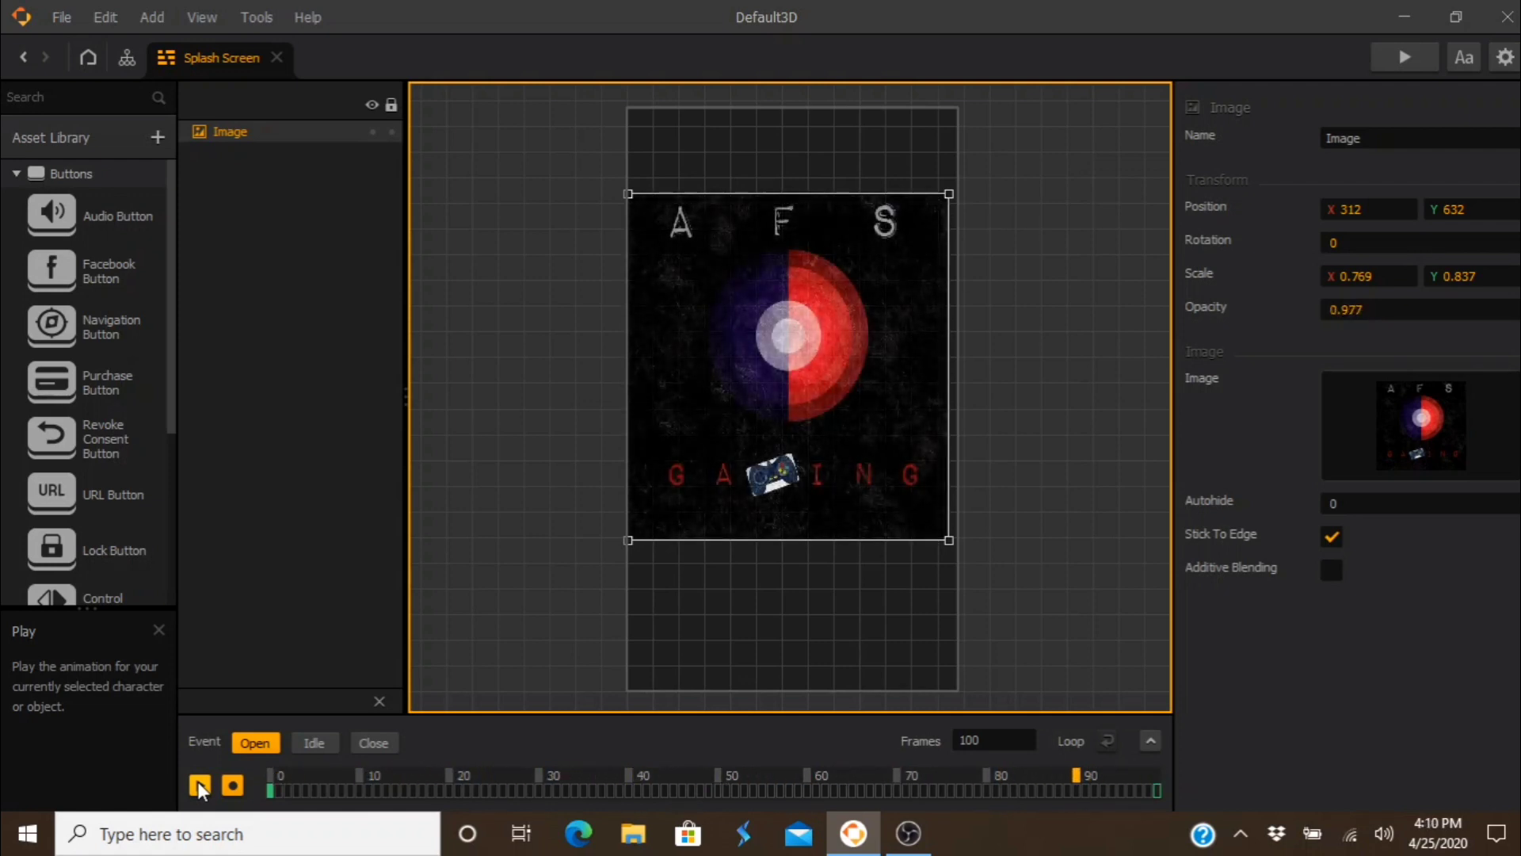
pyautogui.click(226, 790)
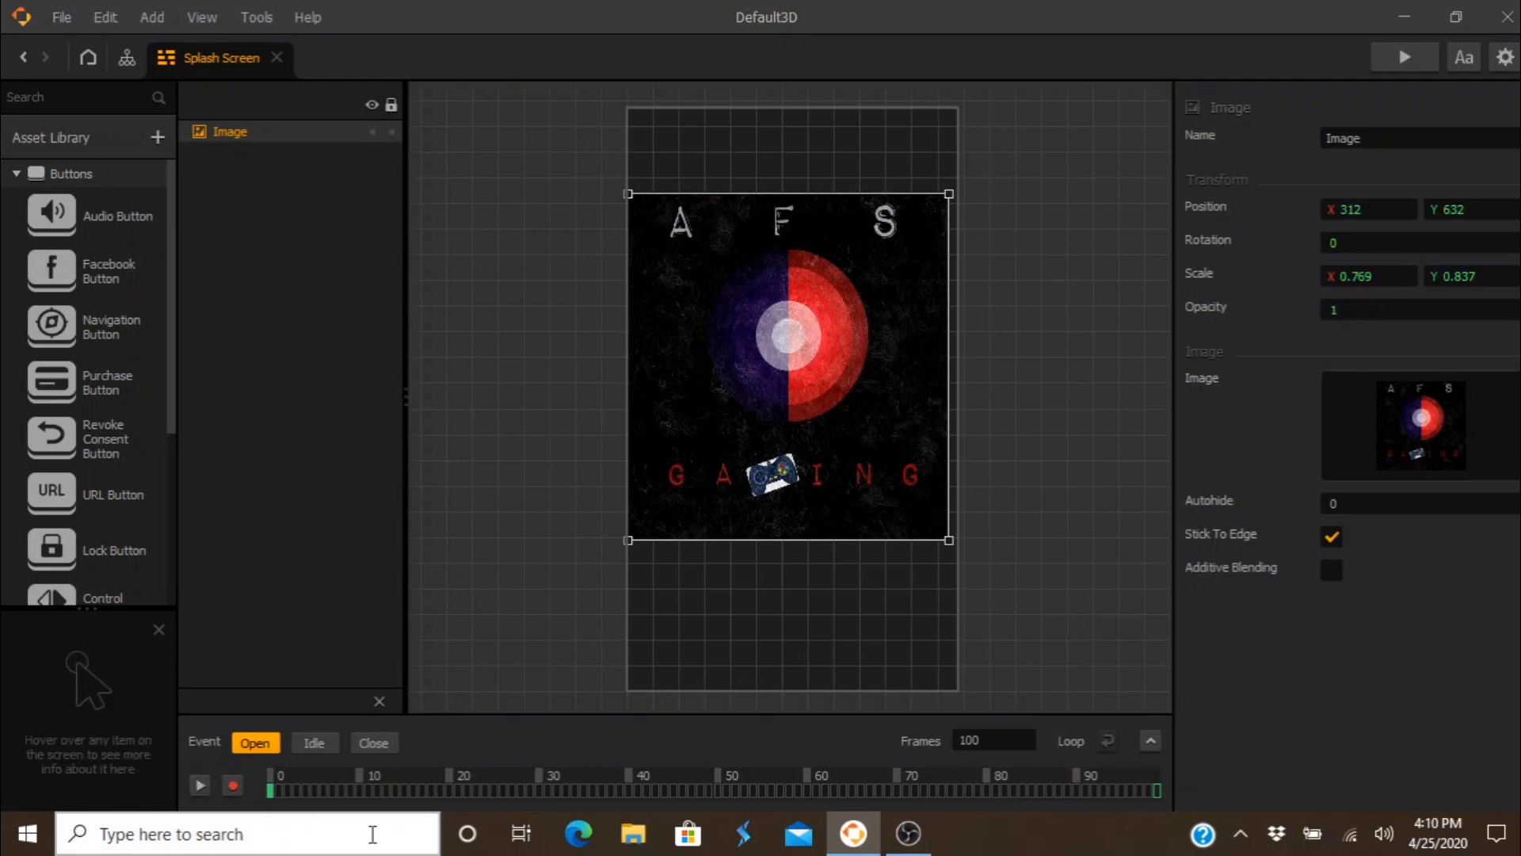
pyautogui.click(273, 773)
# Step: Record an Idle fade-out with image opacity 1 at frame 0 and 0 at the last frame, and play it back
pyautogui.click(321, 745)
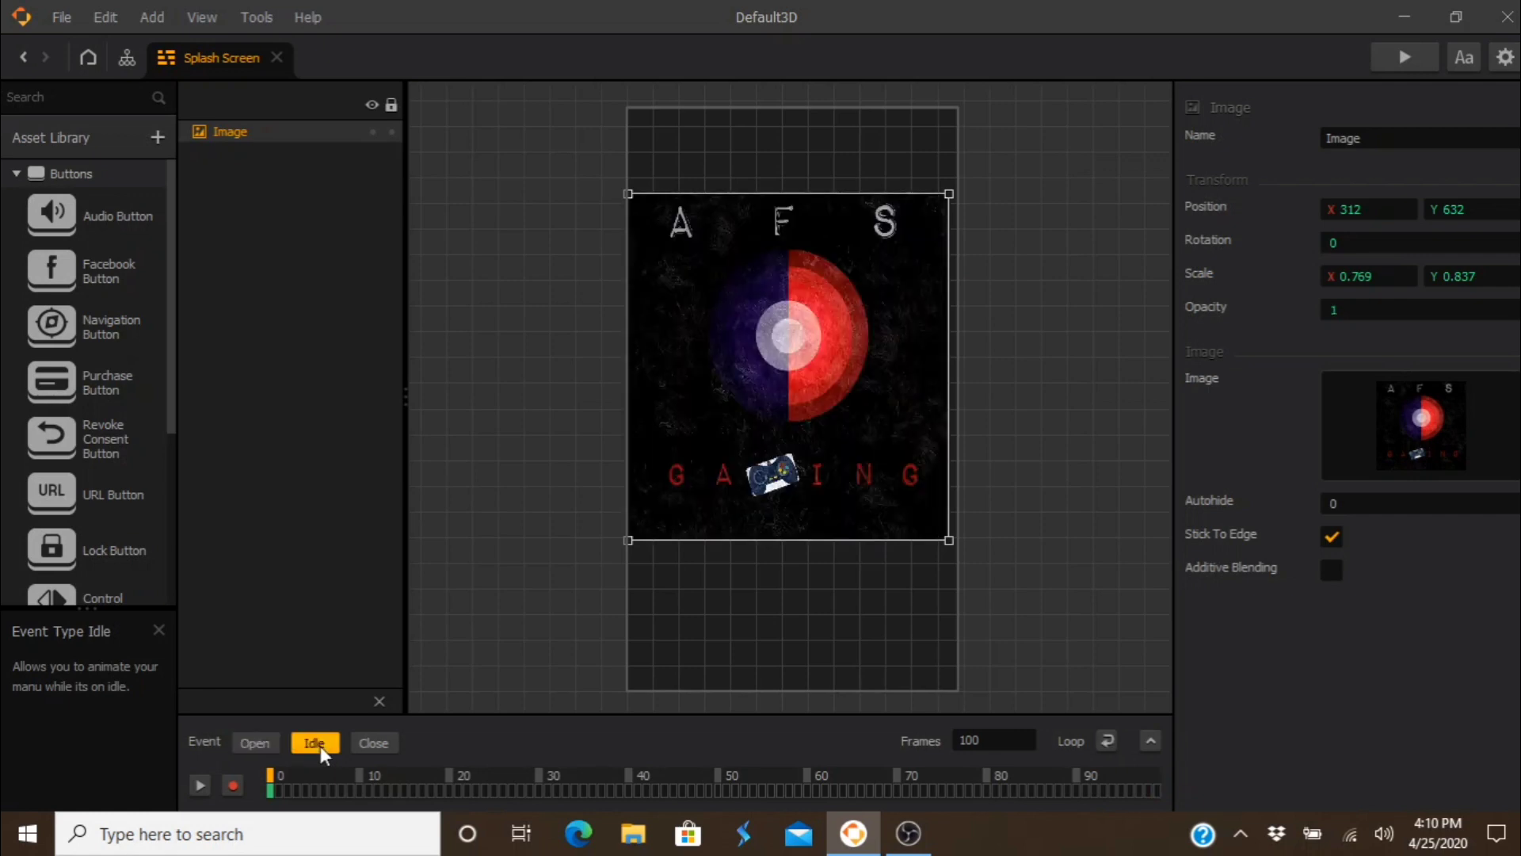
pyautogui.click(232, 785)
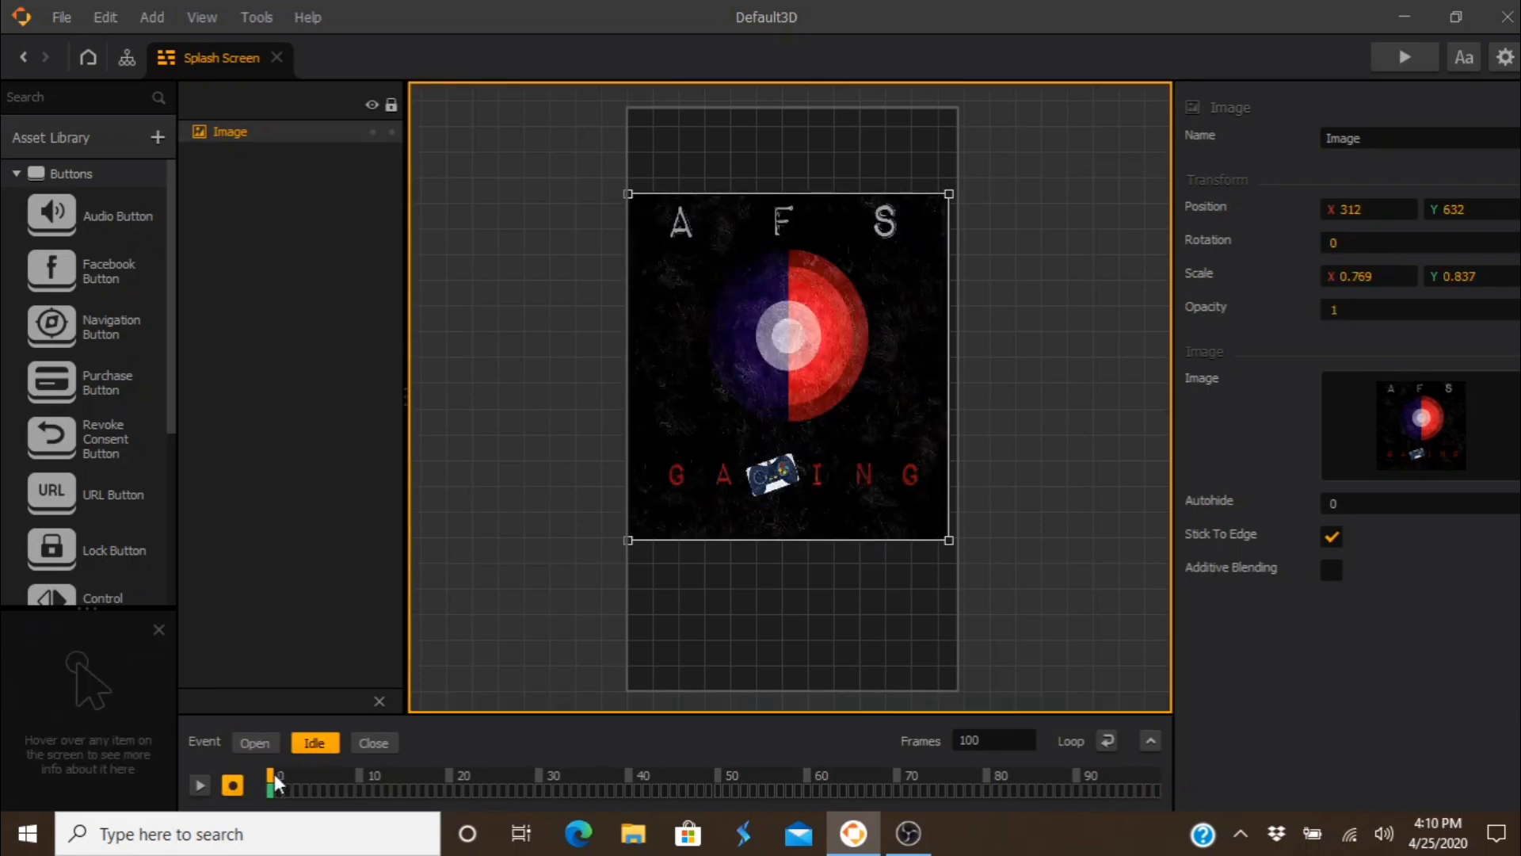
pyautogui.click(1339, 318)
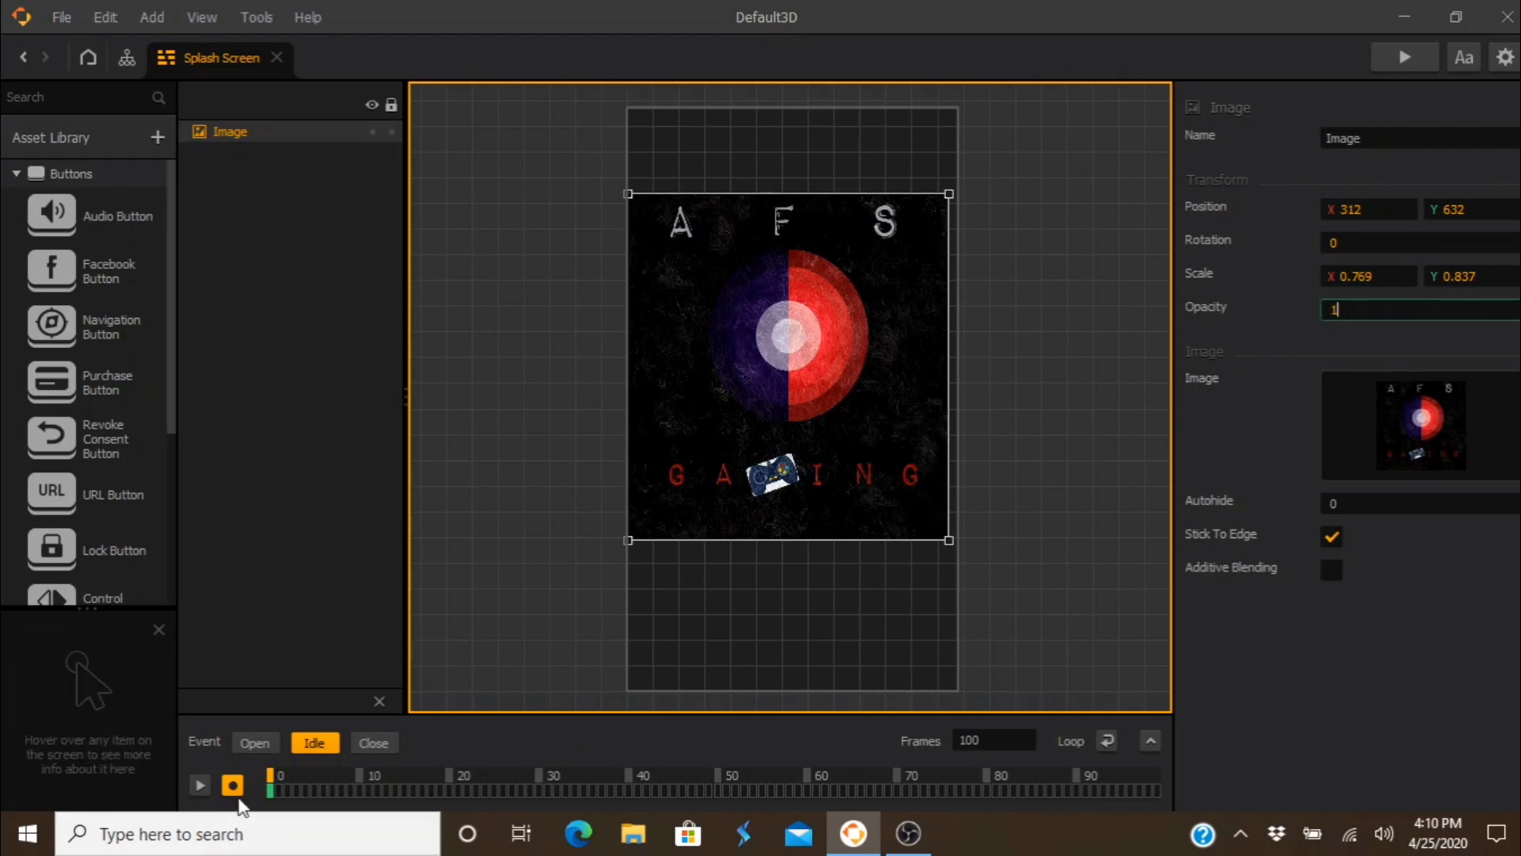
pyautogui.click(271, 776)
pyautogui.moveTo(271, 775); pyautogui.dragTo(1069, 767)
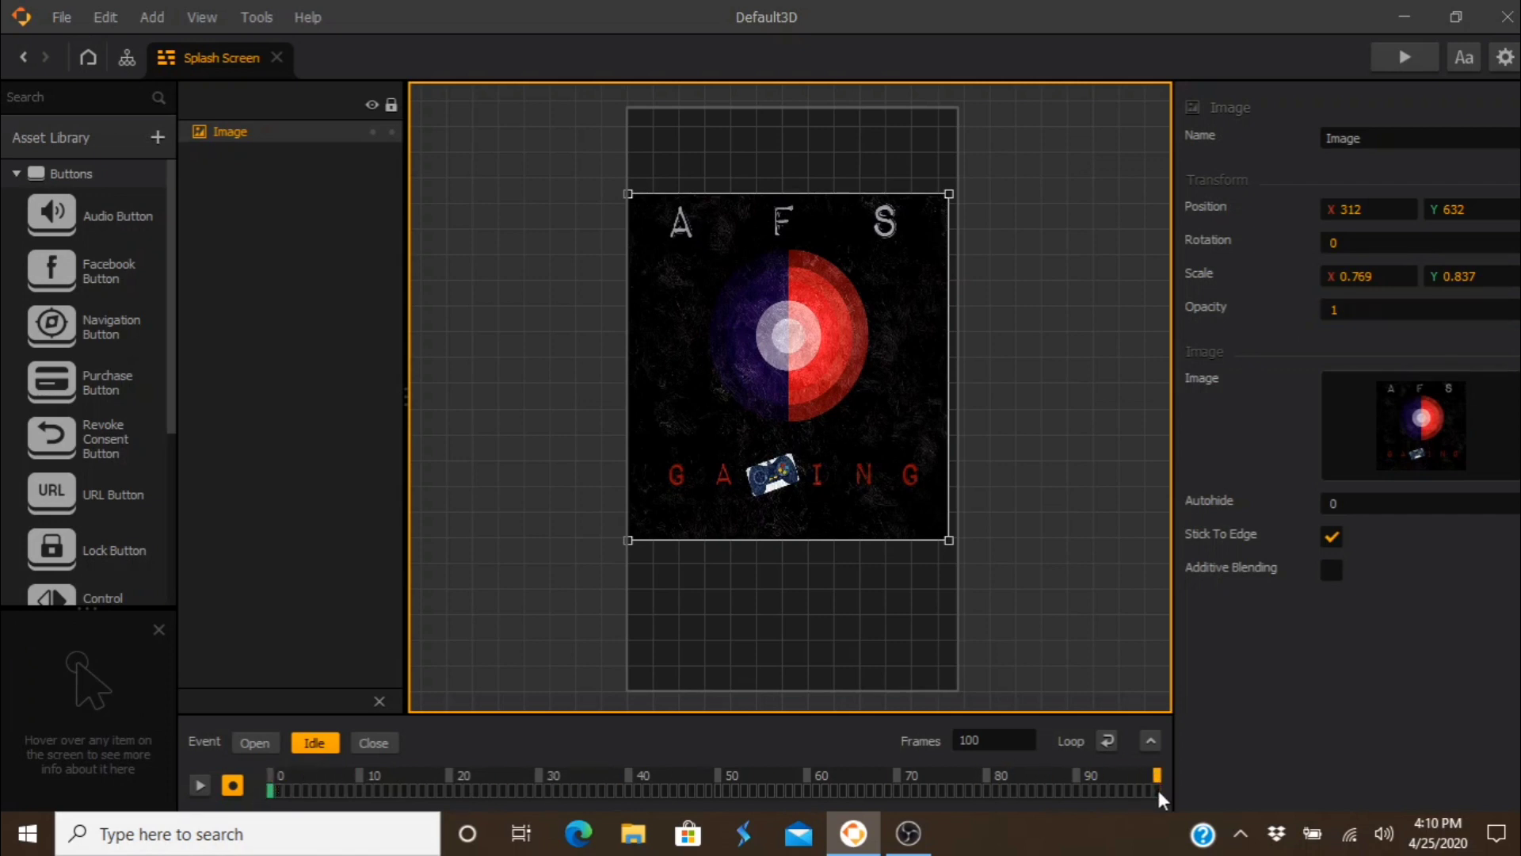
pyautogui.click(1321, 309)
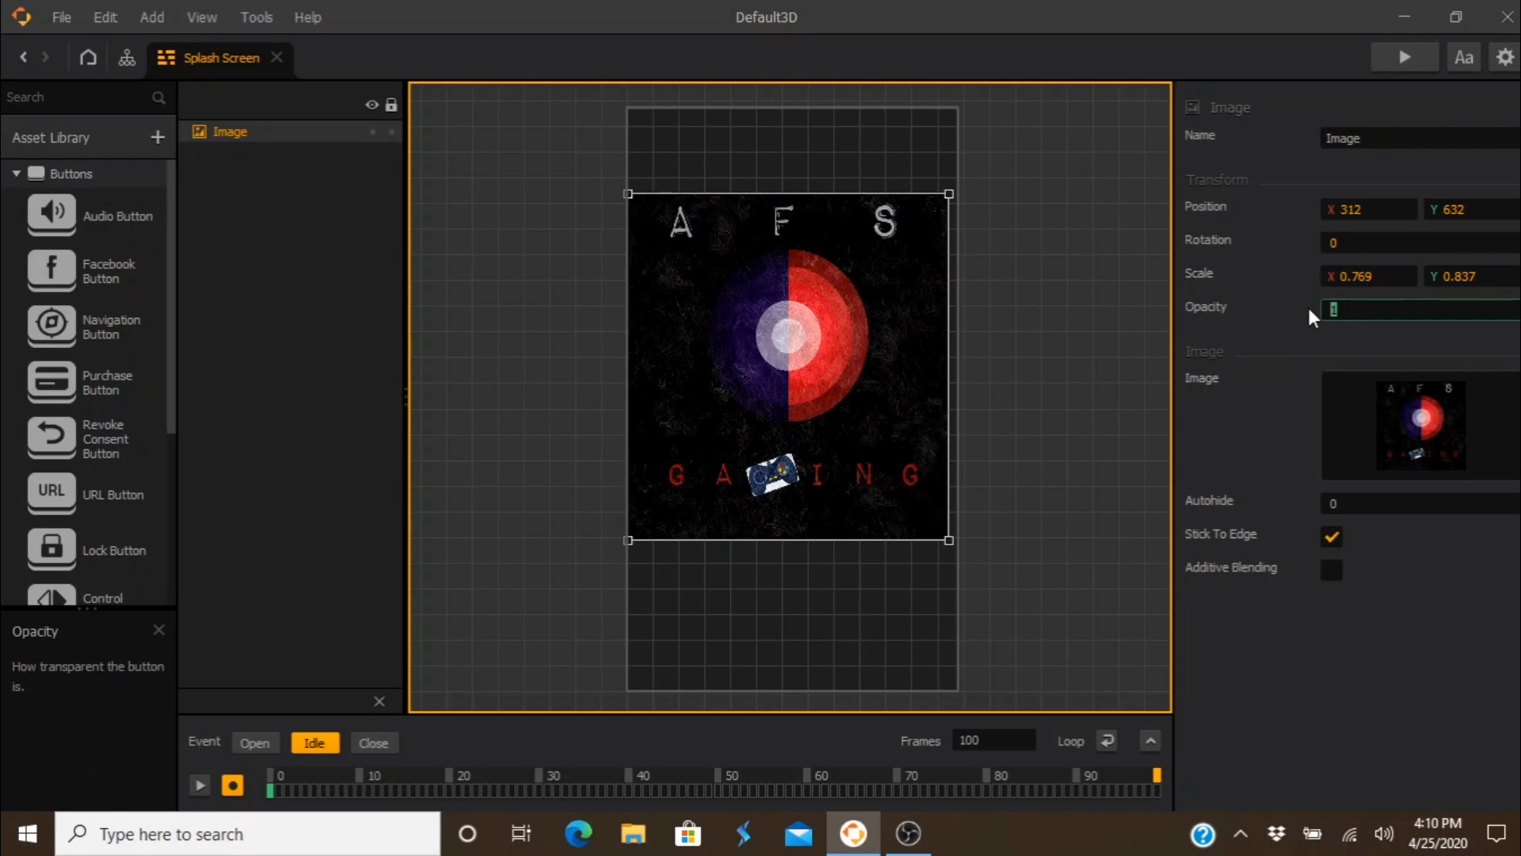
pyautogui.press('Return')
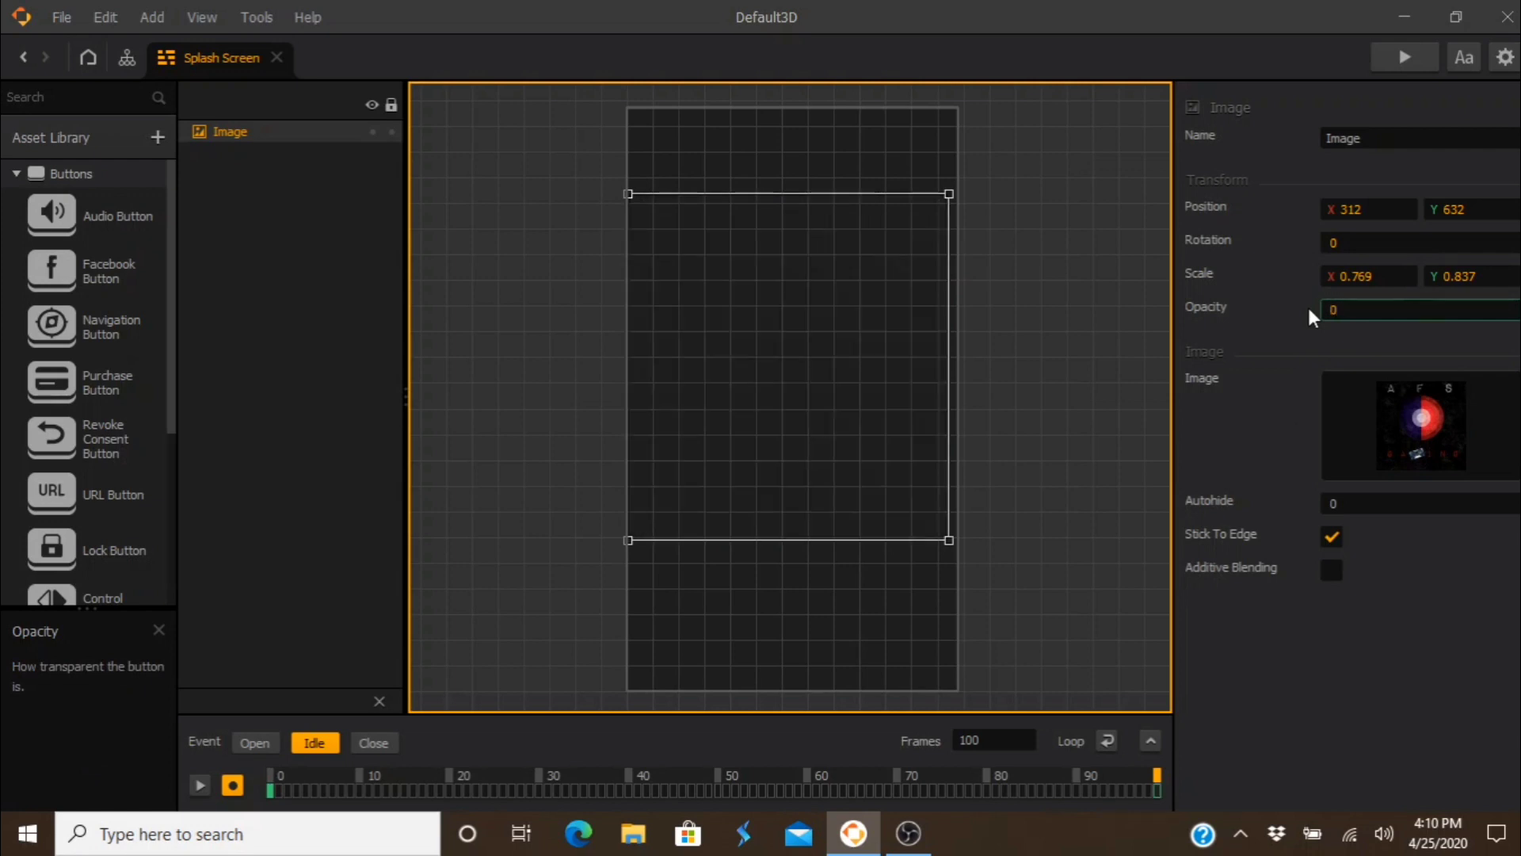
pyautogui.click(204, 785)
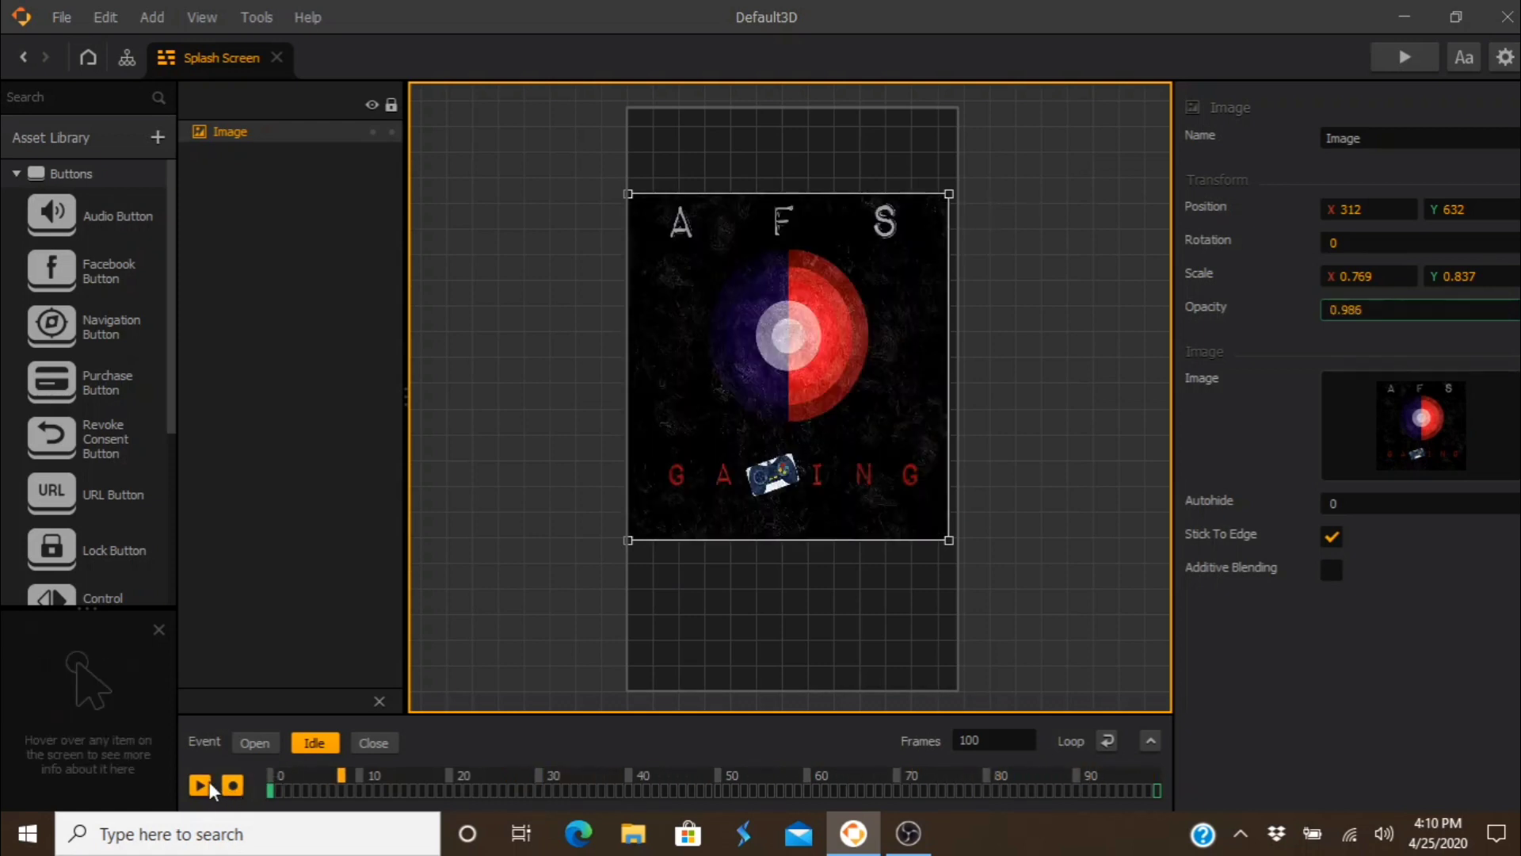
# Step: Stop recording with the playhead at frame 0 and place an Event Observer above the logo image, at about X 306, Y 1078
pyautogui.click(232, 784)
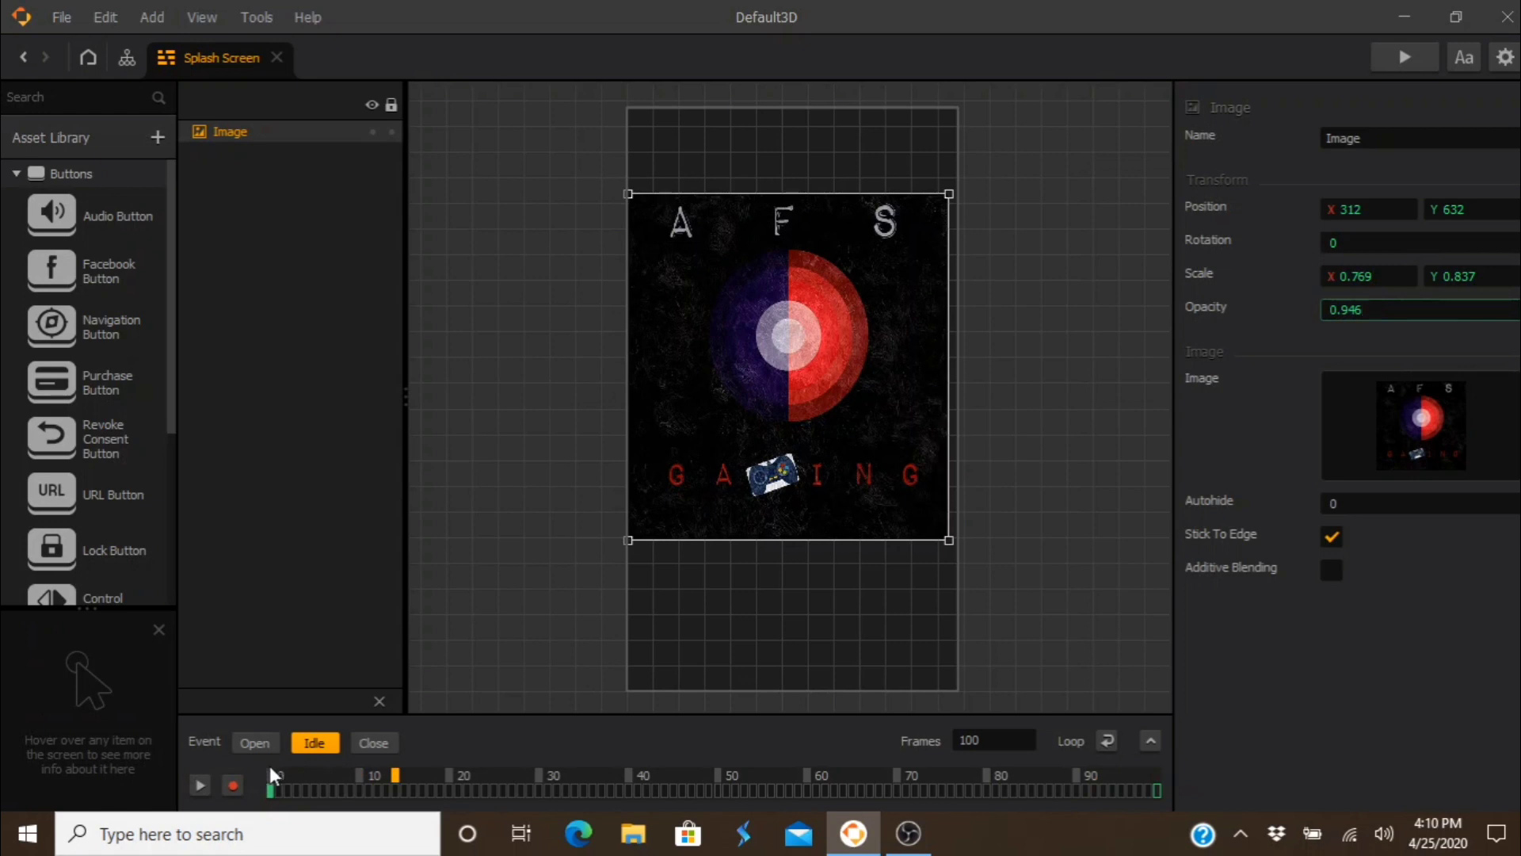
pyautogui.click(270, 775)
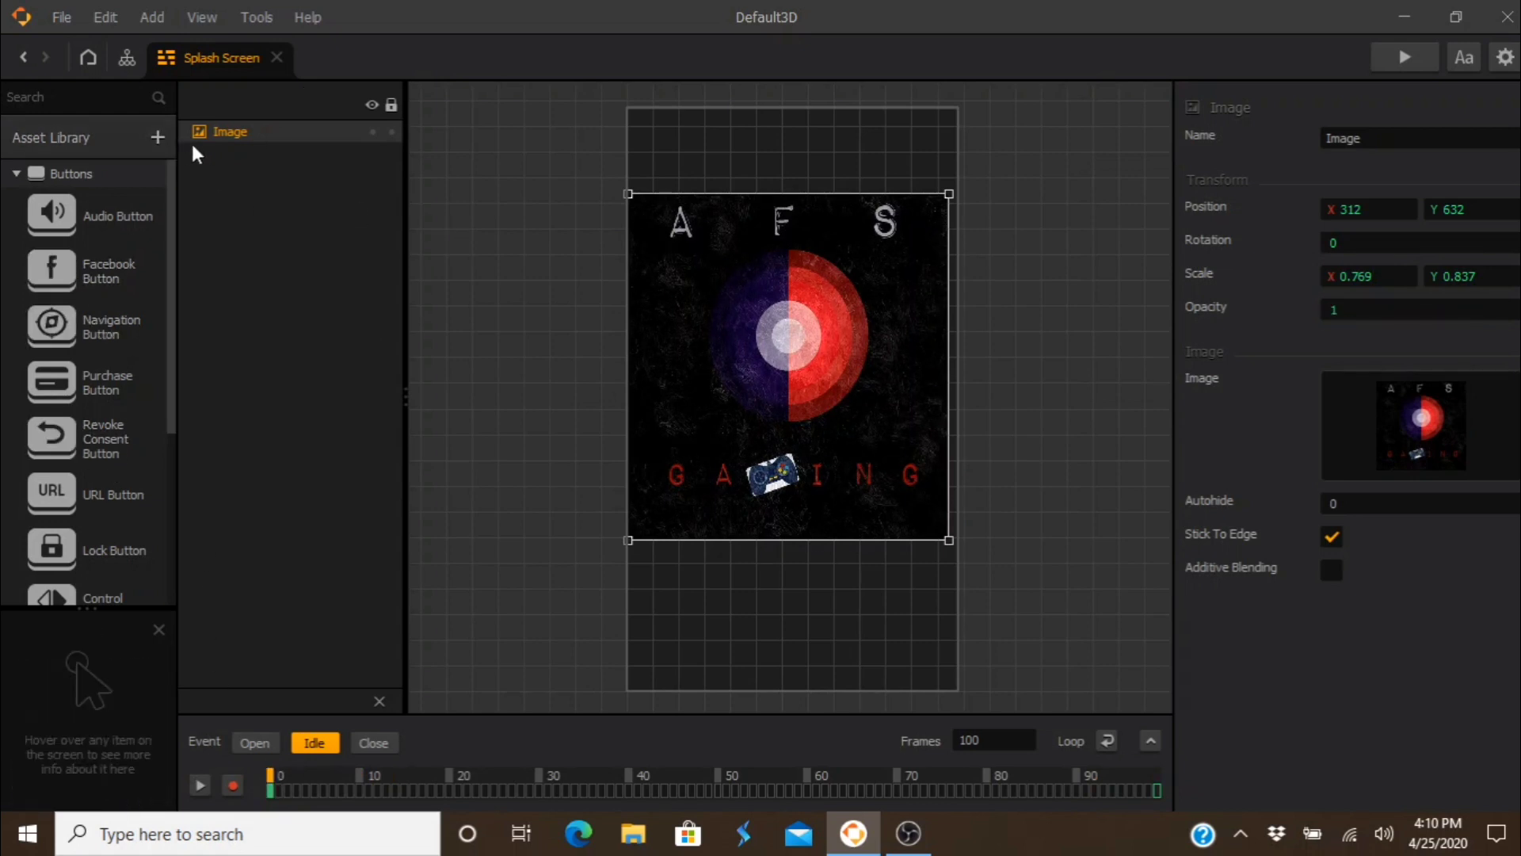
pyautogui.scroll(-3, 99, 317)
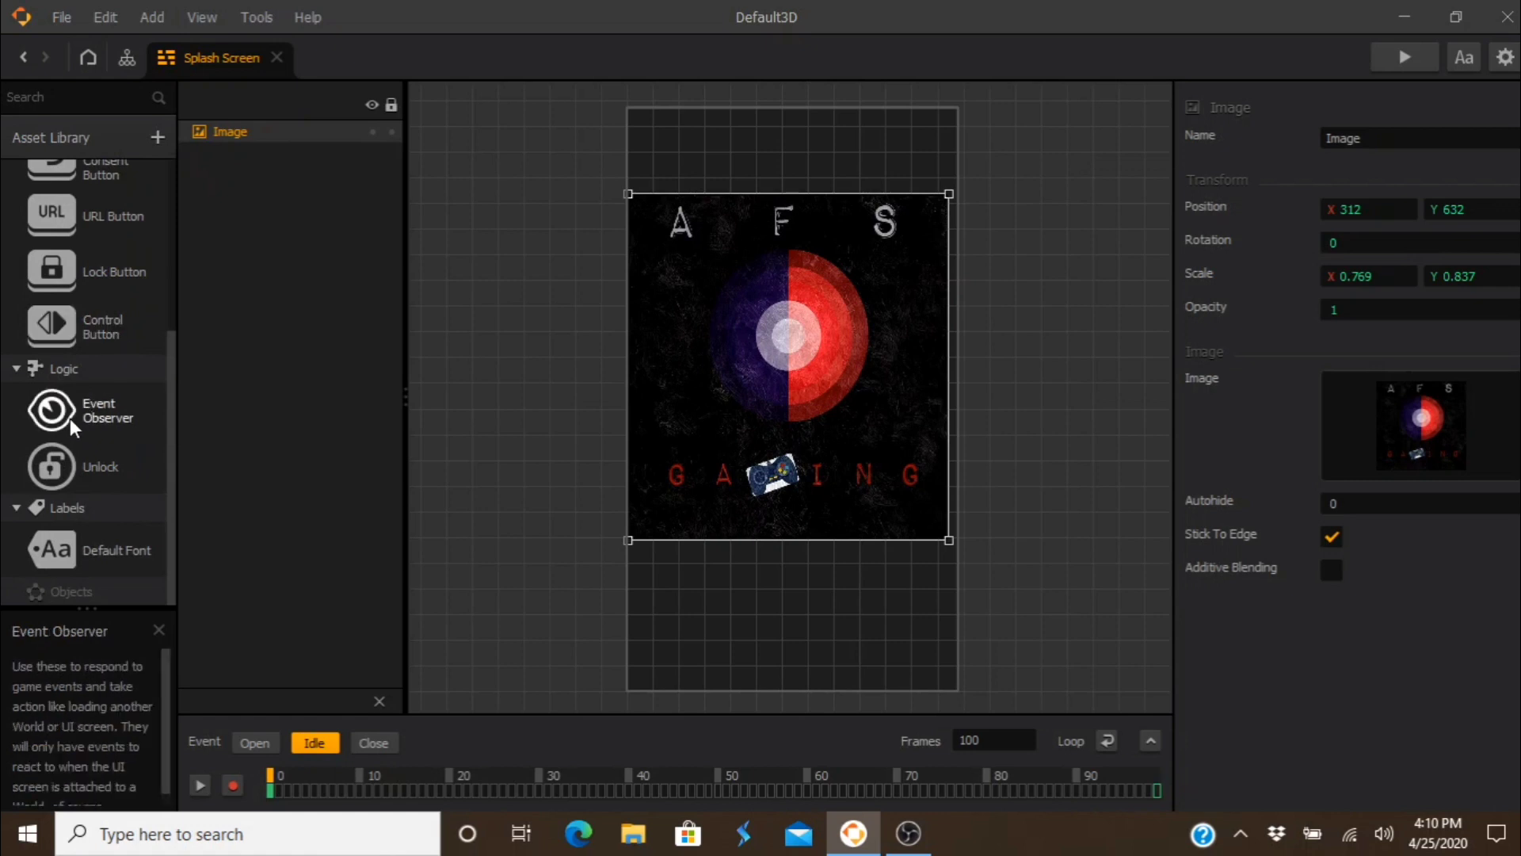
pyautogui.moveTo(70, 419); pyautogui.dragTo(713, 170)
pyautogui.moveTo(797, 133); pyautogui.dragTo(786, 137)
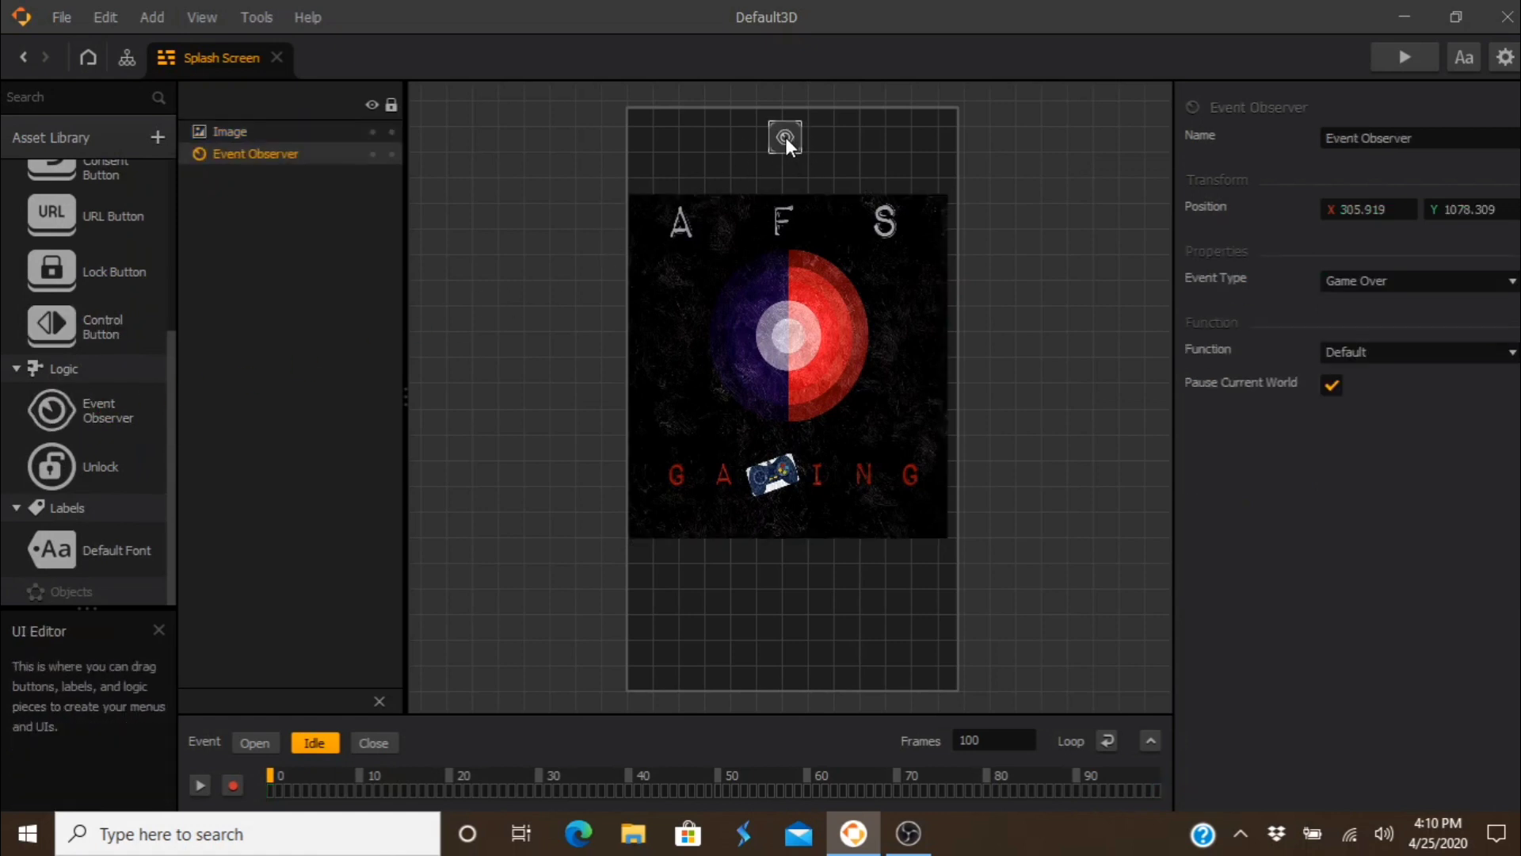
# Step: Set the Event Observer's event type to Time Out with a time of 5000
pyautogui.click(1376, 283)
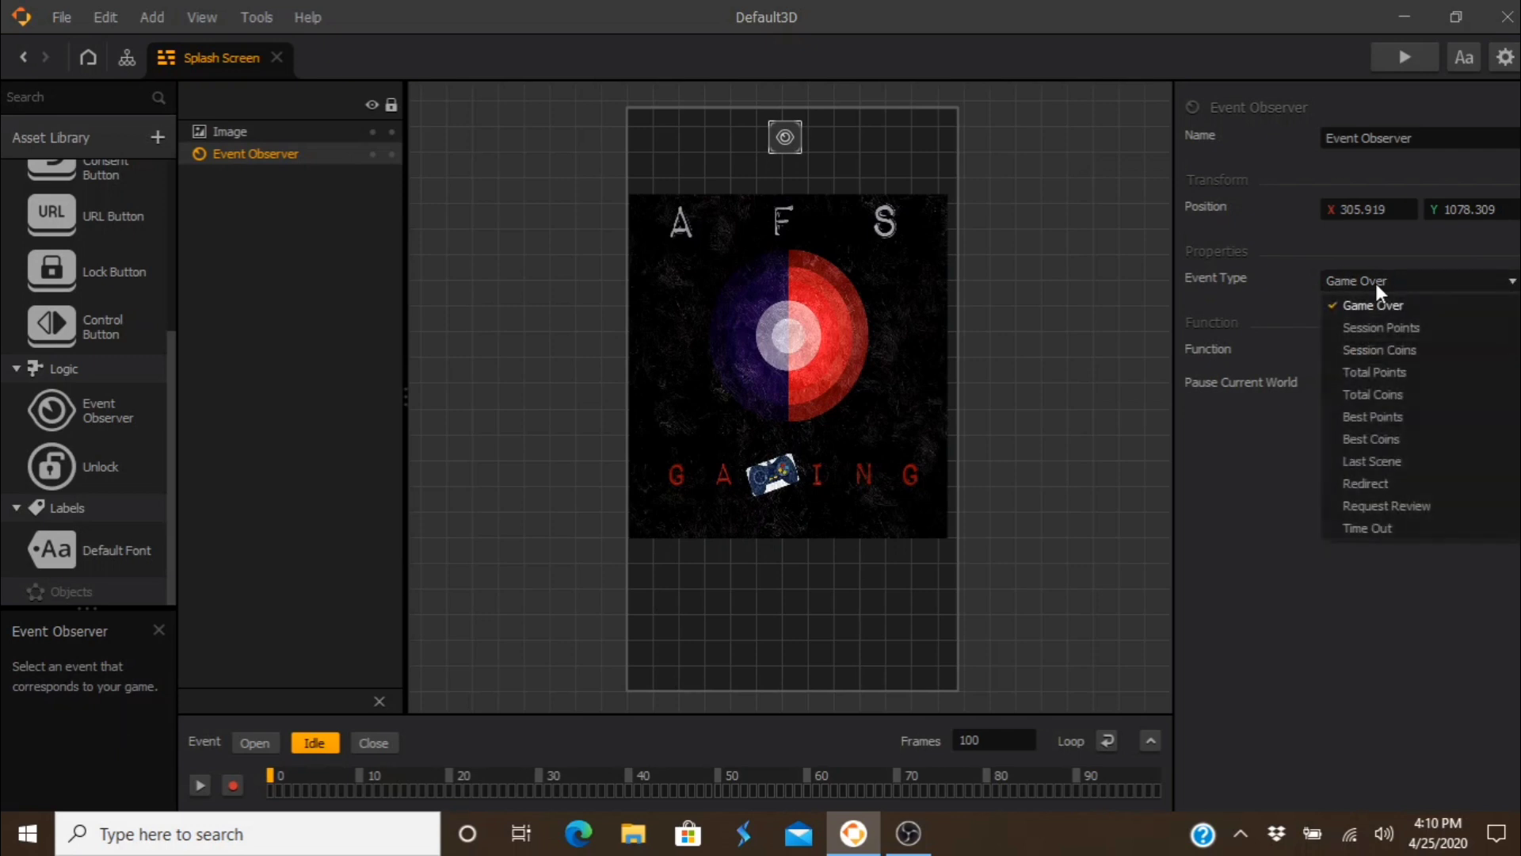
pyautogui.click(1367, 529)
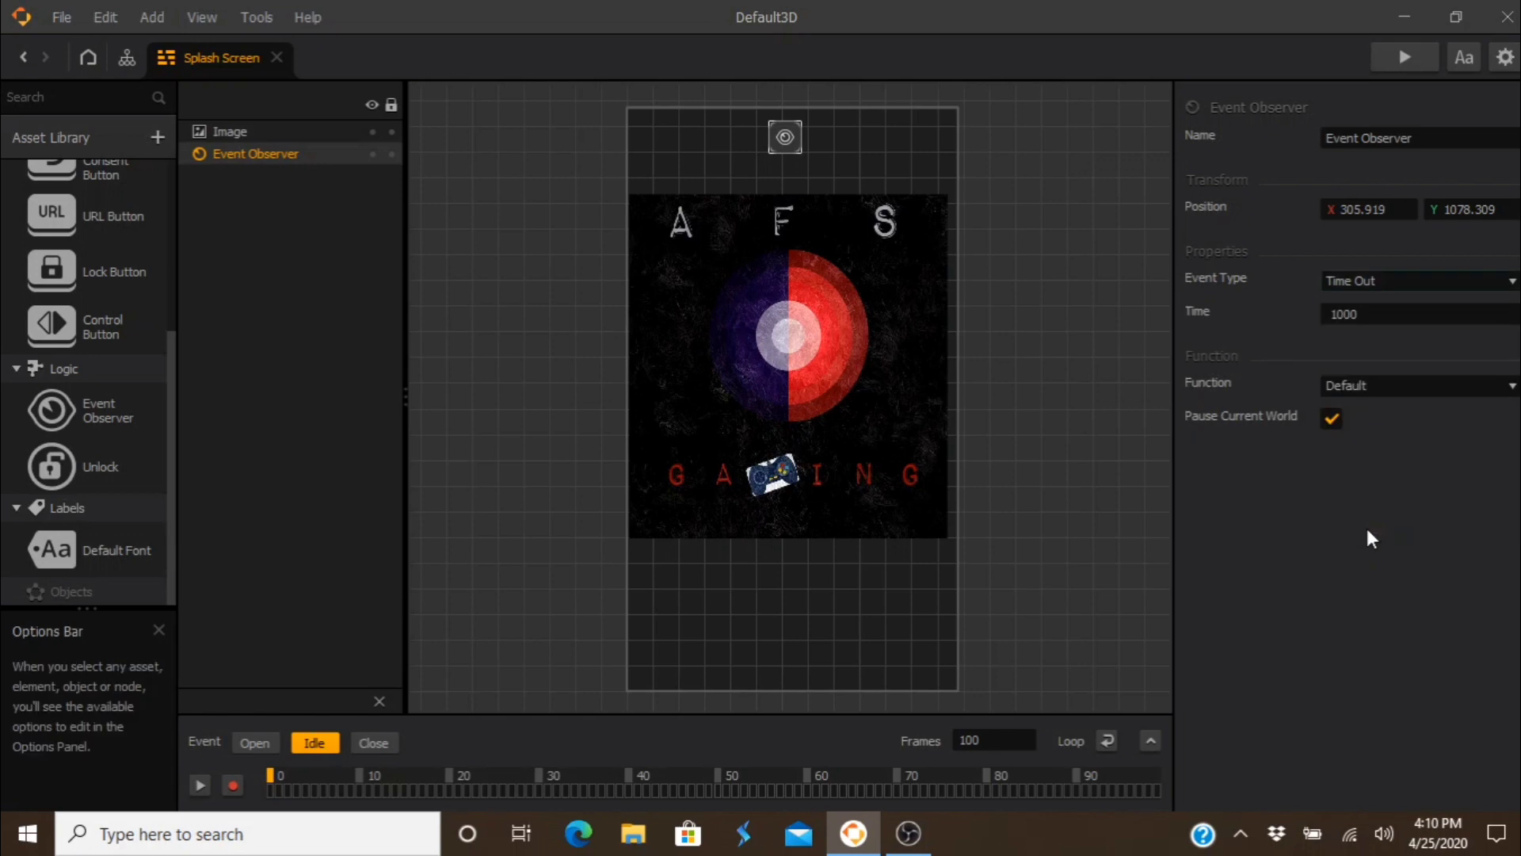
pyautogui.click(1375, 309)
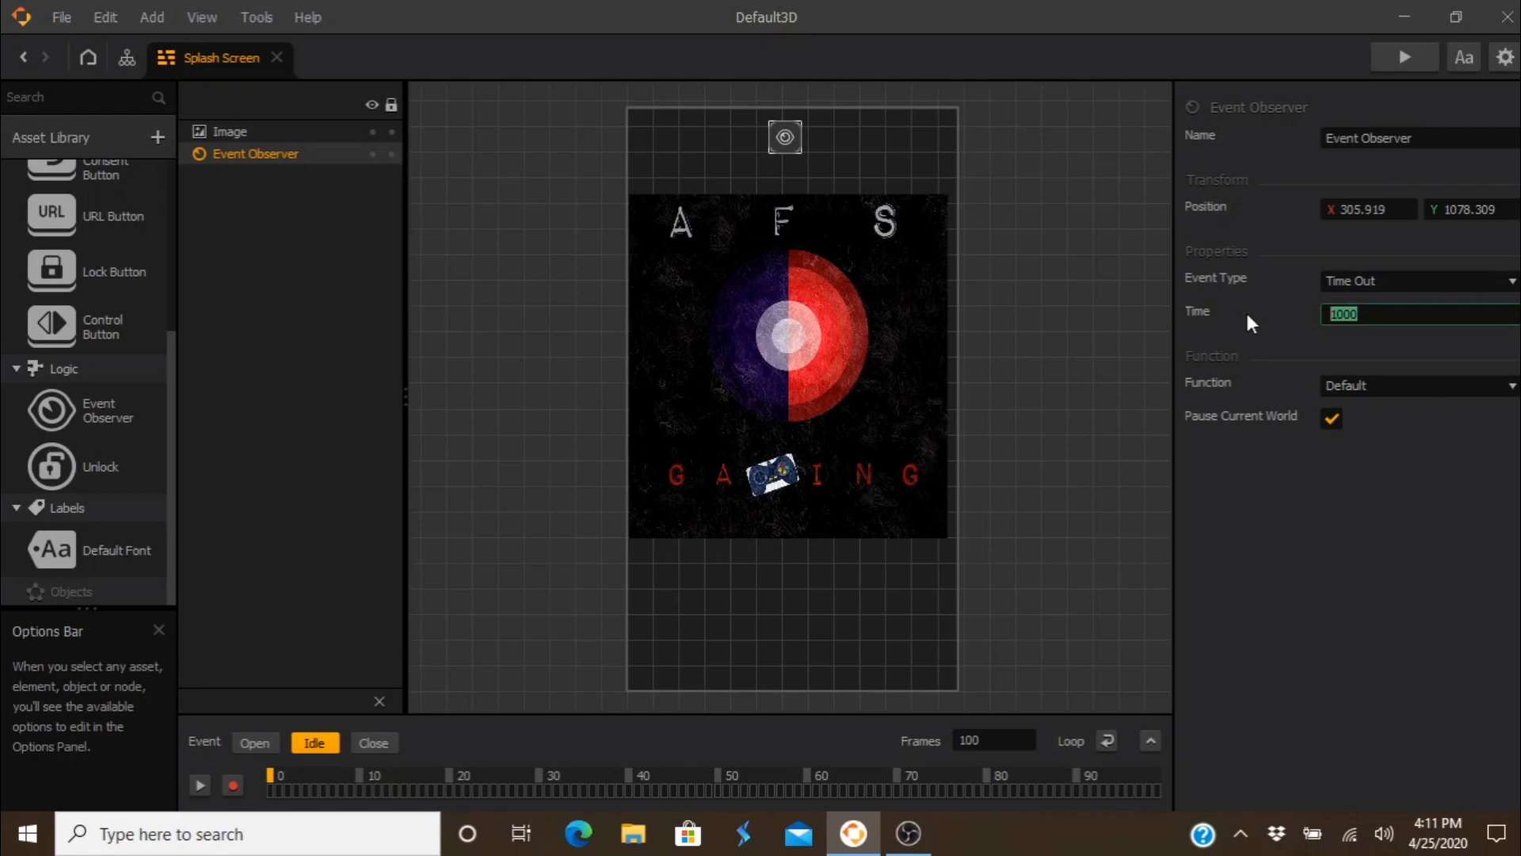
pyautogui.write('5000')
pyautogui.click(1348, 504)
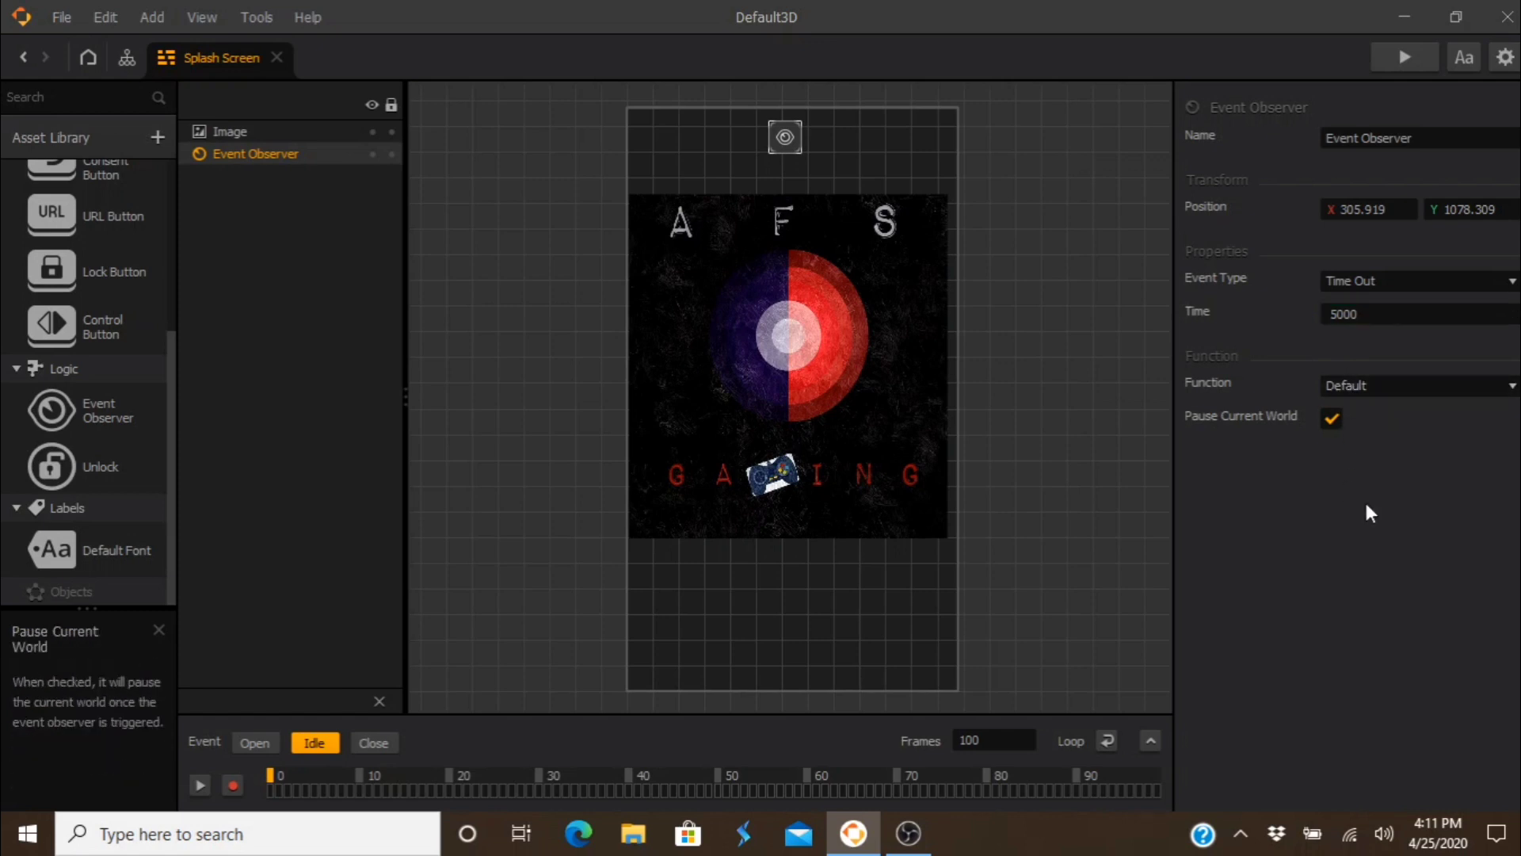
# Step: In the mind map, link the Splash Screen's Event Observer output to the 3D World's Load input
pyautogui.click(124, 63)
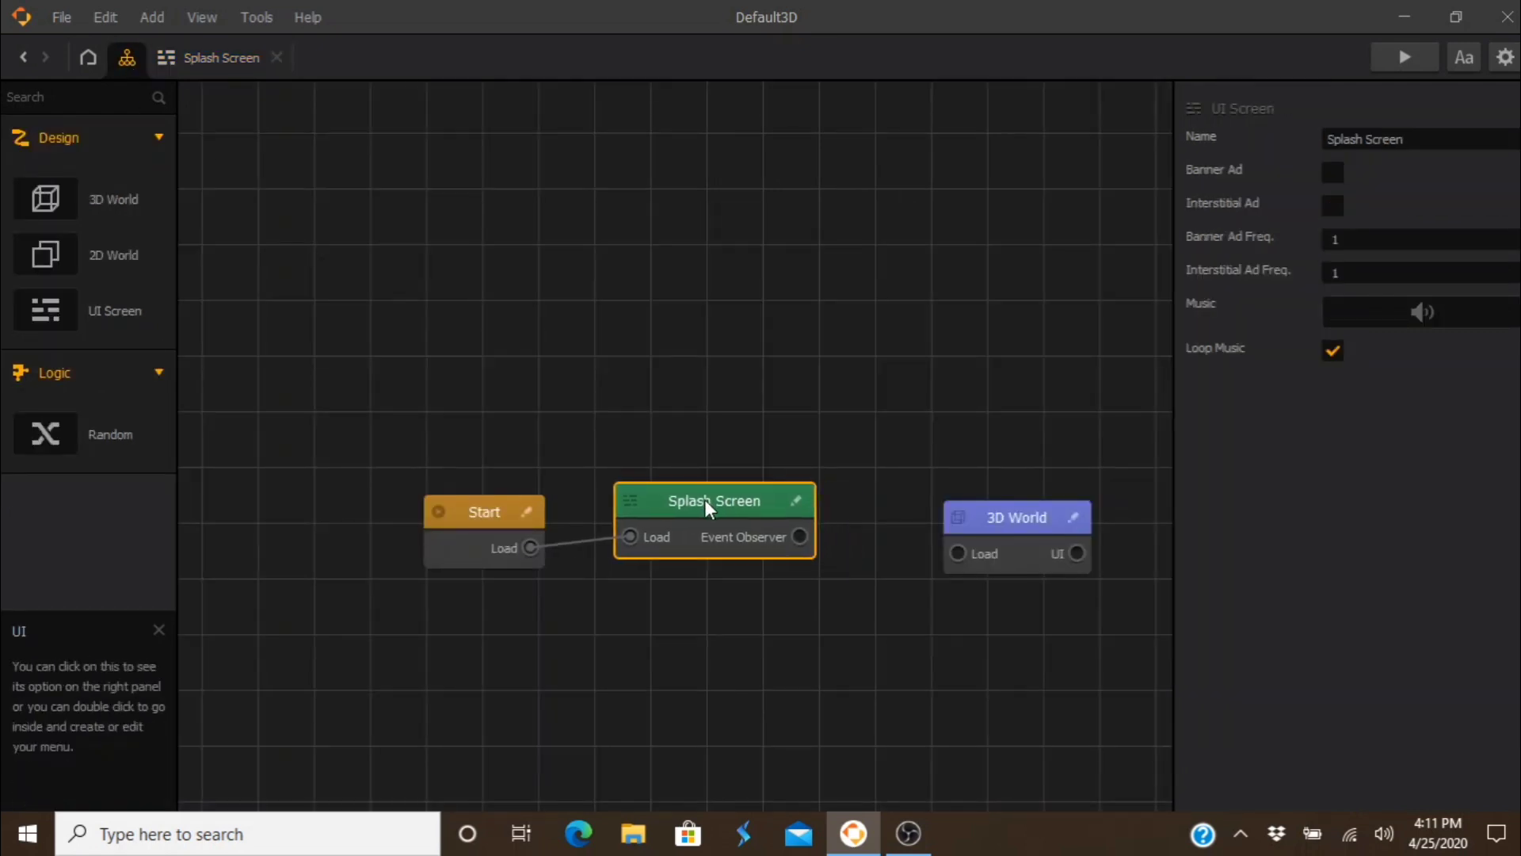
pyautogui.moveTo(705, 506); pyautogui.dragTo(673, 511)
pyautogui.moveTo(768, 542); pyautogui.dragTo(919, 512)
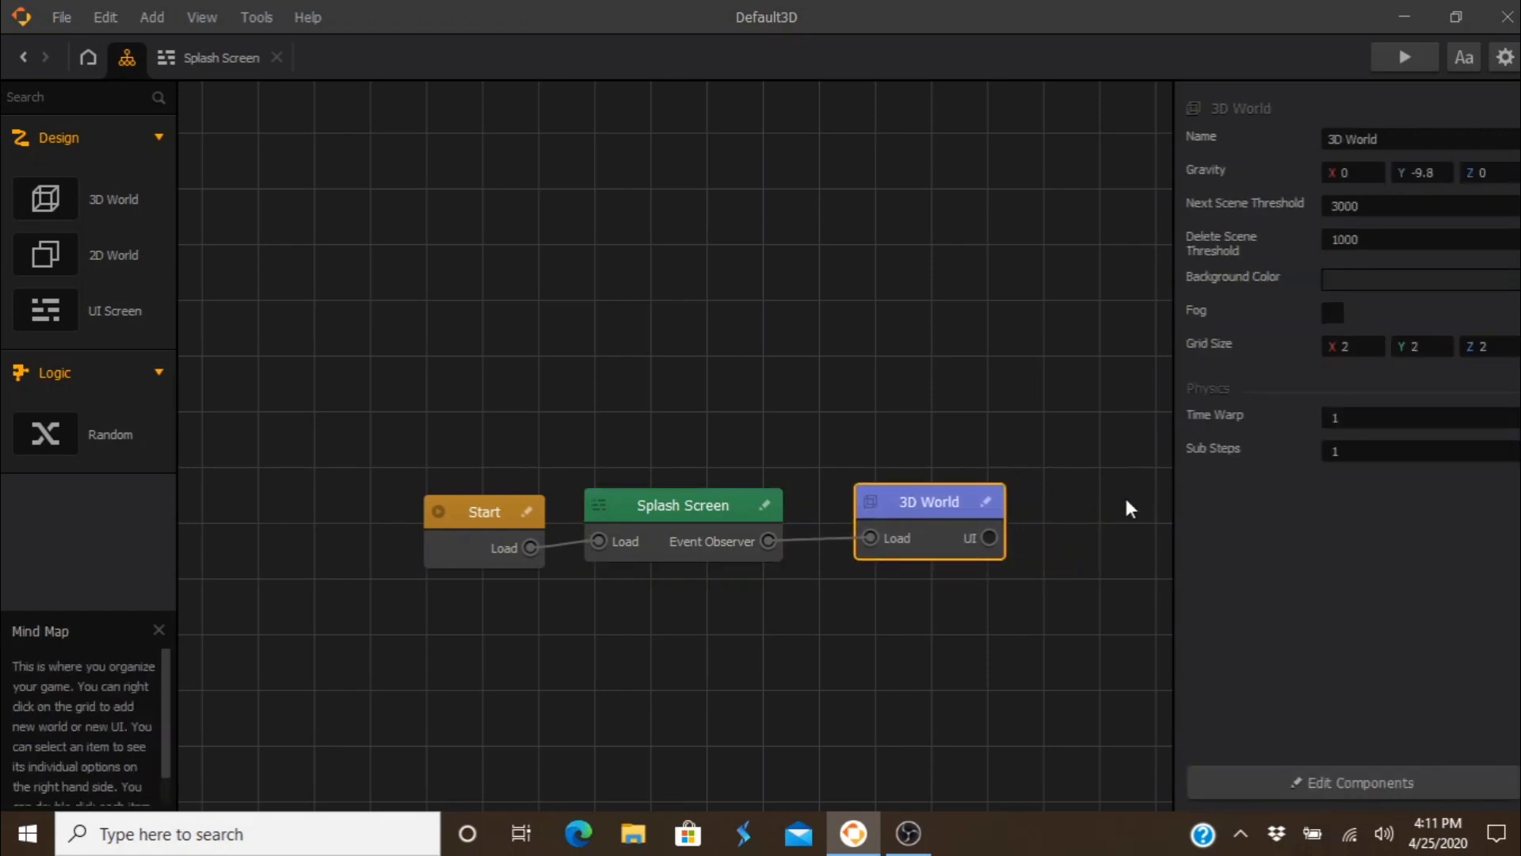
# Step: Reopen the Splash Screen and play back its Open and Idle animations
pyautogui.doubleClick(637, 509)
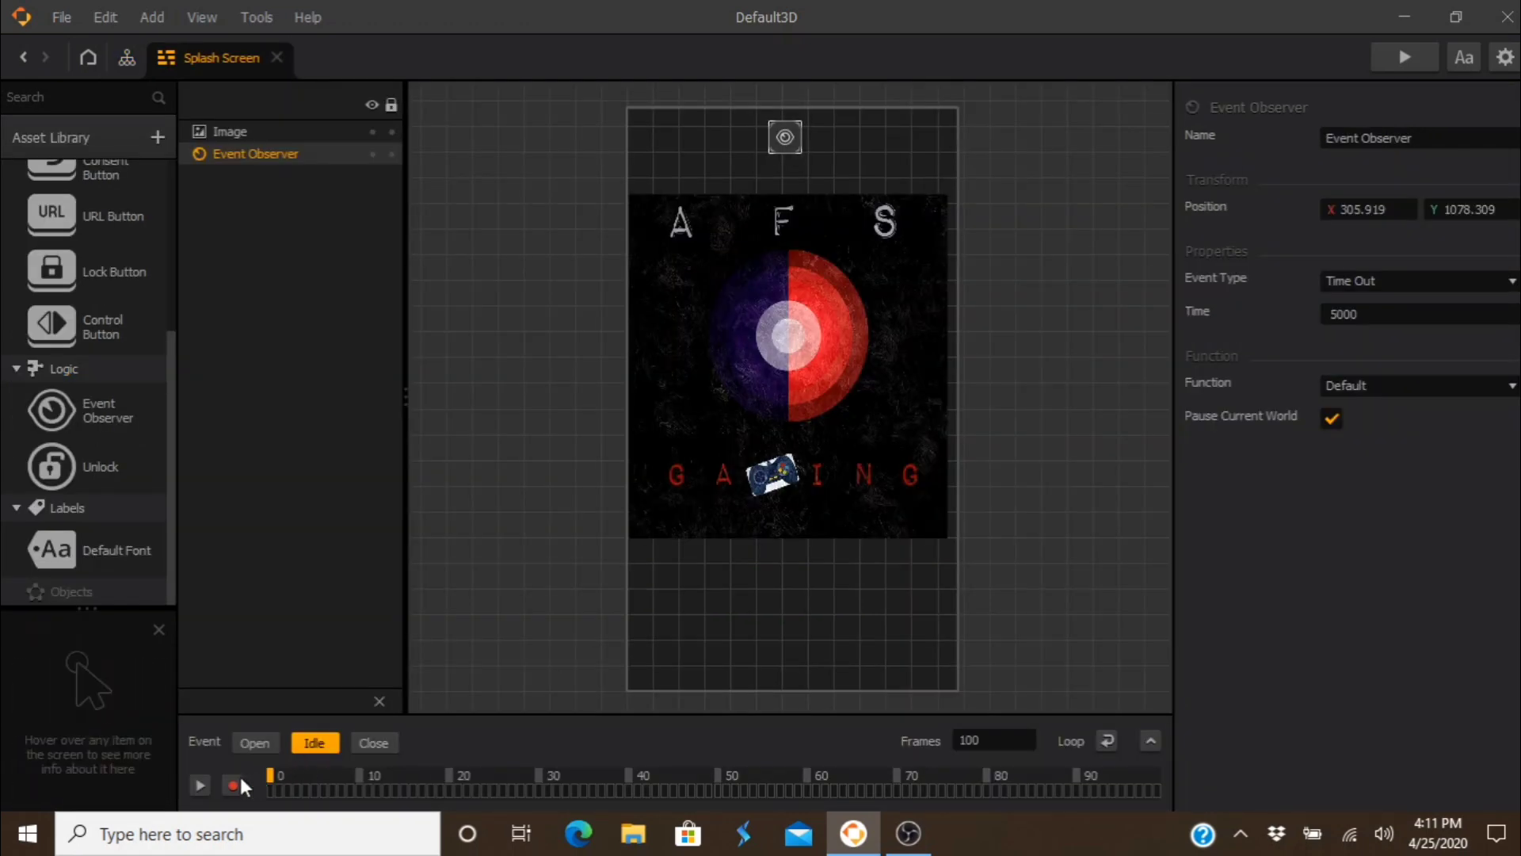
pyautogui.click(254, 742)
pyautogui.click(205, 781)
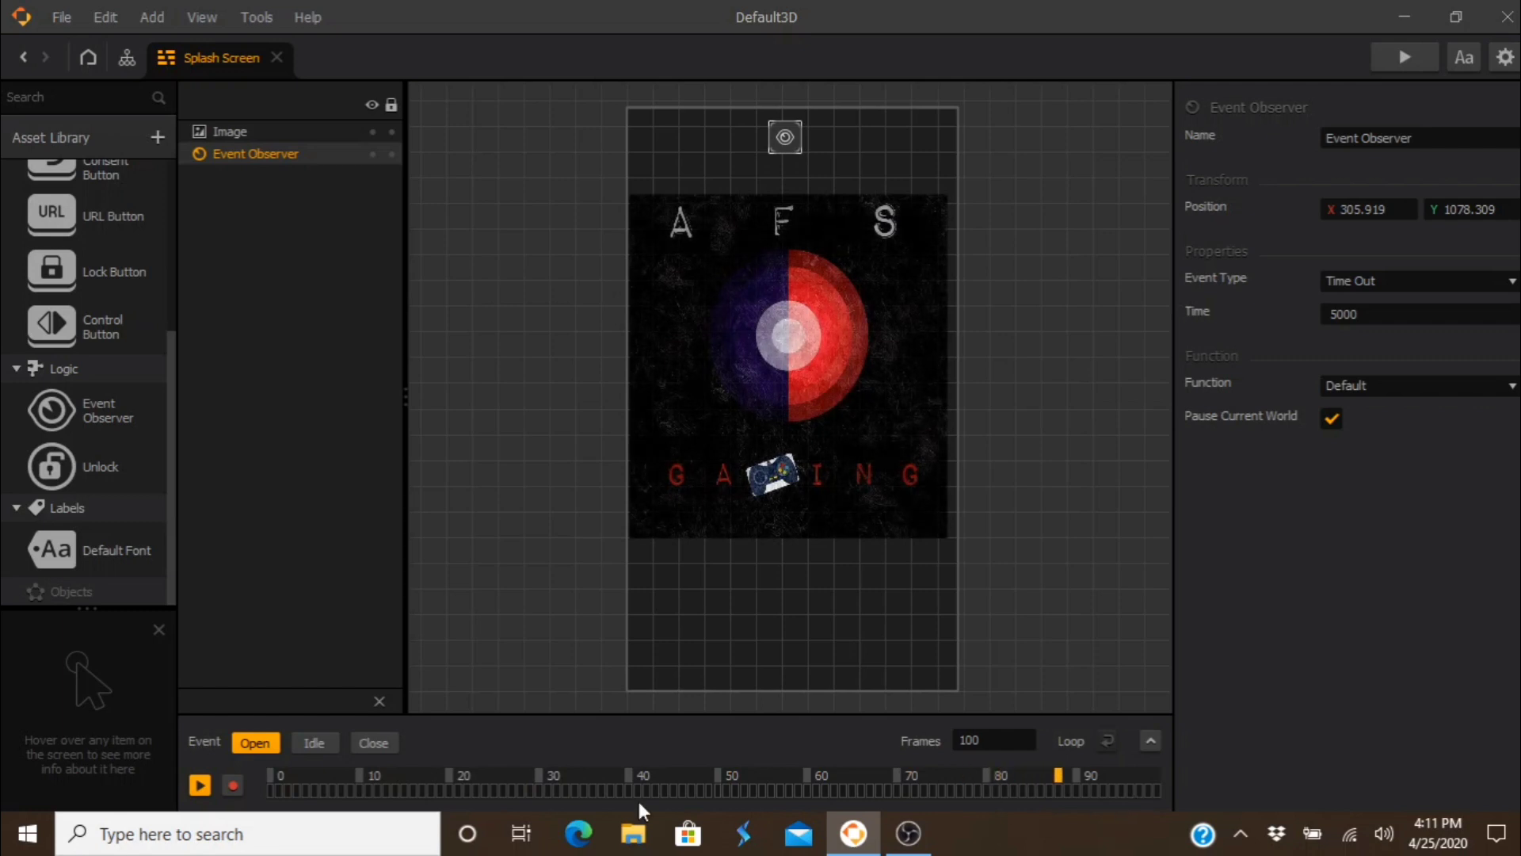
pyautogui.click(315, 743)
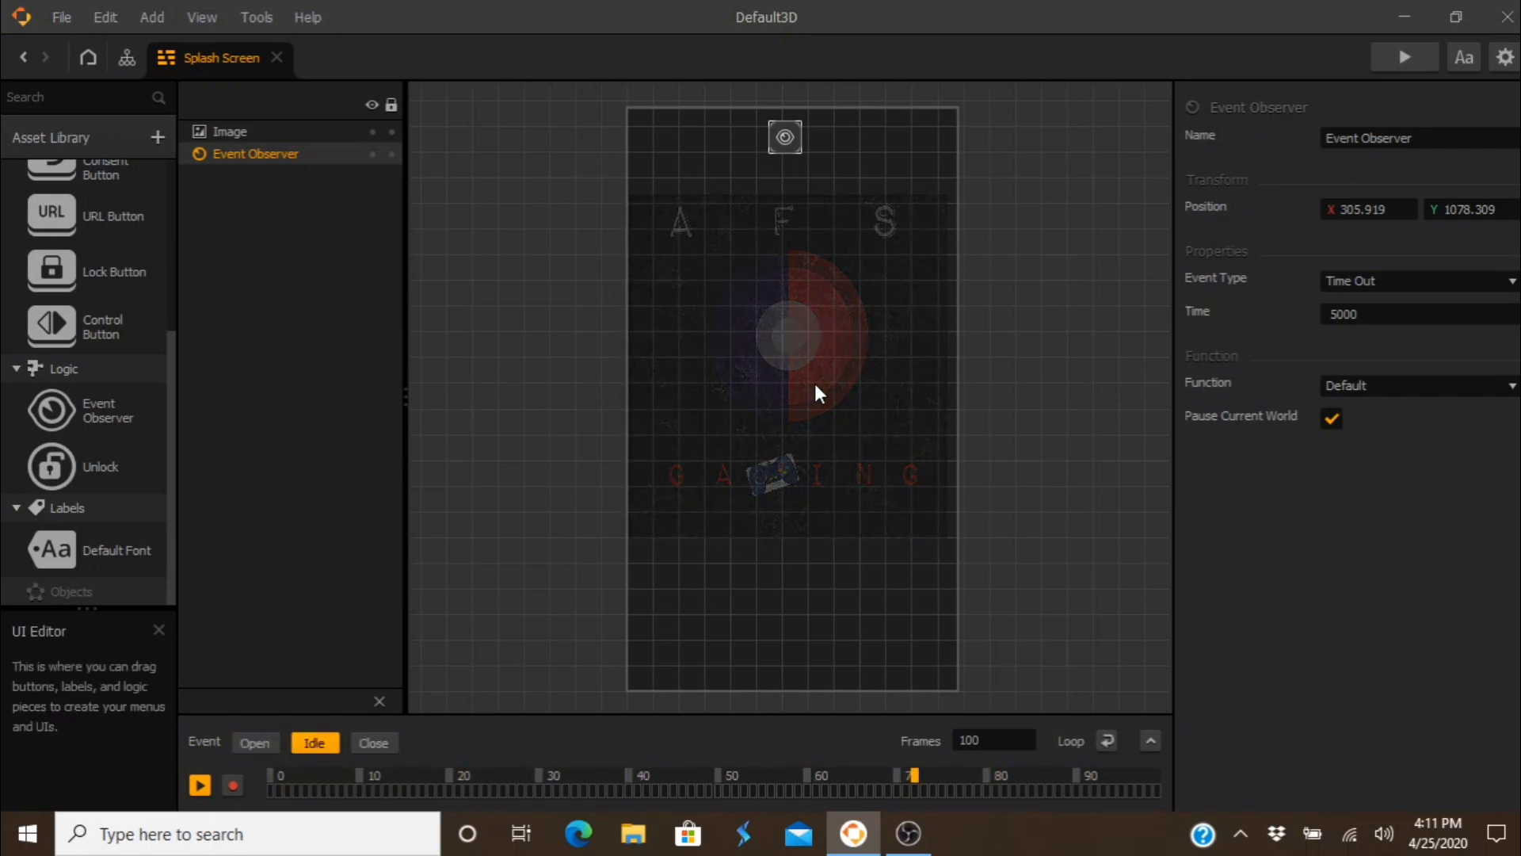
pyautogui.click(201, 784)
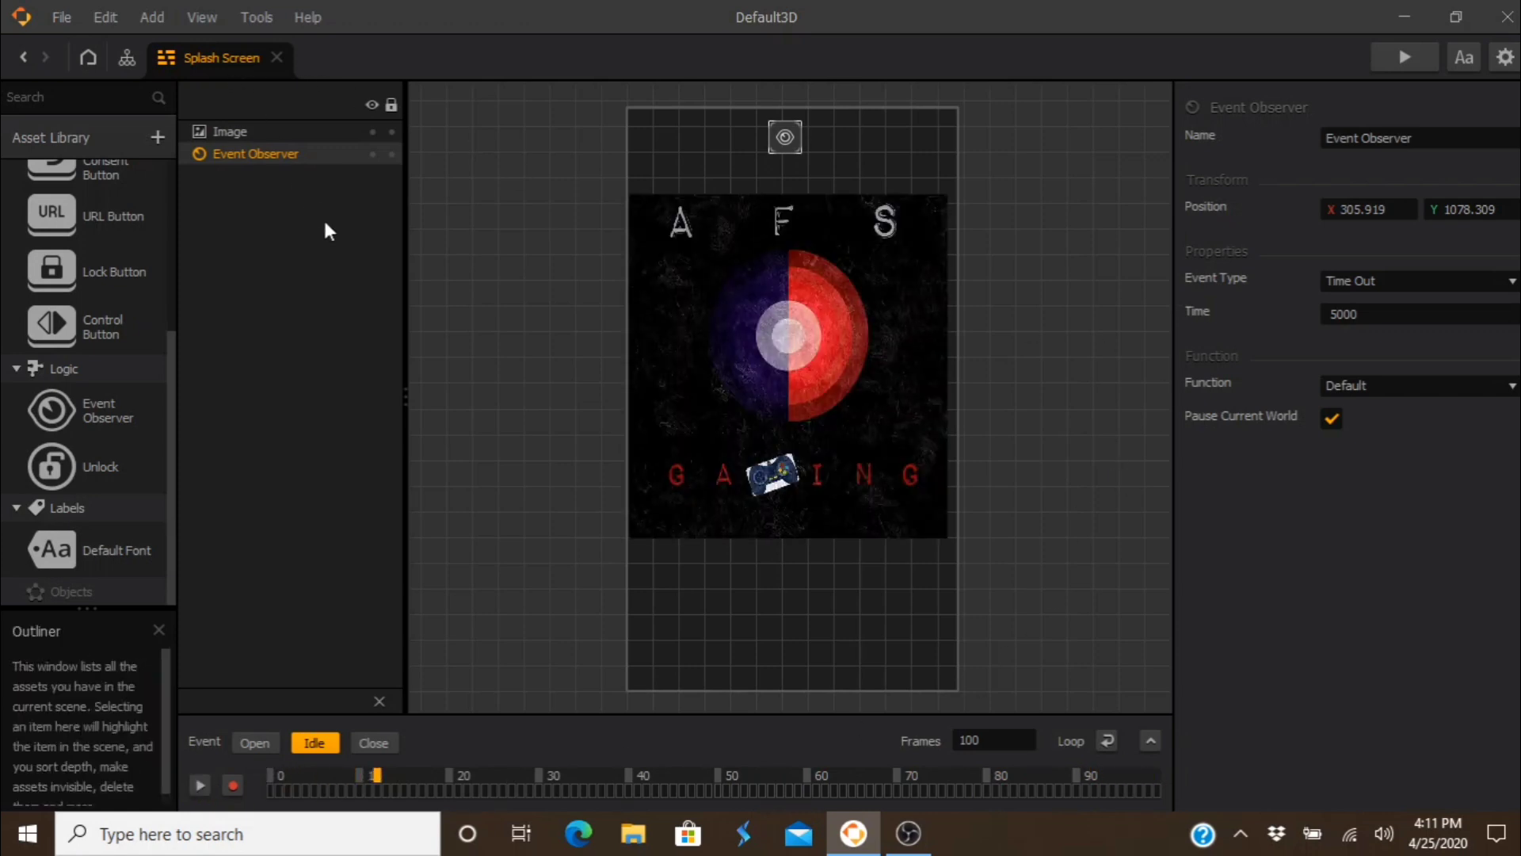
# Step: Save the project as a Buildbox document named Splash Screen in the Downloads folder
pyautogui.hotkey('ctrl', 's')
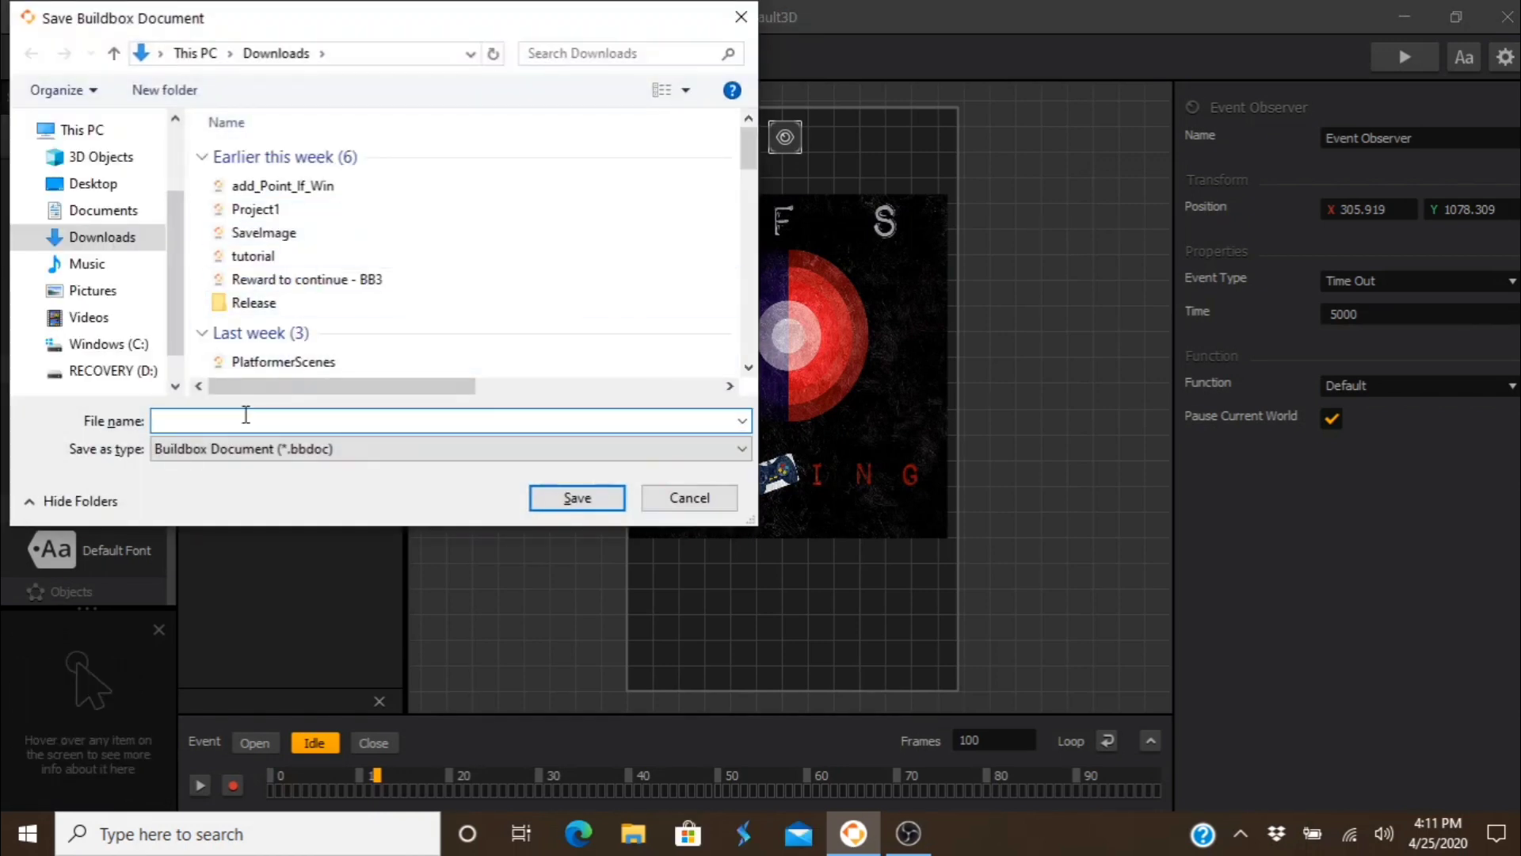
pyautogui.write('Spa')
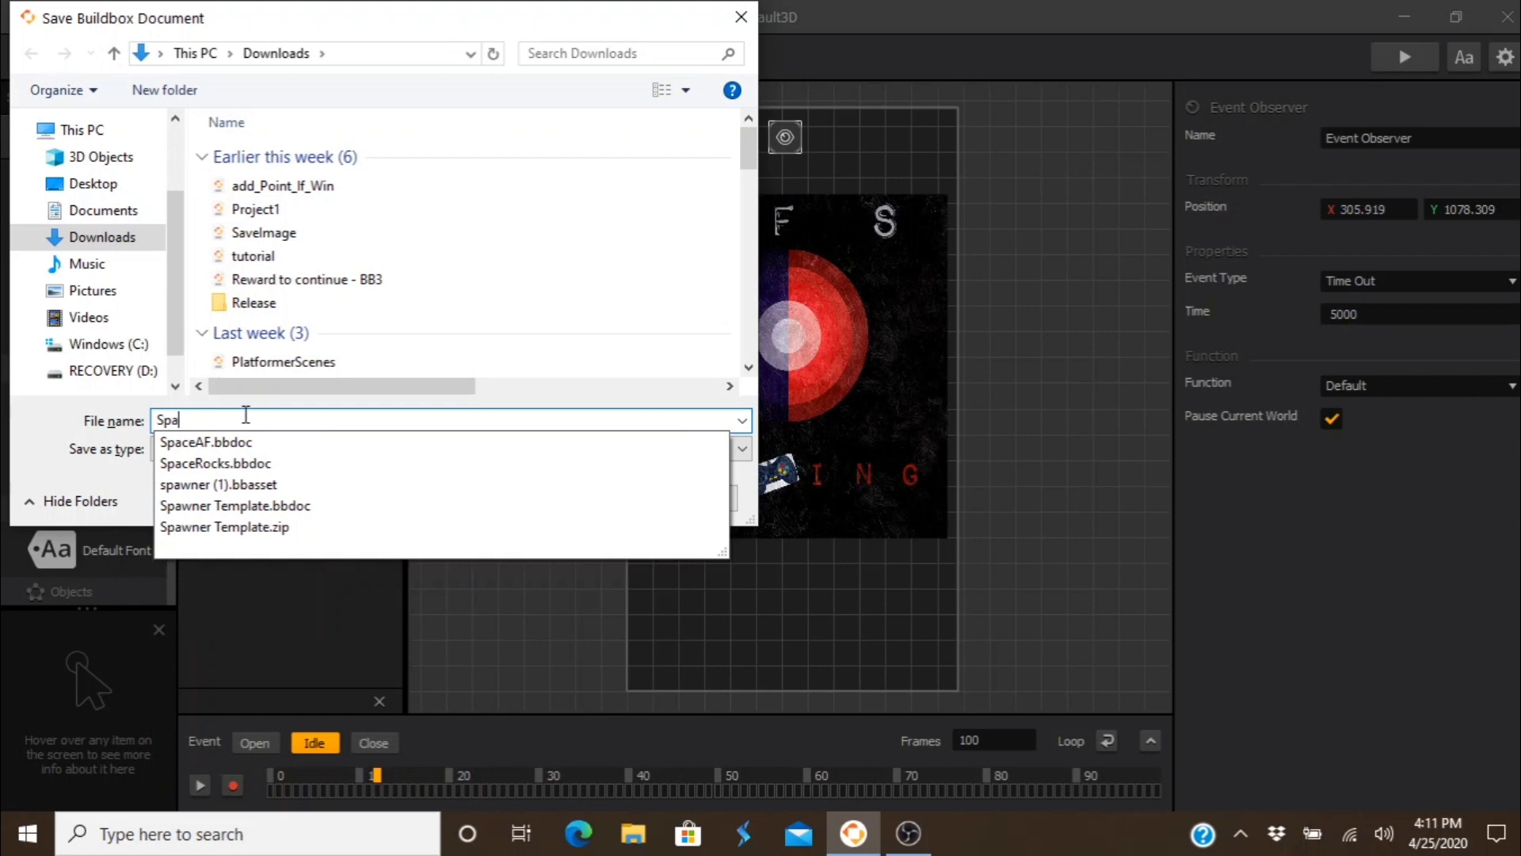
pyautogui.press('BackSpace')
pyautogui.write('ls')
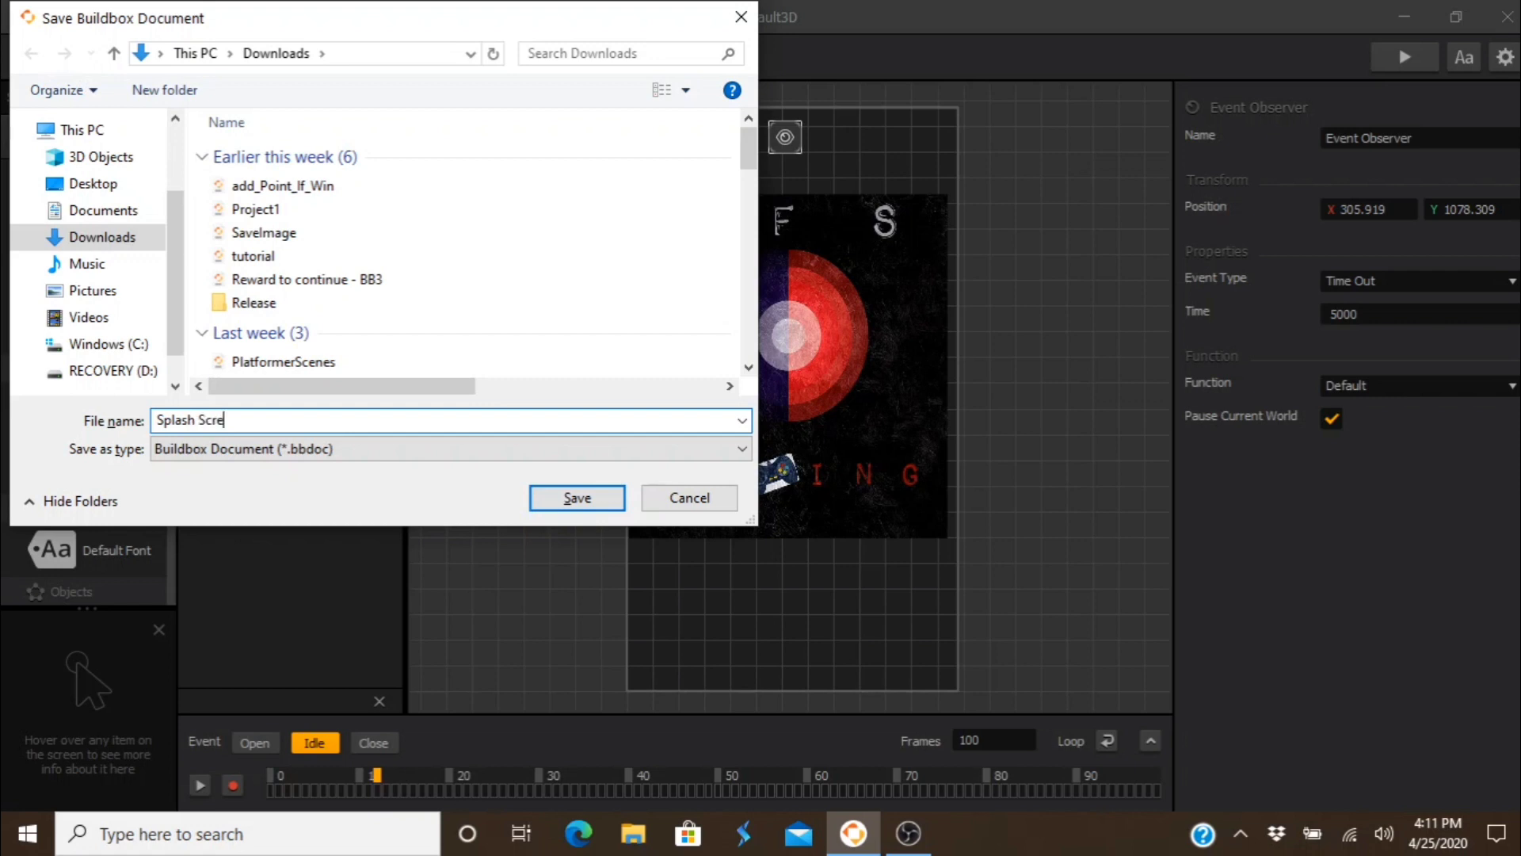
pyautogui.click(612, 499)
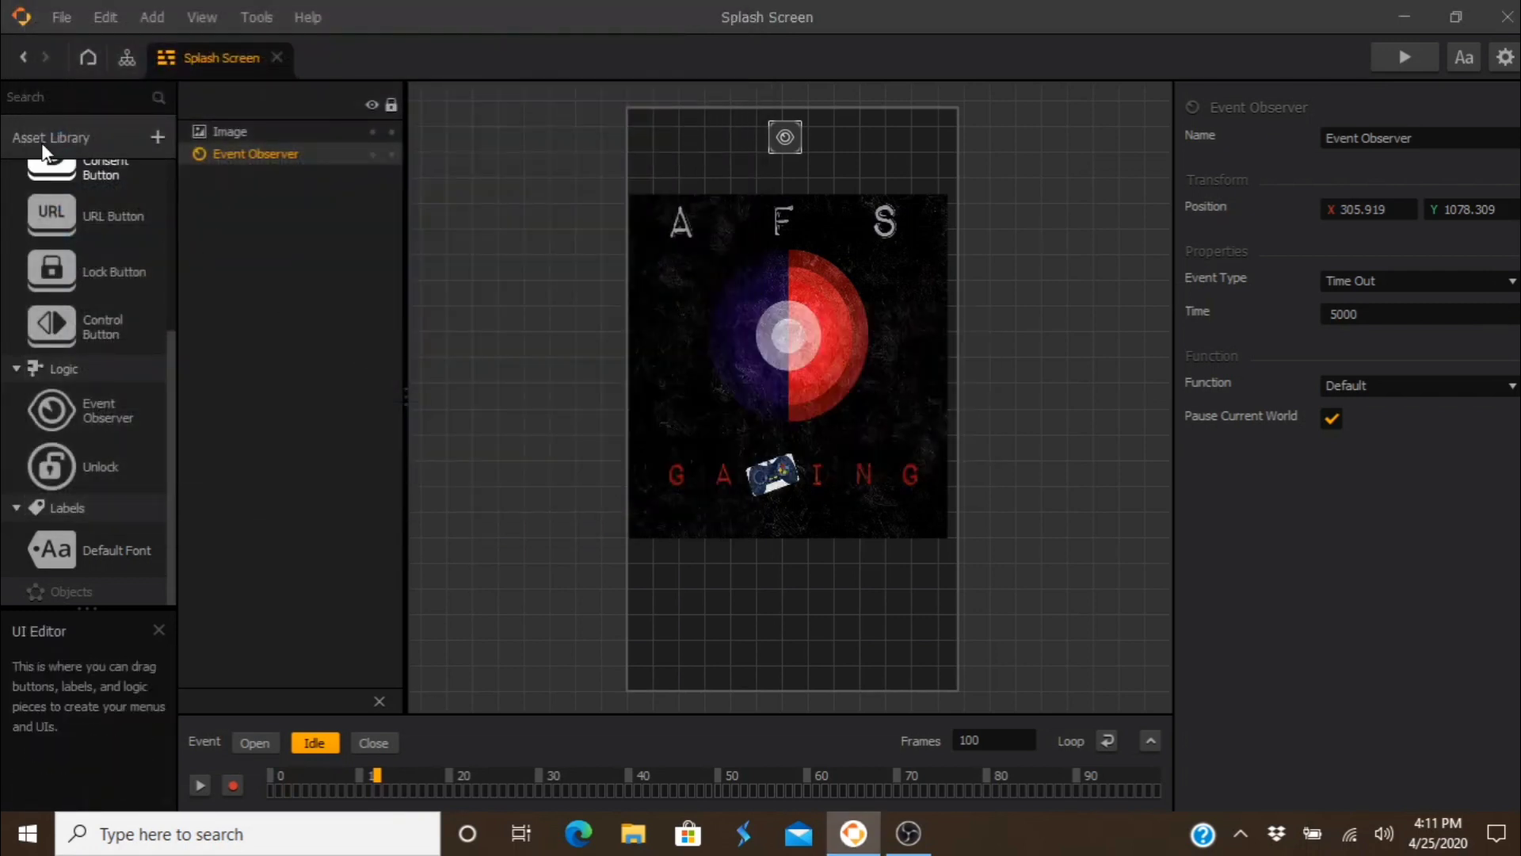
pyautogui.click(60, 18)
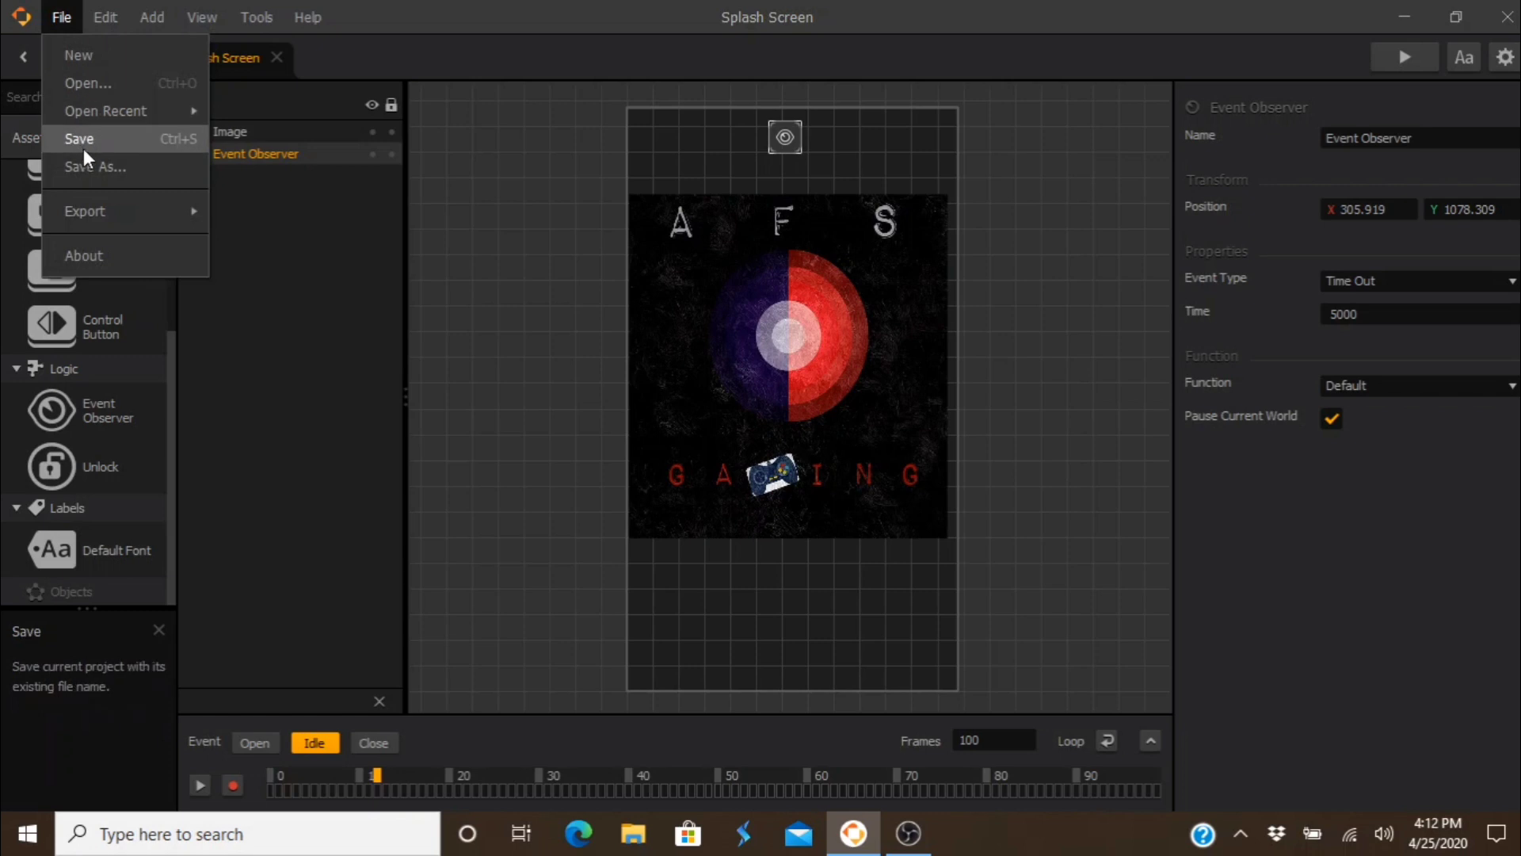
pyautogui.click(286, 313)
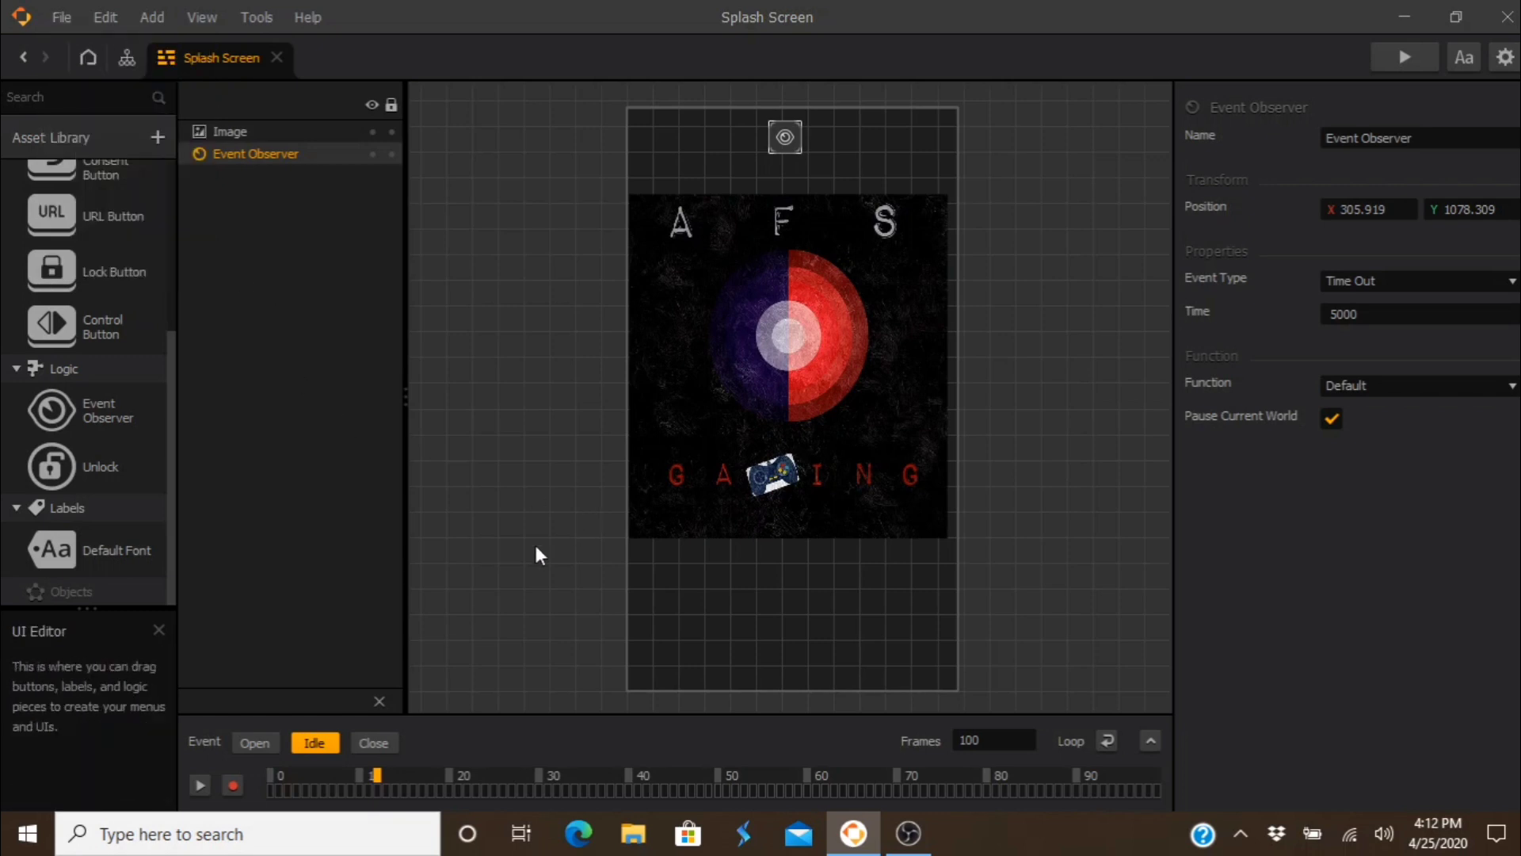
# Step: Preview the game to check the splash screen's fades and its transition to the 3D World
pyautogui.click(1404, 57)
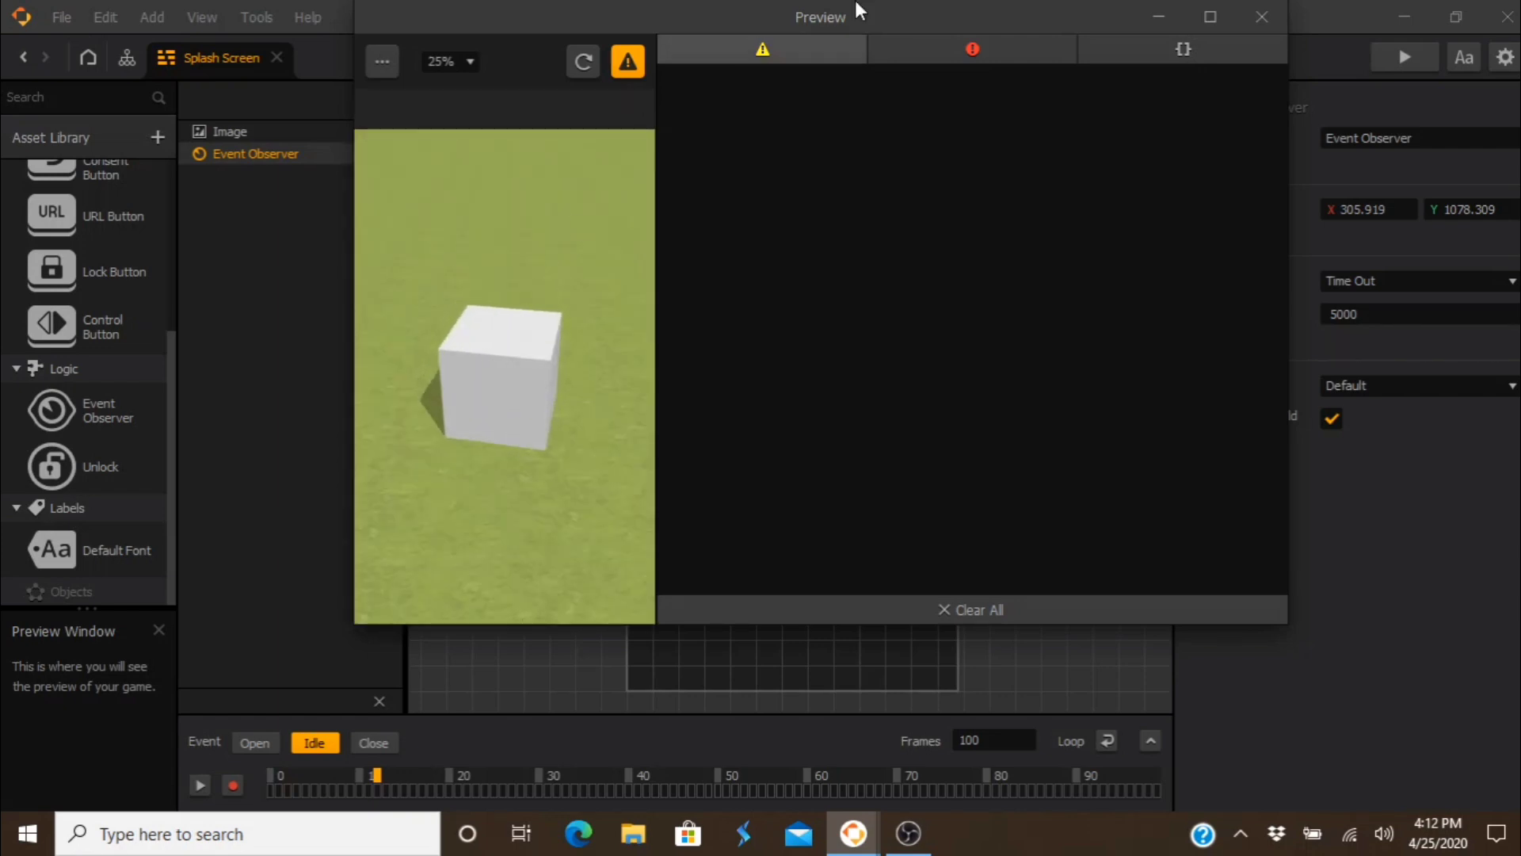
pyautogui.click(1246, 17)
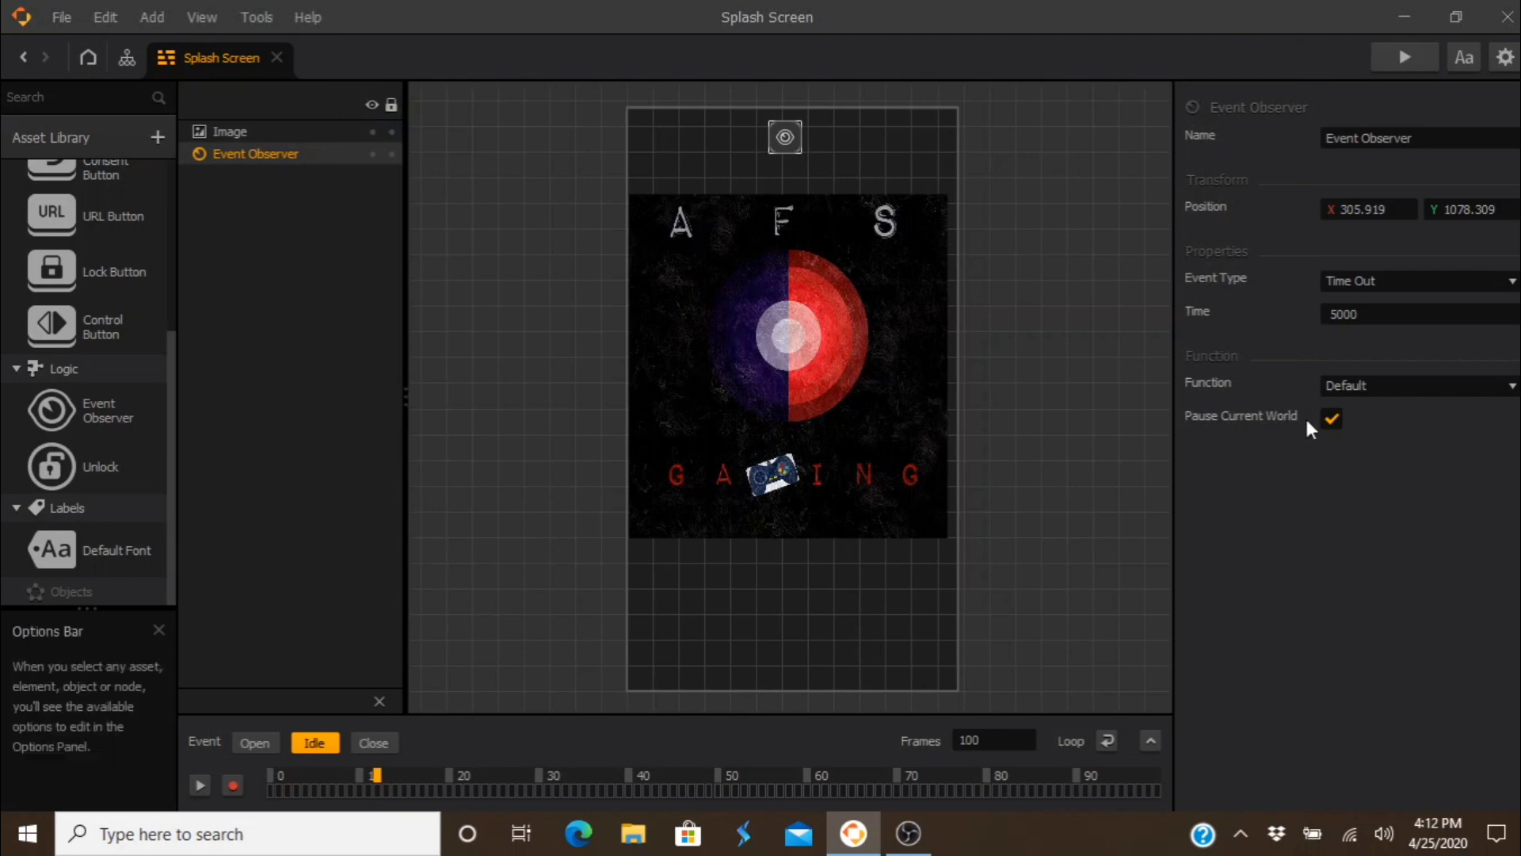
# Step: Set the Event Observer's Time Out time to 6000 and save the project
pyautogui.click(1341, 314)
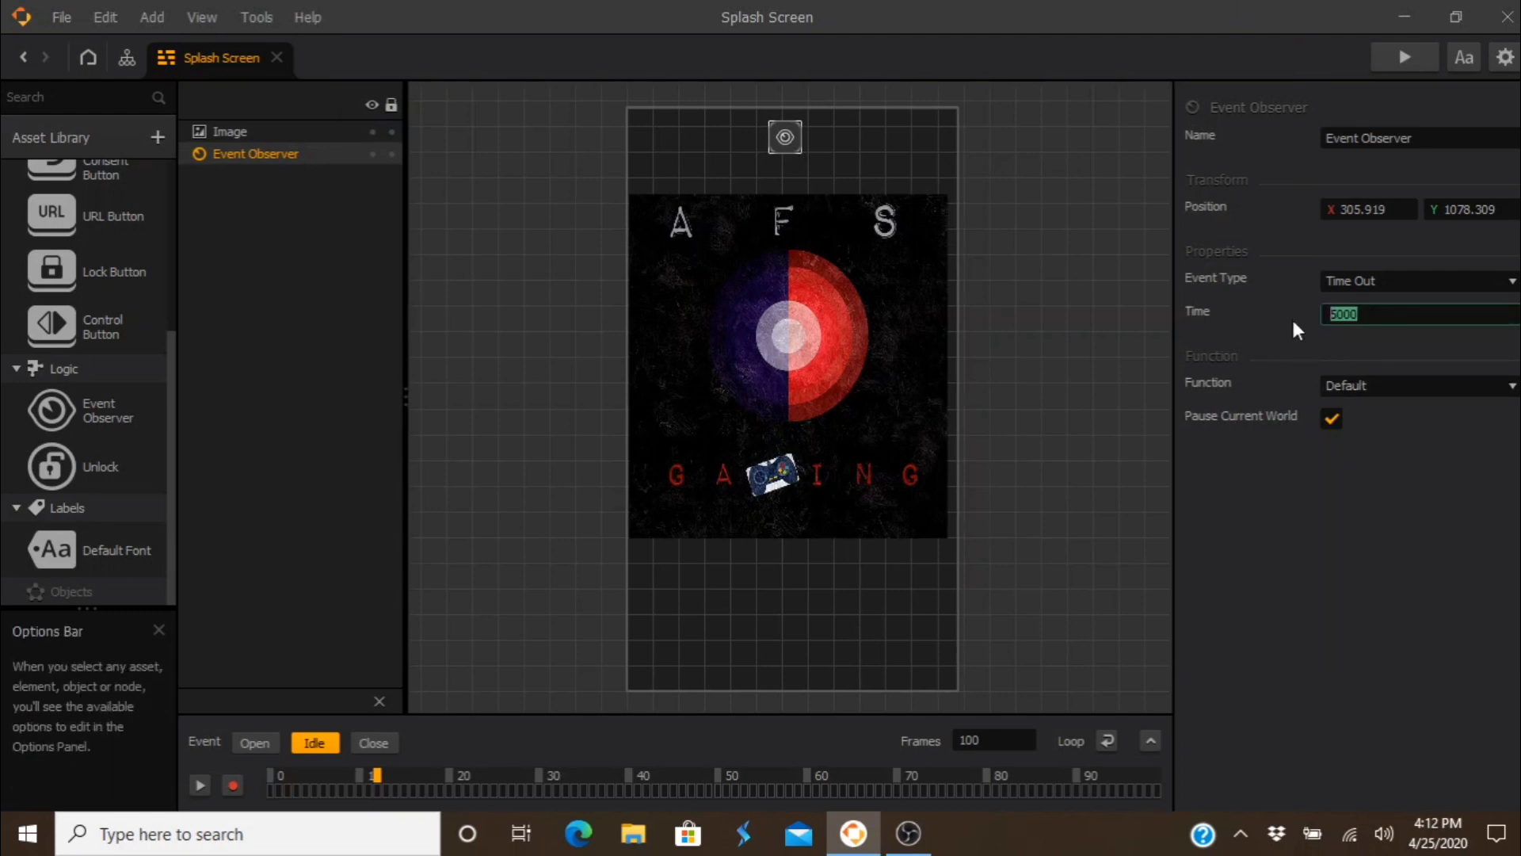
pyautogui.write('6000')
pyautogui.click(1333, 716)
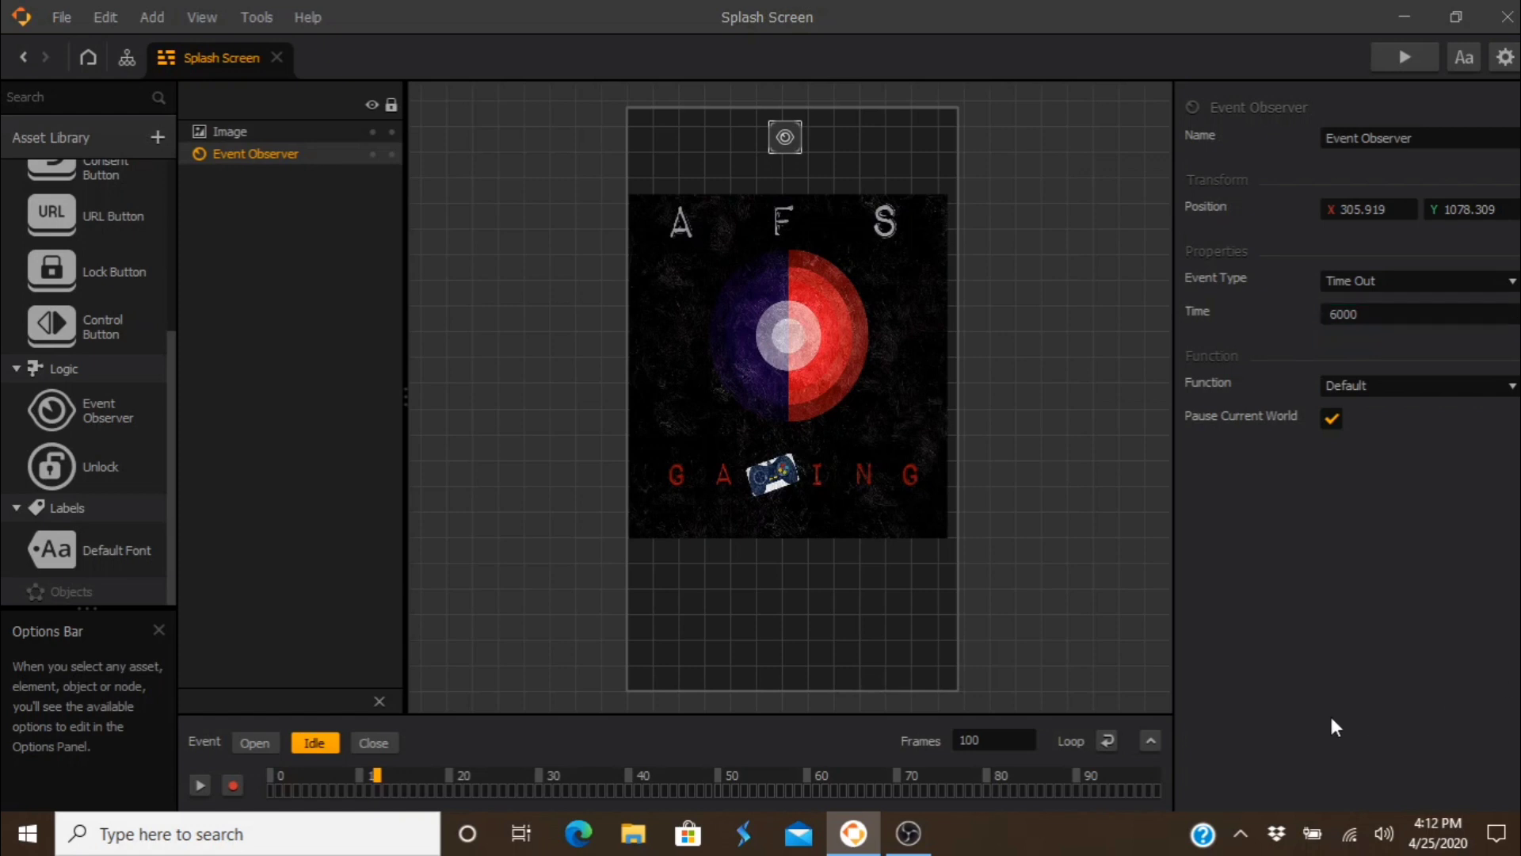
pyautogui.hotkey('ctrl', 's')
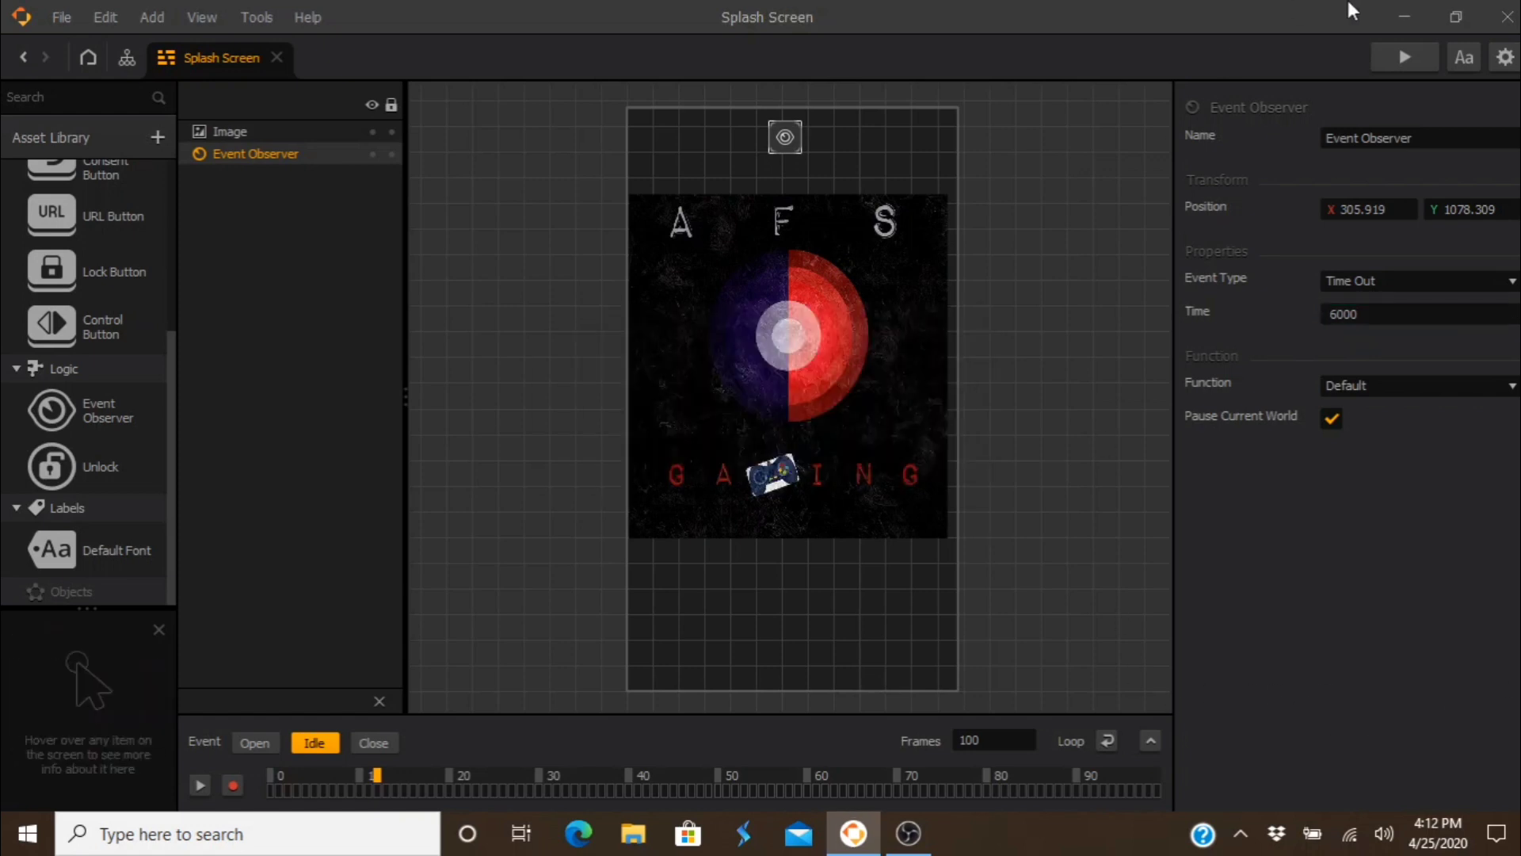
# Step: Show the Open animation at frame 0 and preview the game again with the new timeout
pyautogui.click(264, 746)
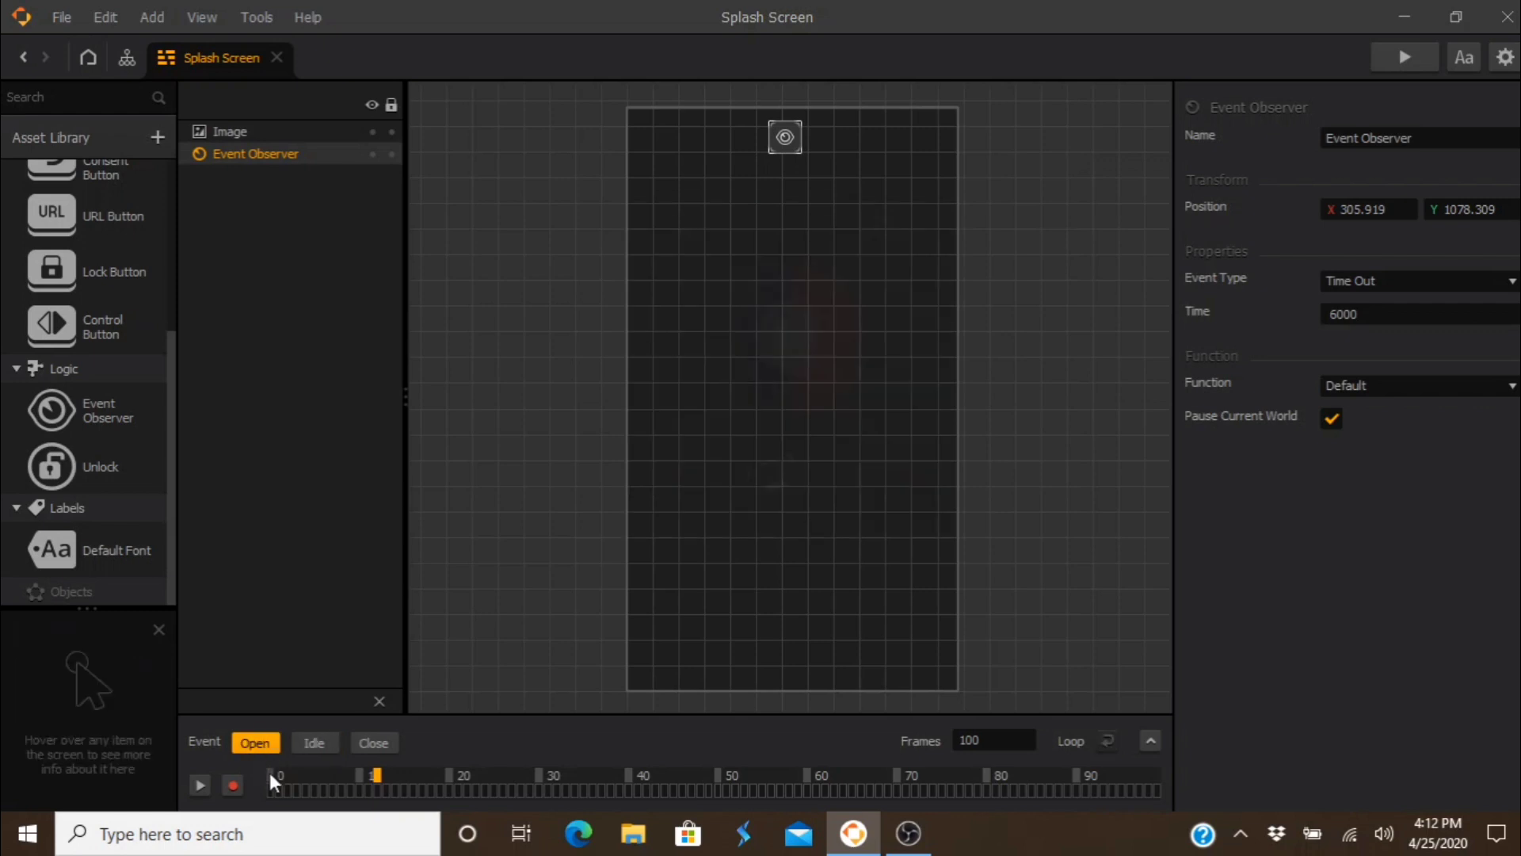
pyautogui.click(1405, 59)
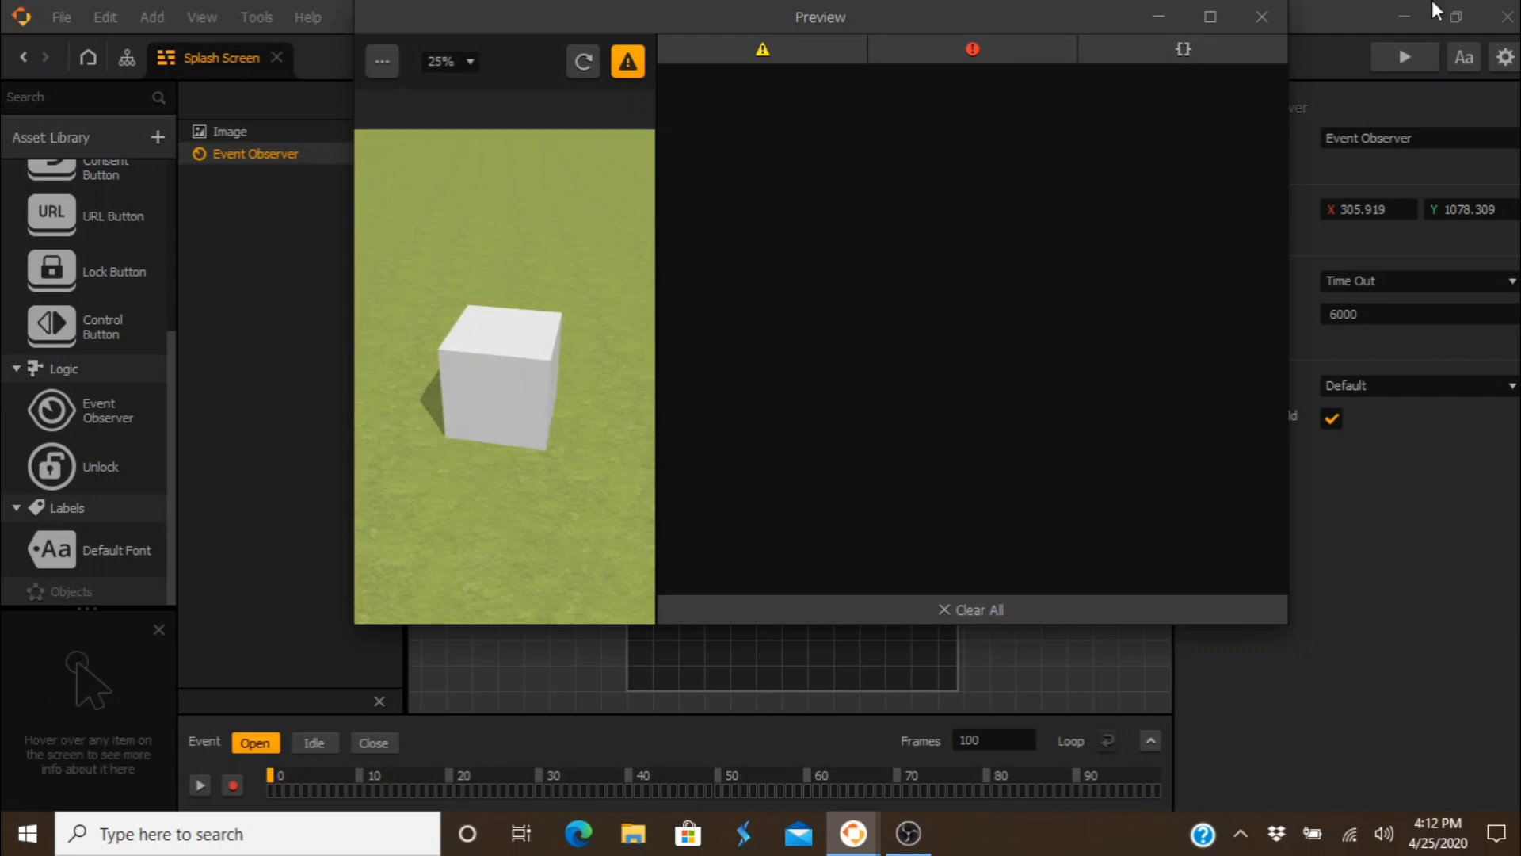
pyautogui.click(1262, 17)
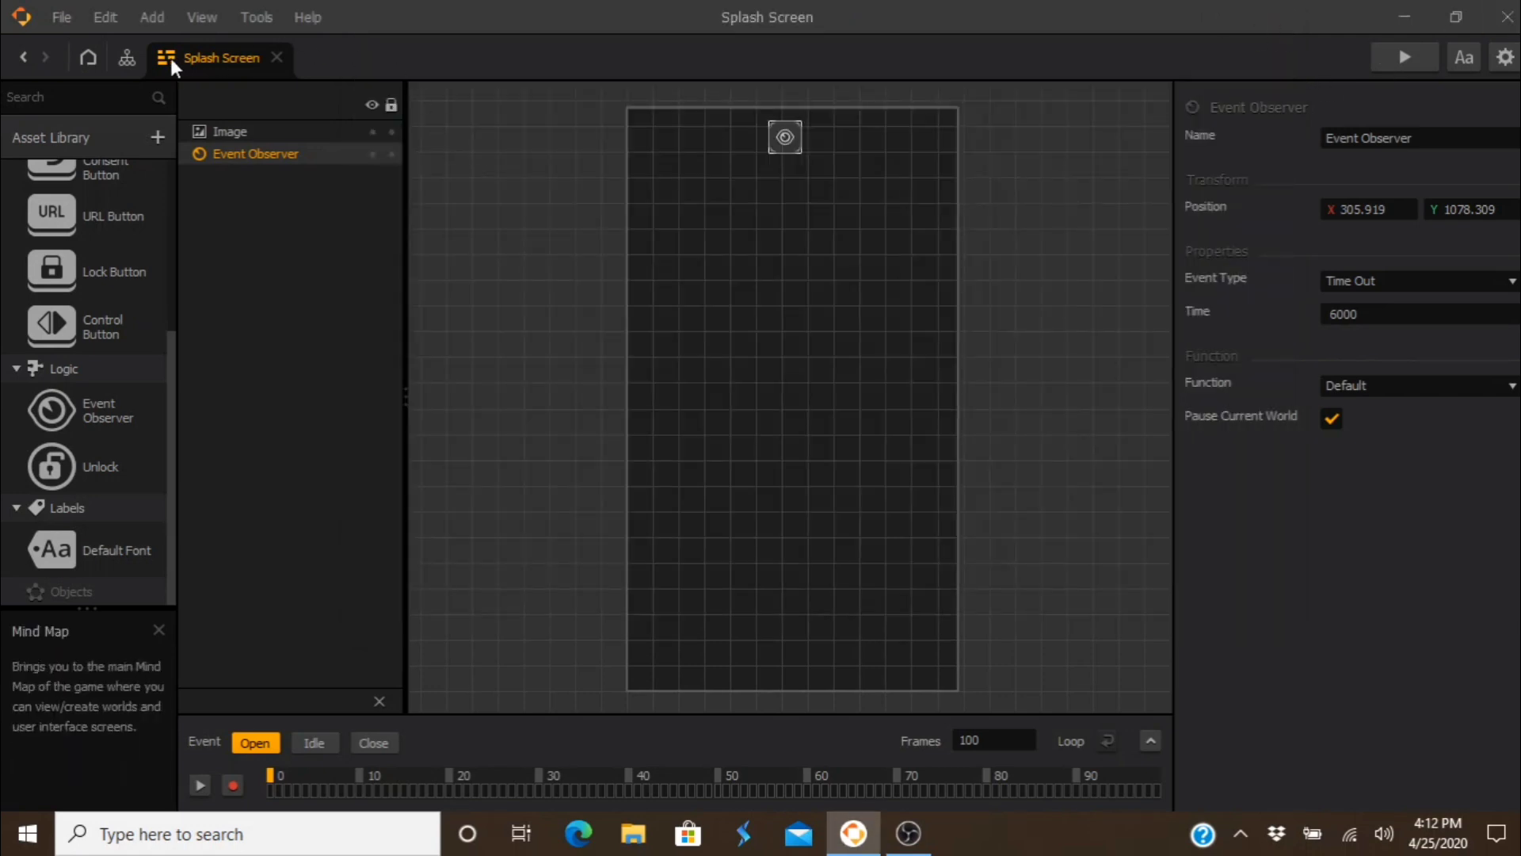
# Step: In the mind map, unlink the 3D World, move it aside, and add a UI Screen linked to the Splash Screen's Event Observer
pyautogui.click(131, 58)
pyautogui.moveTo(816, 540); pyautogui.dragTo(802, 582)
pyautogui.moveTo(932, 496); pyautogui.dragTo(1015, 489)
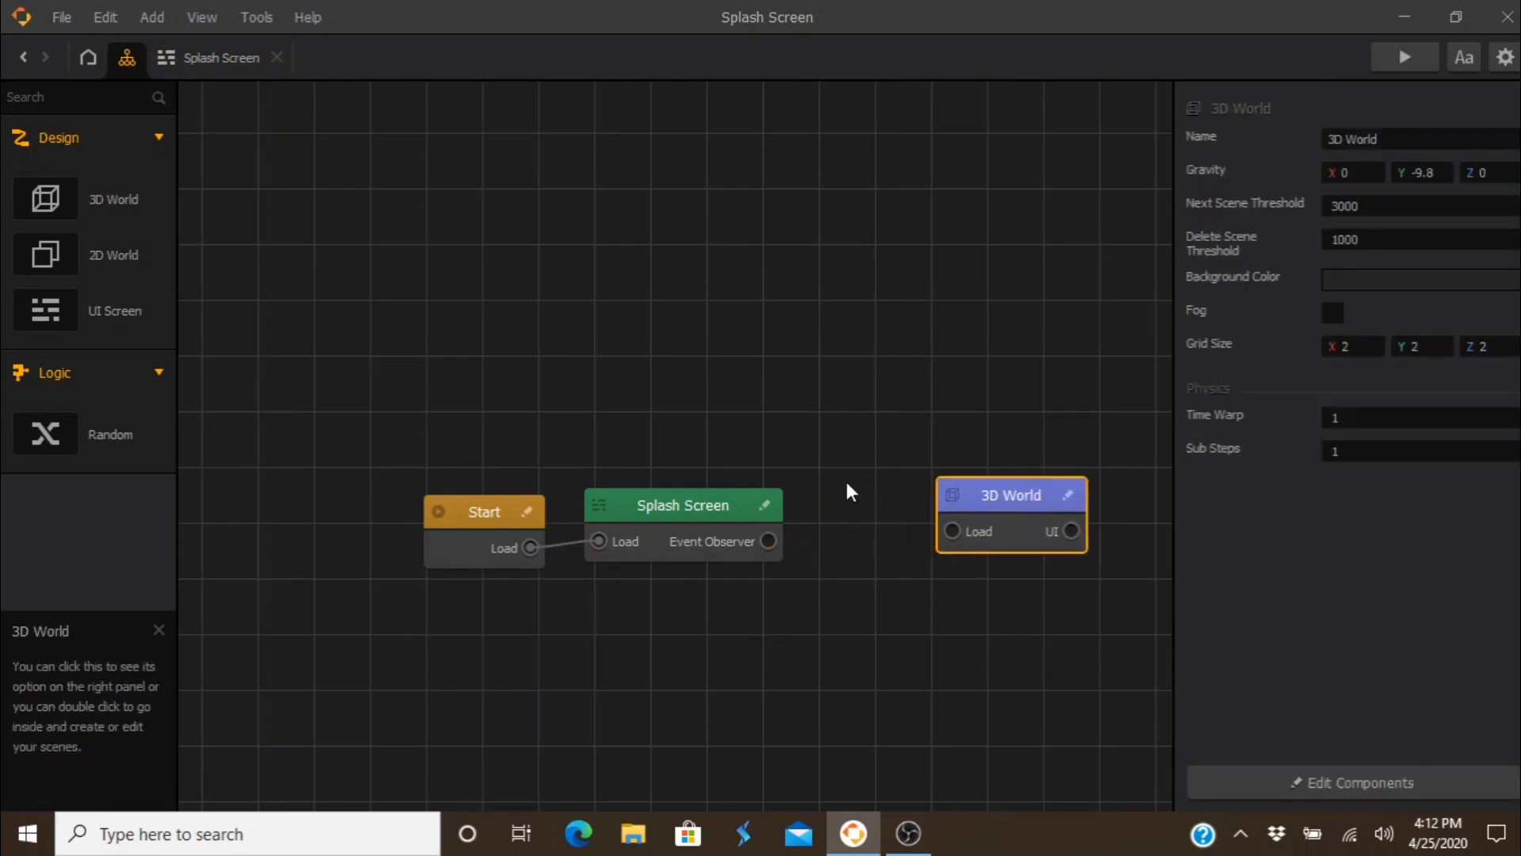
pyautogui.moveTo(801, 516); pyautogui.dragTo(852, 512)
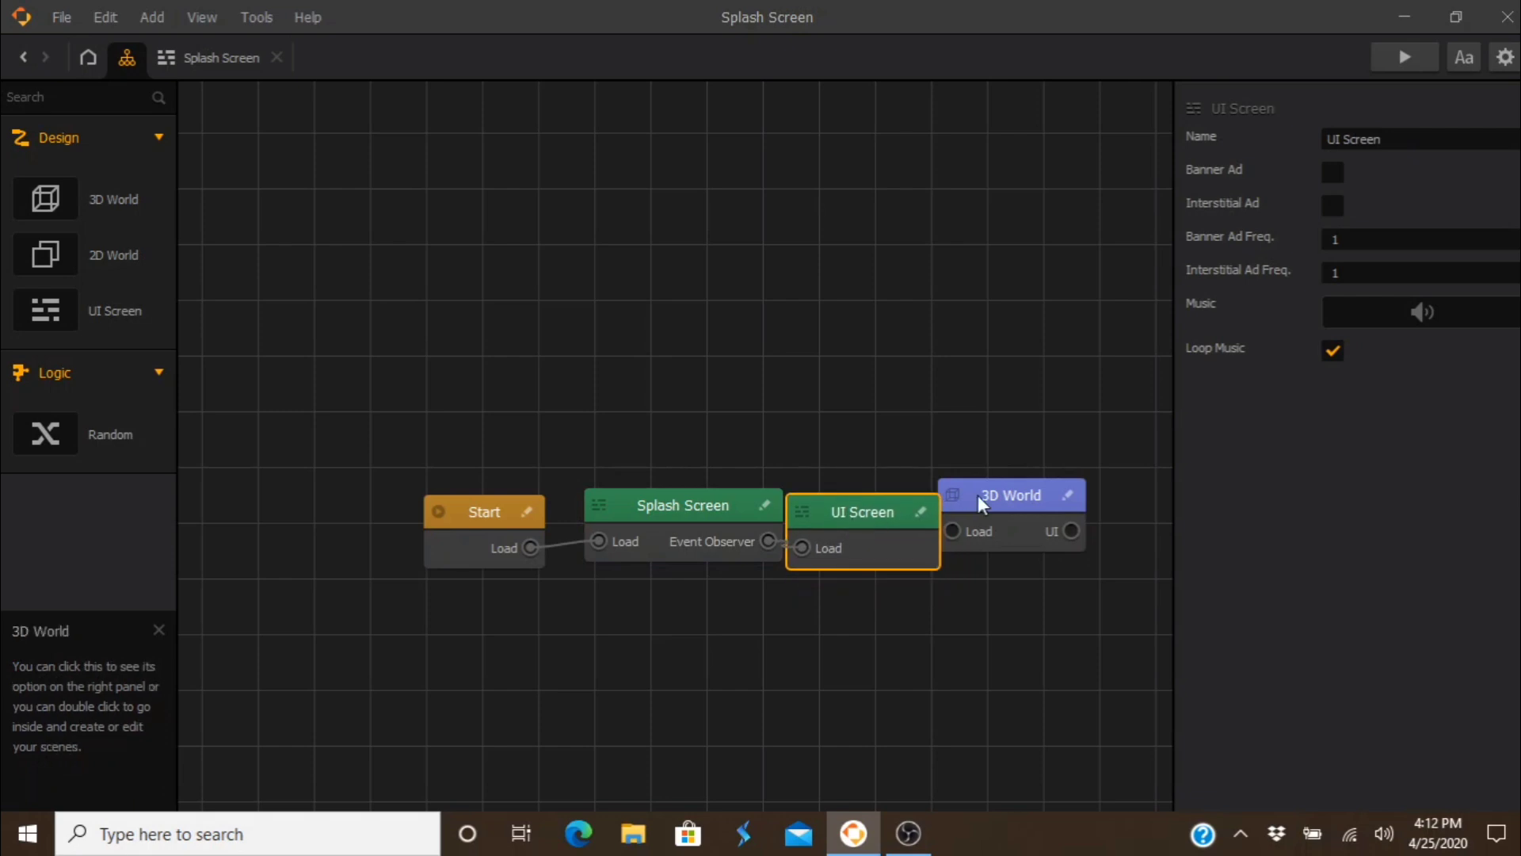
pyautogui.moveTo(1010, 494); pyautogui.dragTo(1044, 506)
# Step: Open the new UI Screen and add a Default Font label reading "Main Menu" near its upper edge
pyautogui.click(866, 511)
pyautogui.doubleClick(866, 511)
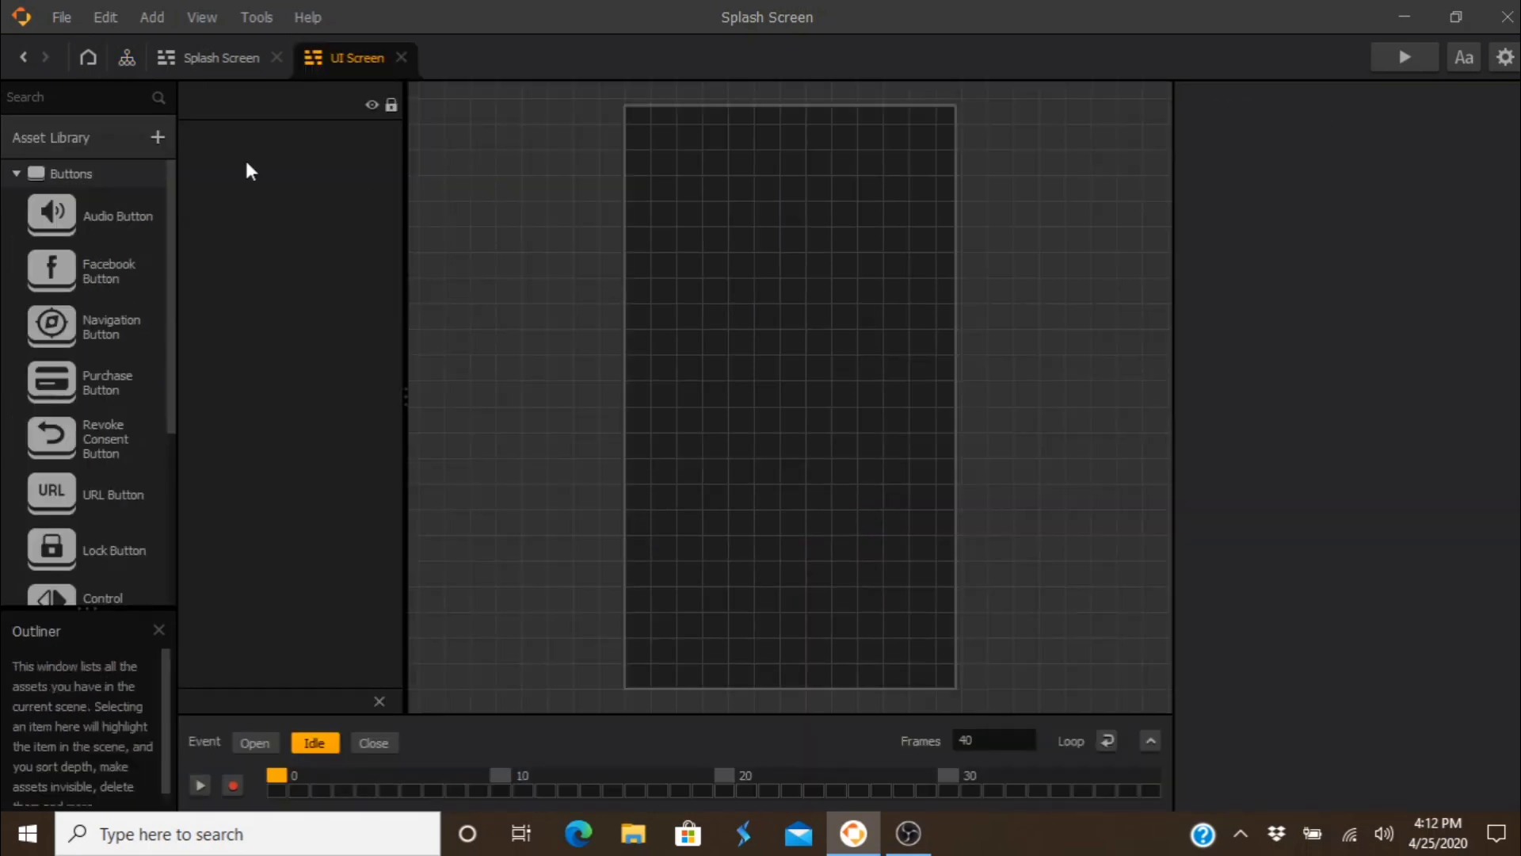
pyautogui.scroll(-3, 103, 451)
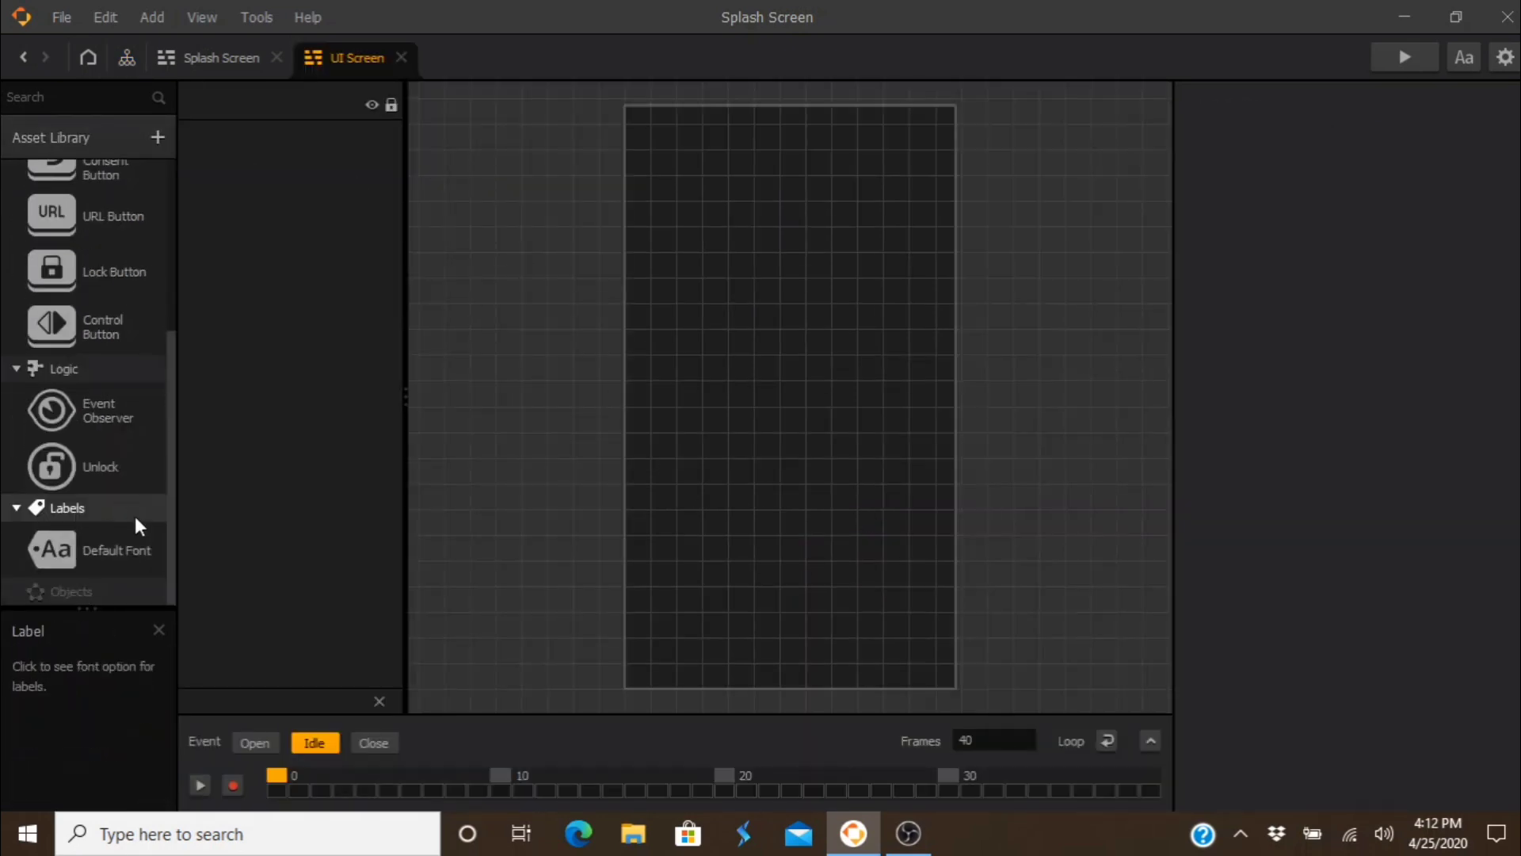
pyautogui.moveTo(78, 561); pyautogui.dragTo(743, 244)
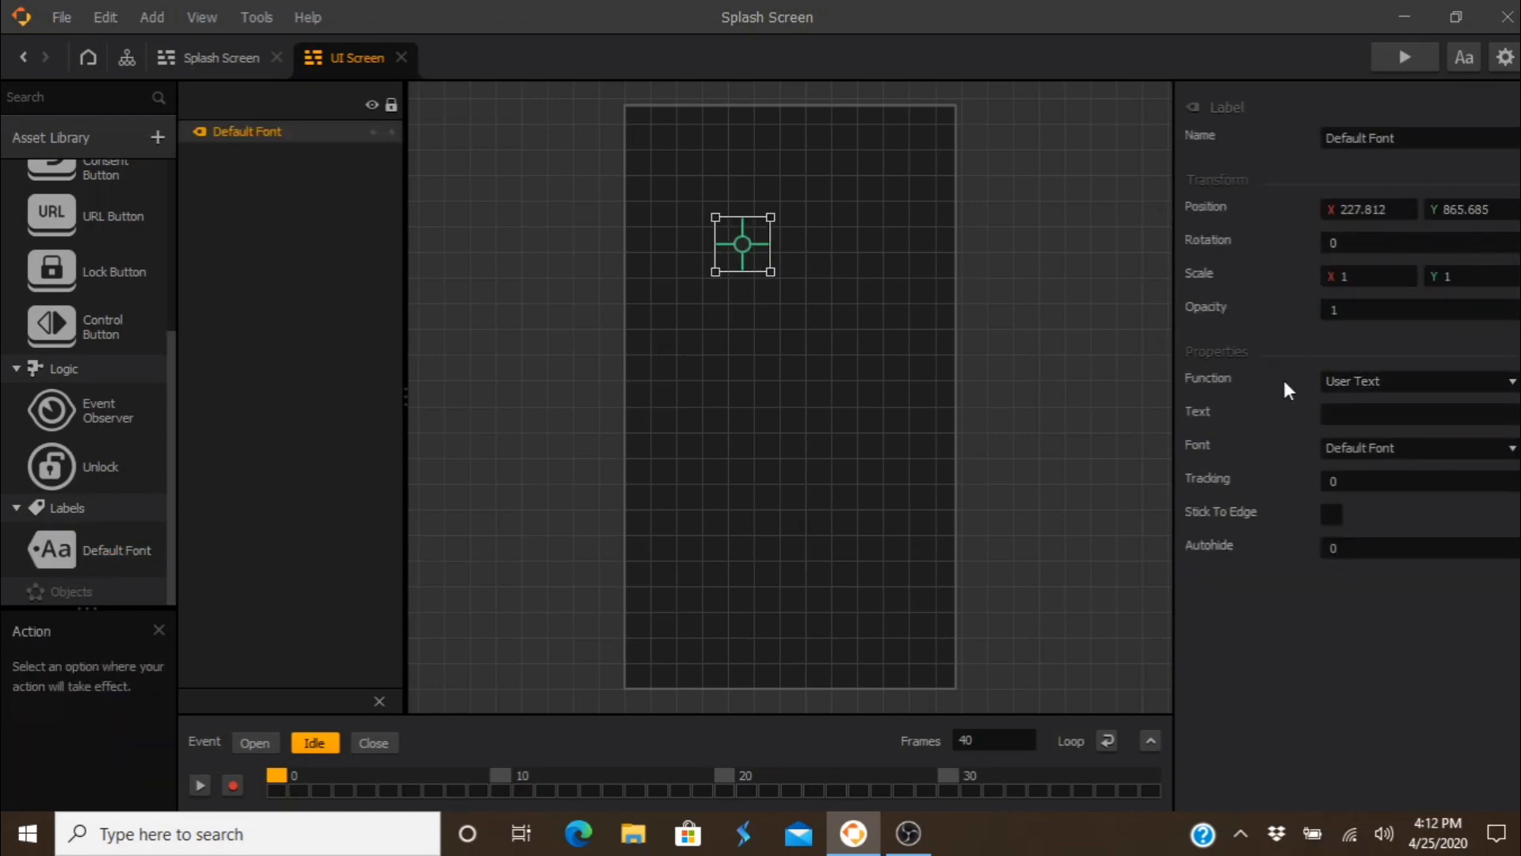
pyautogui.click(1349, 411)
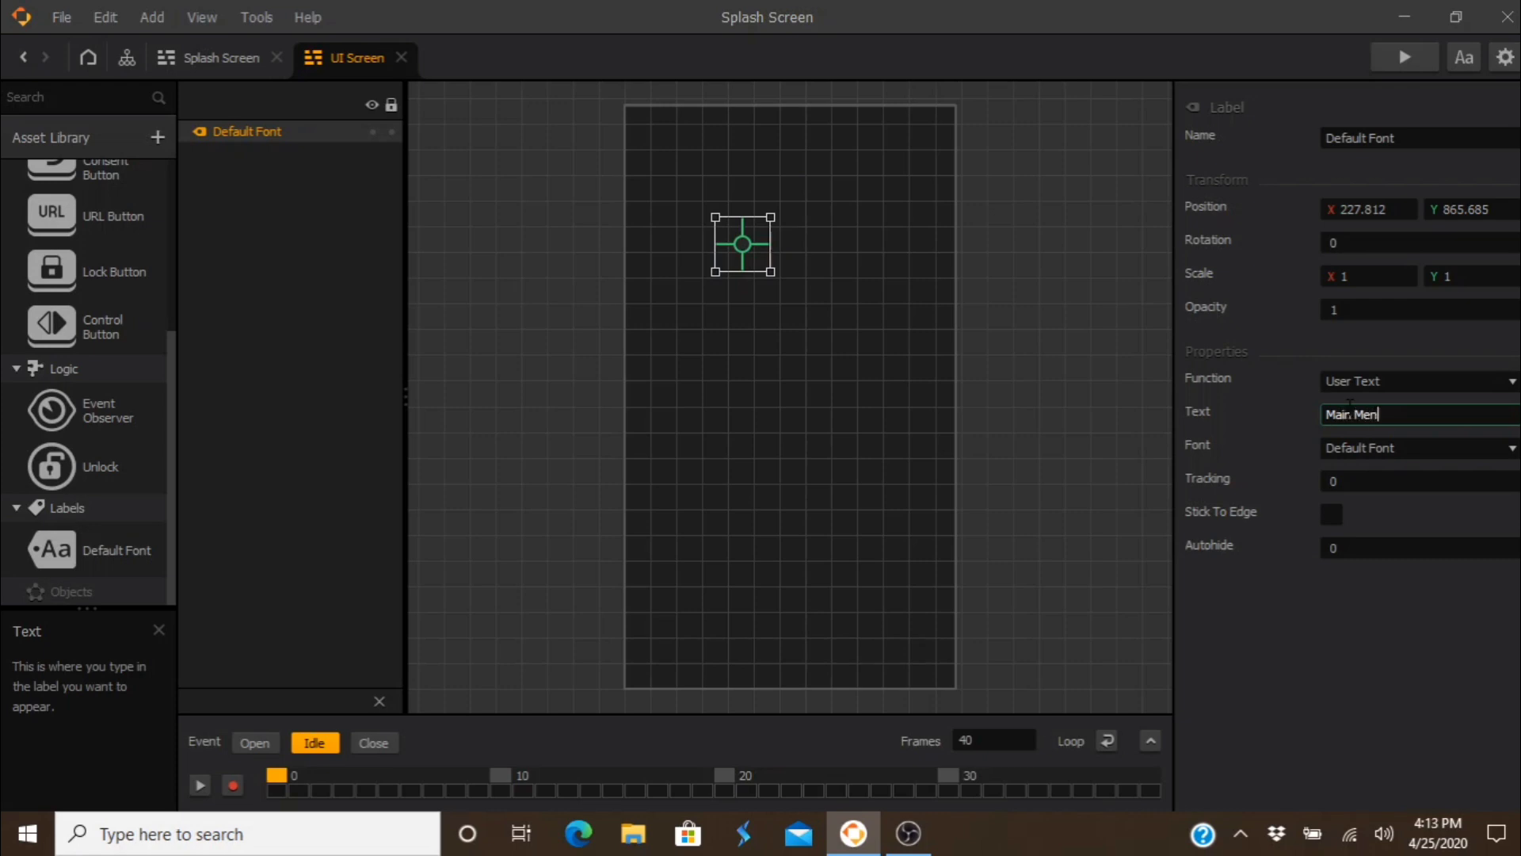
pyautogui.press('Return')
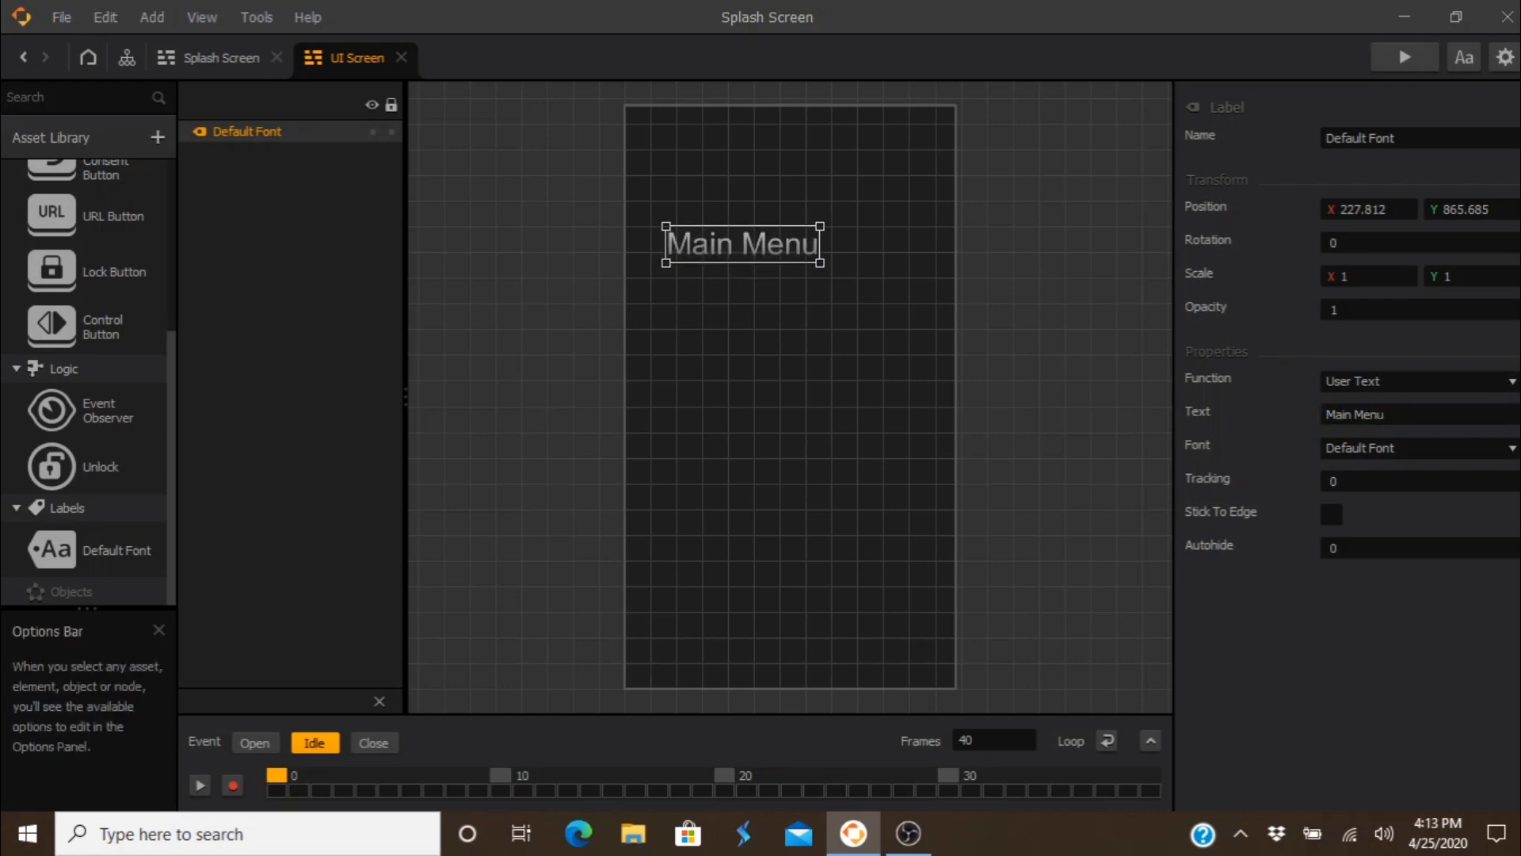
# Step: Move the "Main Menu" label to about X 345, Y 829 and add a Navigation Button in the lower half of the screen
pyautogui.moveTo(783, 244); pyautogui.dragTo(849, 269)
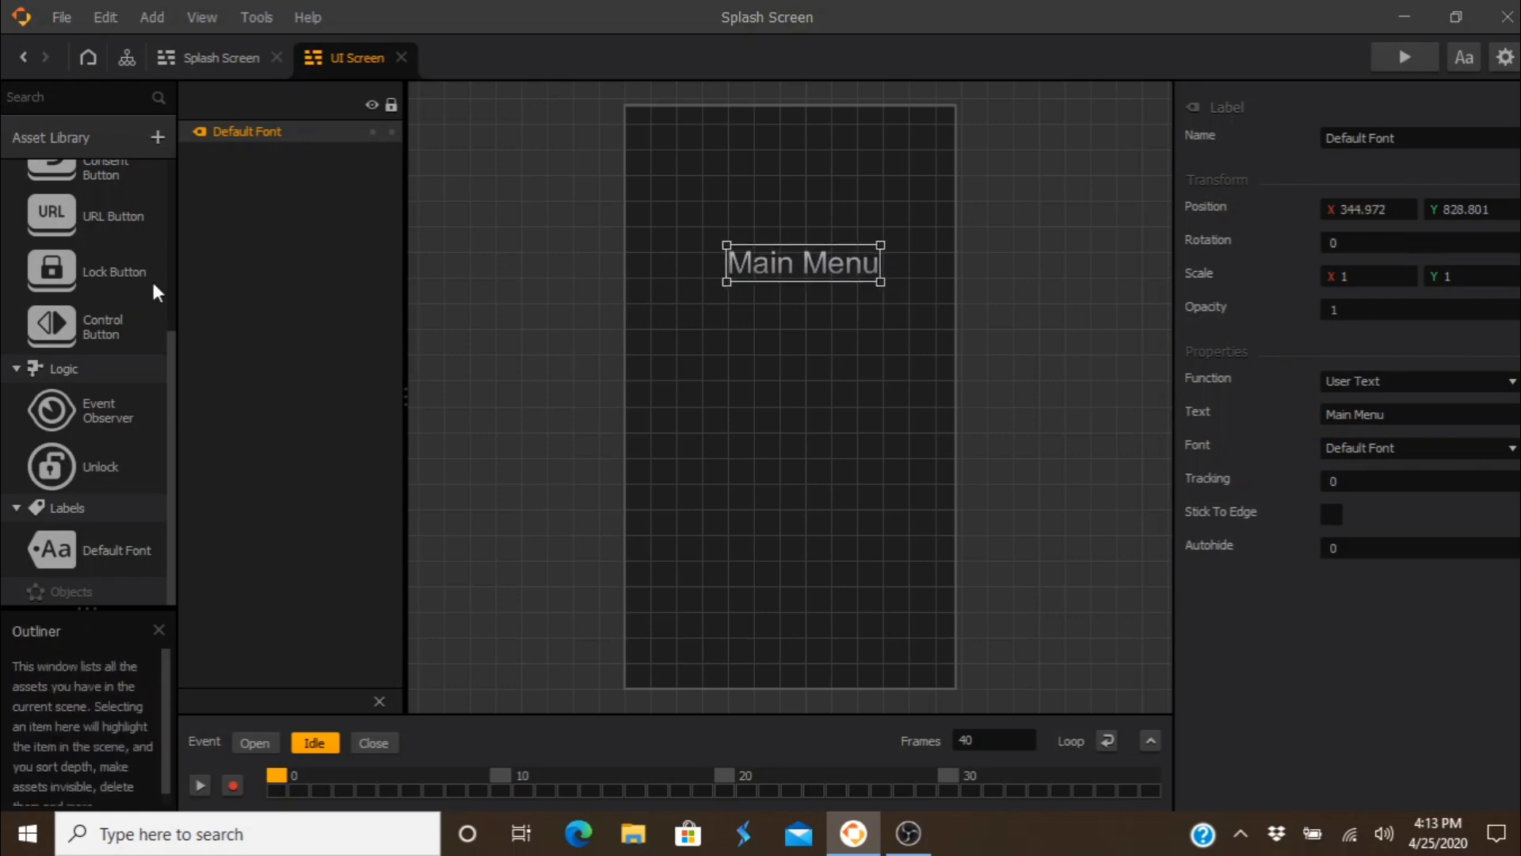
pyautogui.scroll(4, 47, 373)
pyautogui.scroll(-3, 51, 287)
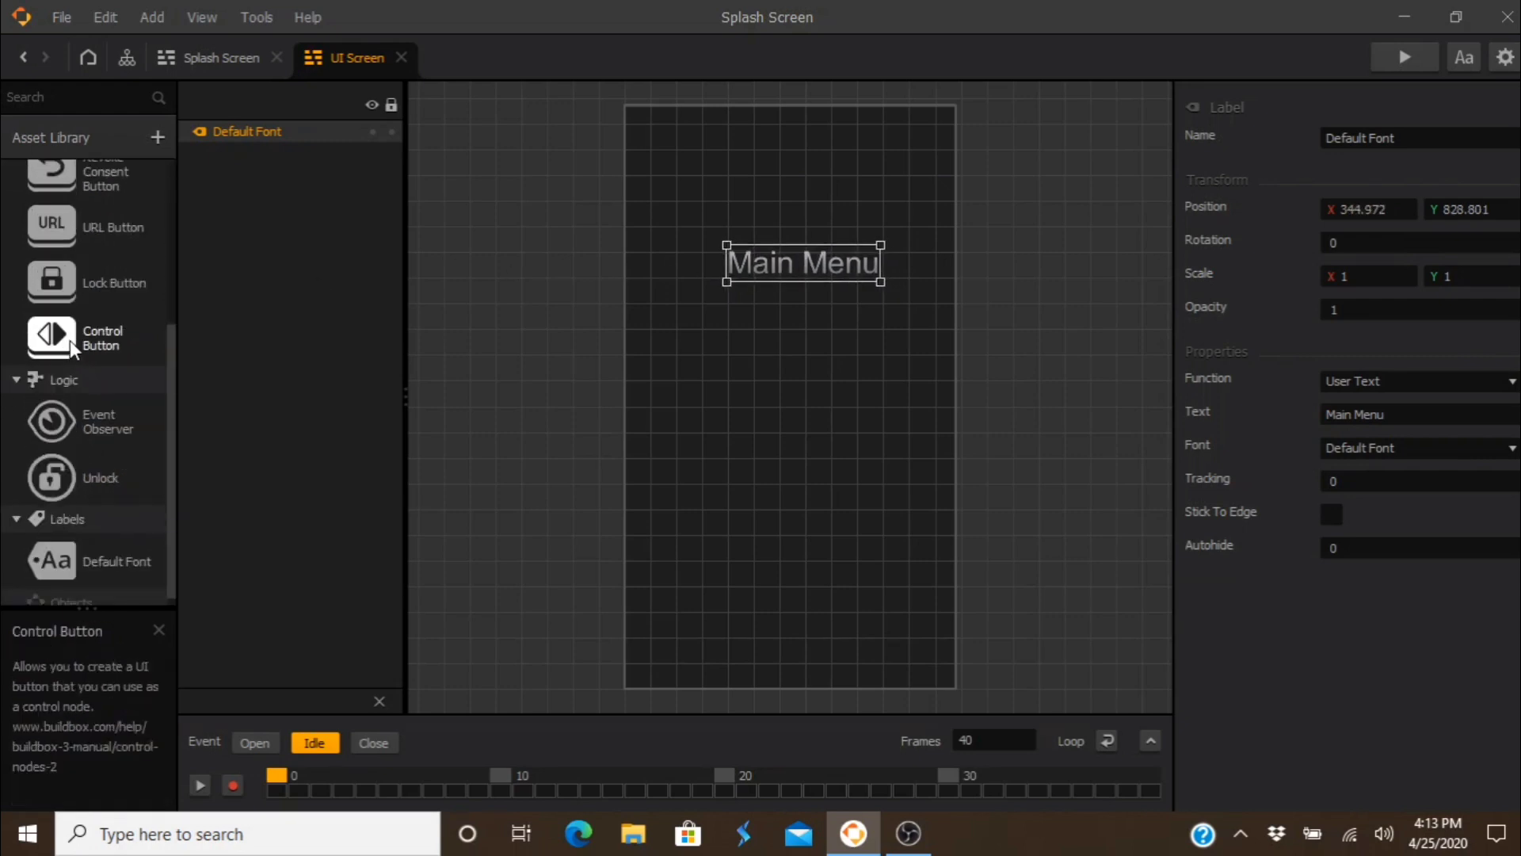
pyautogui.scroll(3, 69, 340)
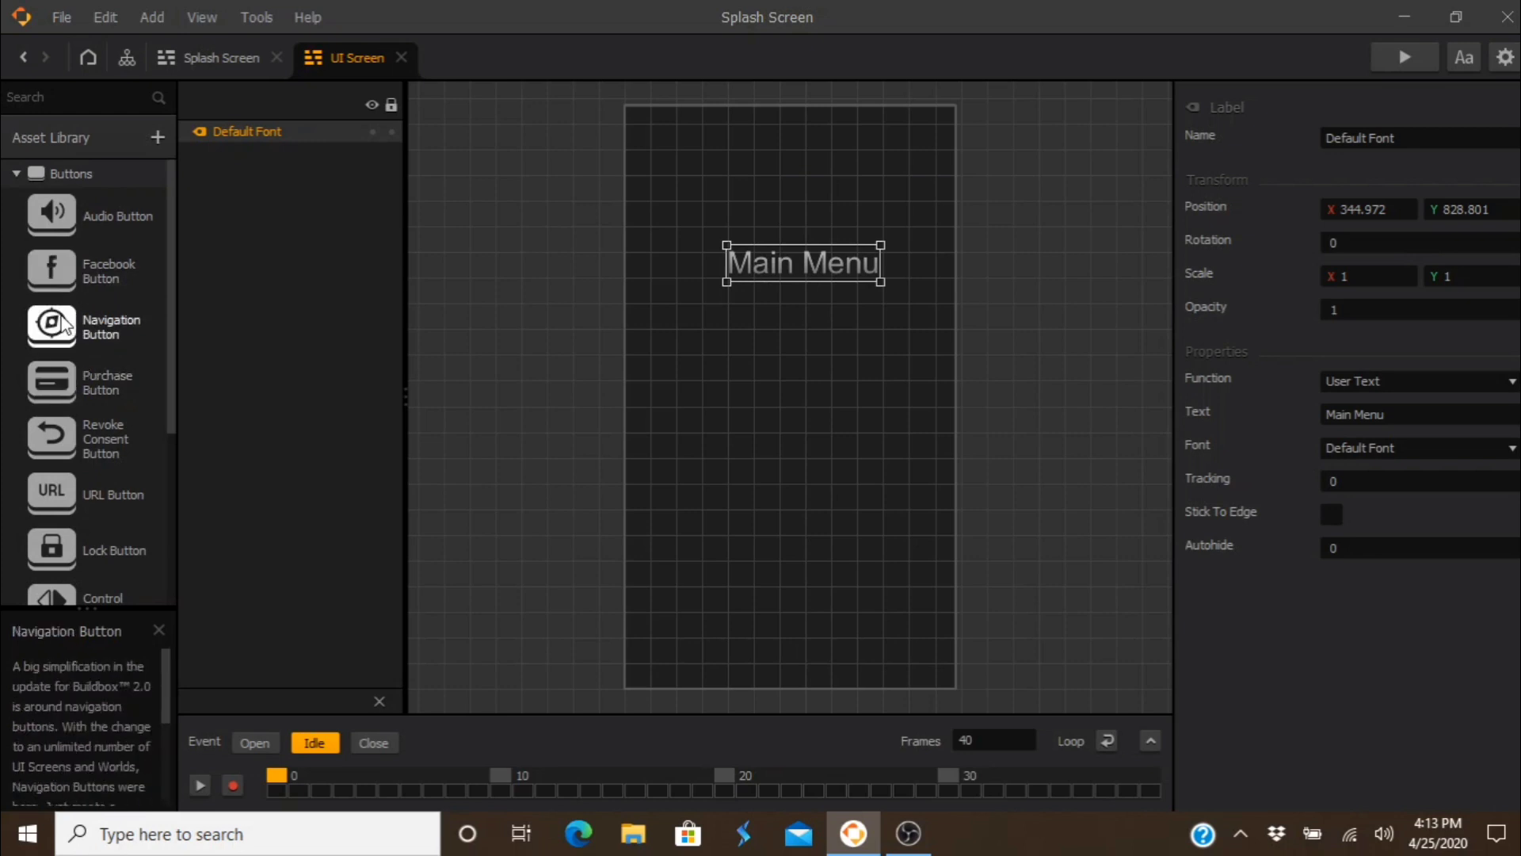
pyautogui.moveTo(79, 328); pyautogui.dragTo(636, 523)
pyautogui.moveTo(781, 482); pyautogui.dragTo(778, 480)
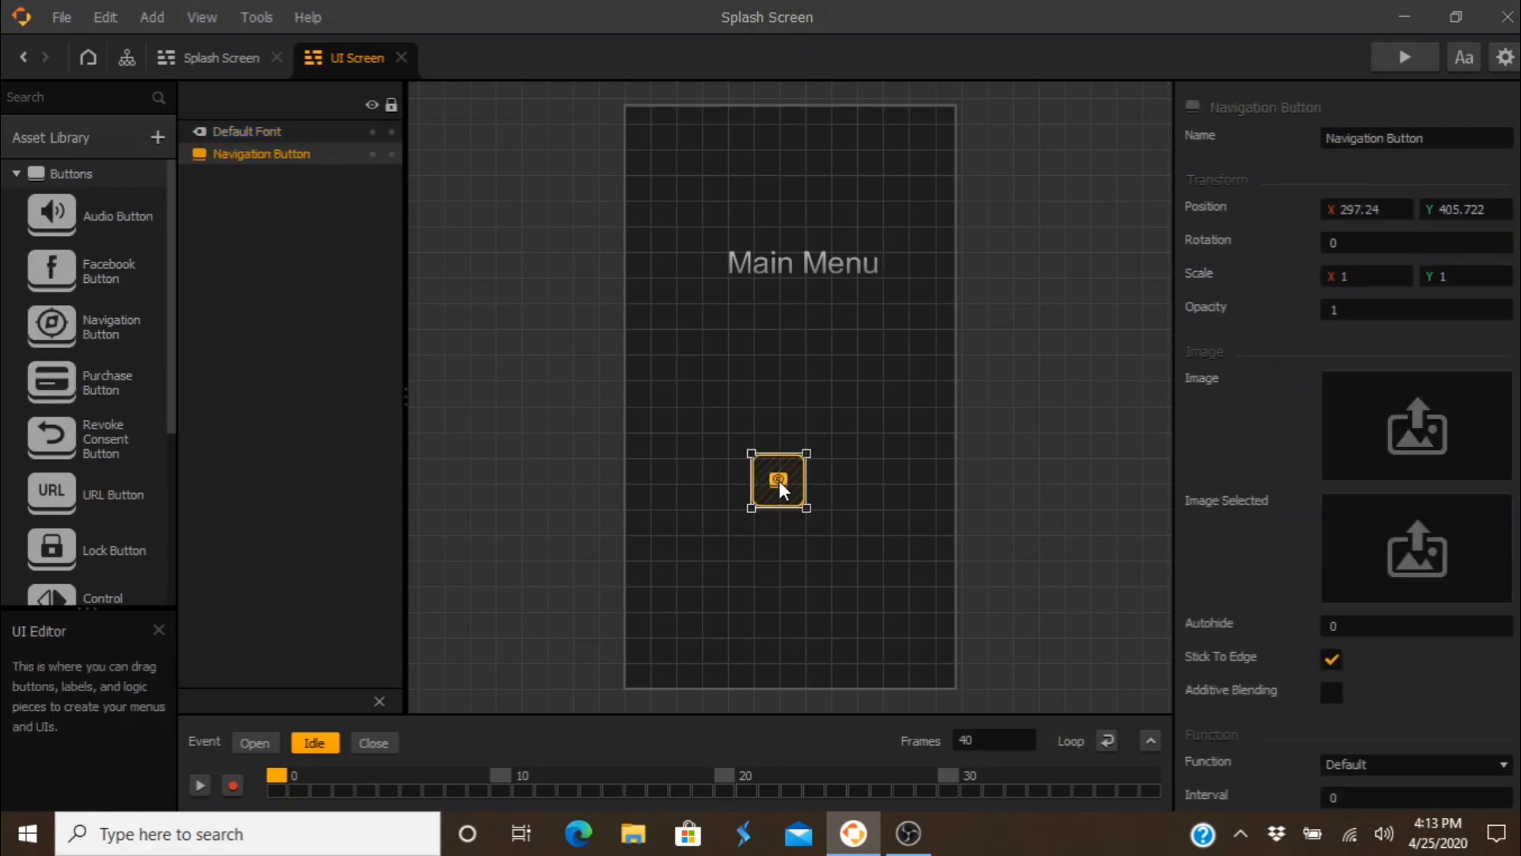
# Step: Name the Navigation Button "Play" and move it to about X 315, Y 410, below the "Main Menu" label
pyautogui.click(1436, 139)
pyautogui.write('Play')
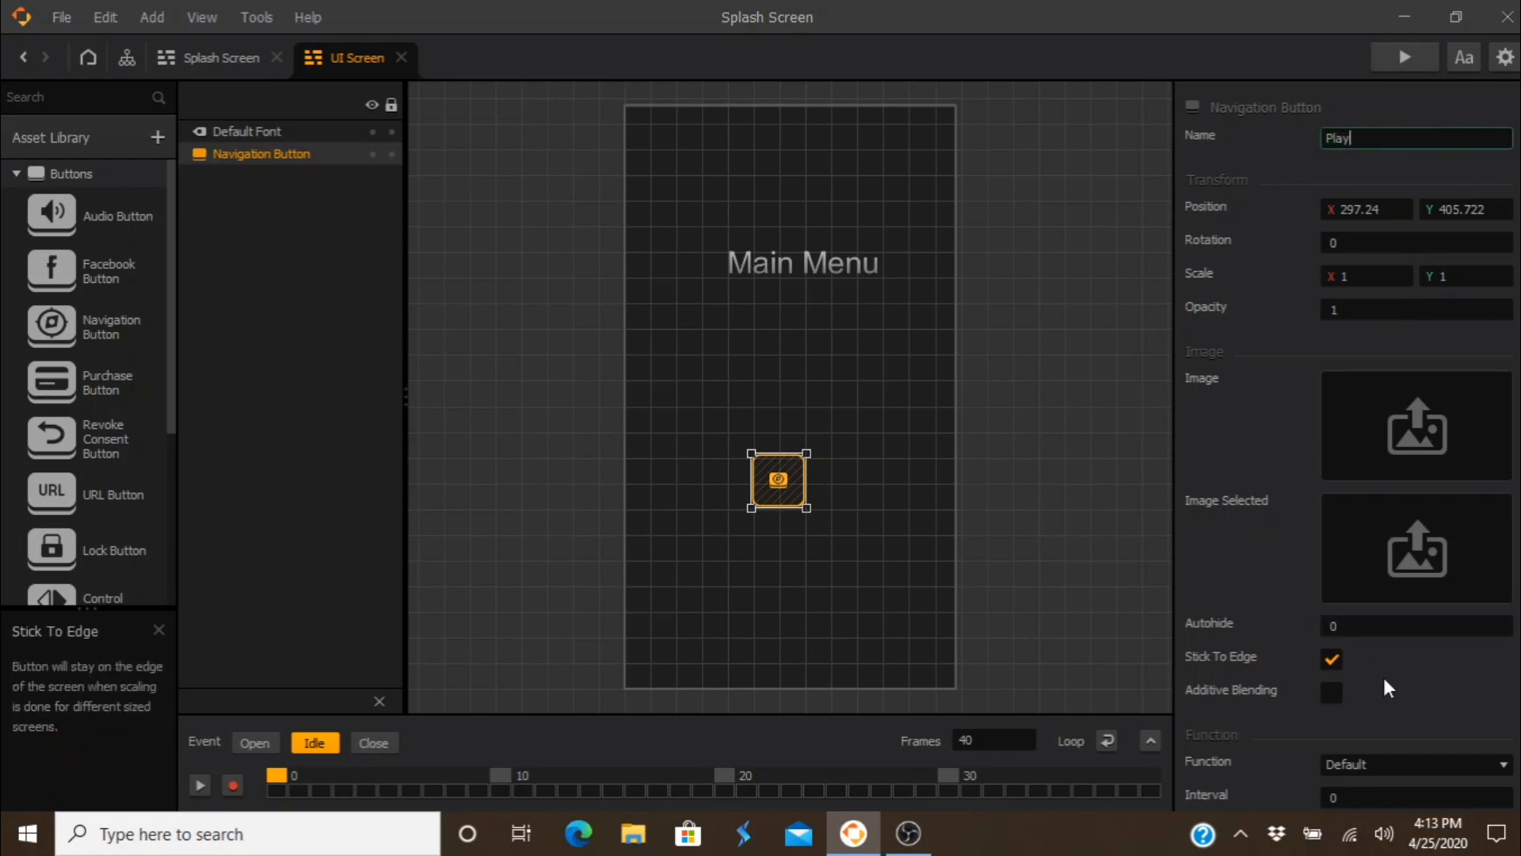
pyautogui.scroll(-1, 1394, 665)
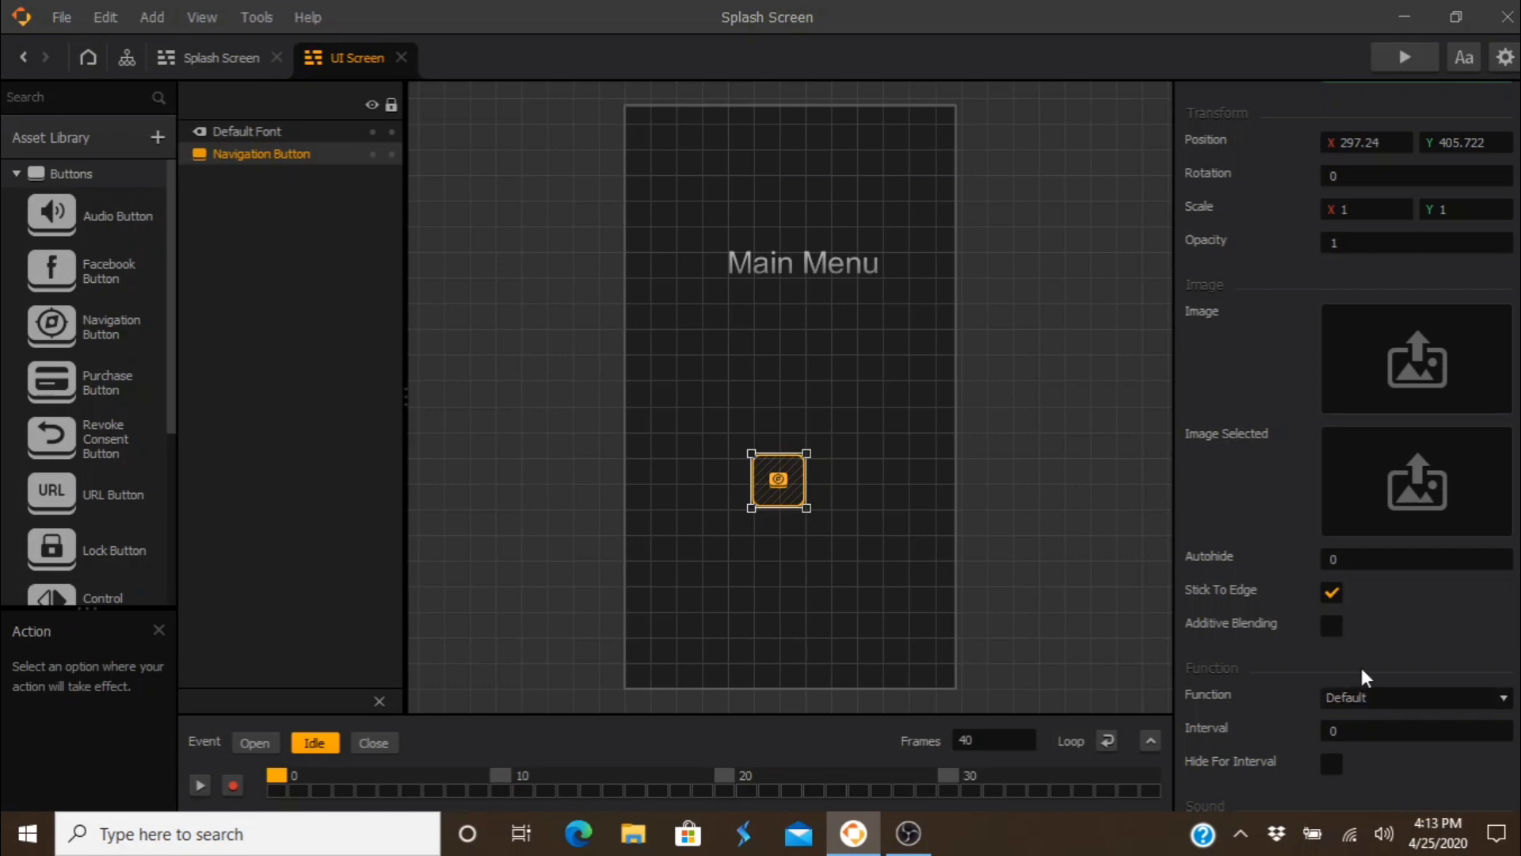
pyautogui.scroll(1, 1360, 664)
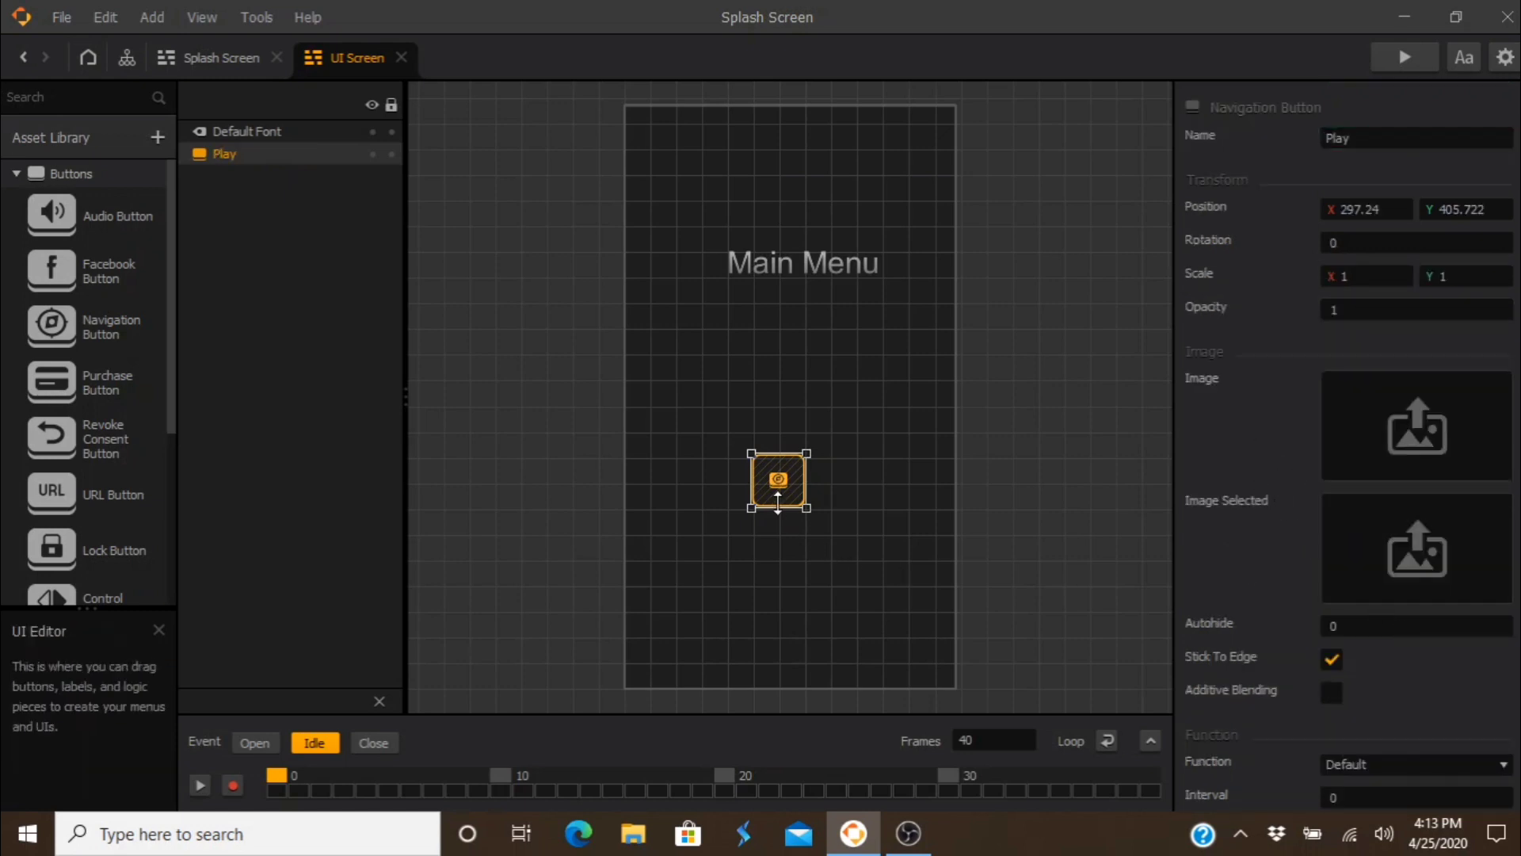
pyautogui.moveTo(777, 504); pyautogui.dragTo(786, 493)
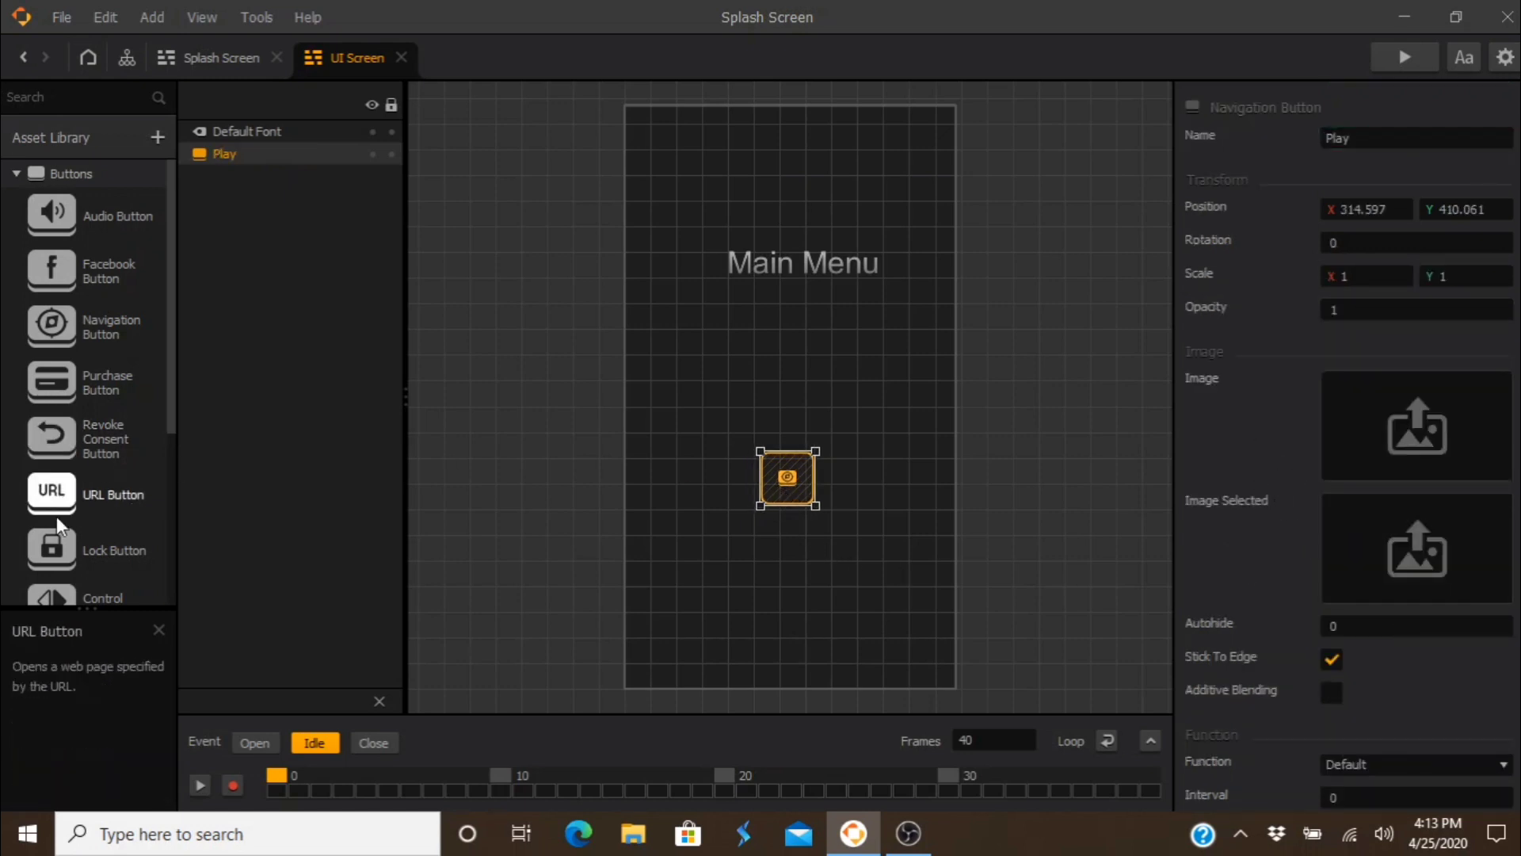
# Step: Add a Default Font label centred on the Play button and set its text to "Play"
pyautogui.scroll(-3, 68, 511)
pyautogui.moveTo(78, 543); pyautogui.dragTo(790, 478)
pyautogui.click(1380, 411)
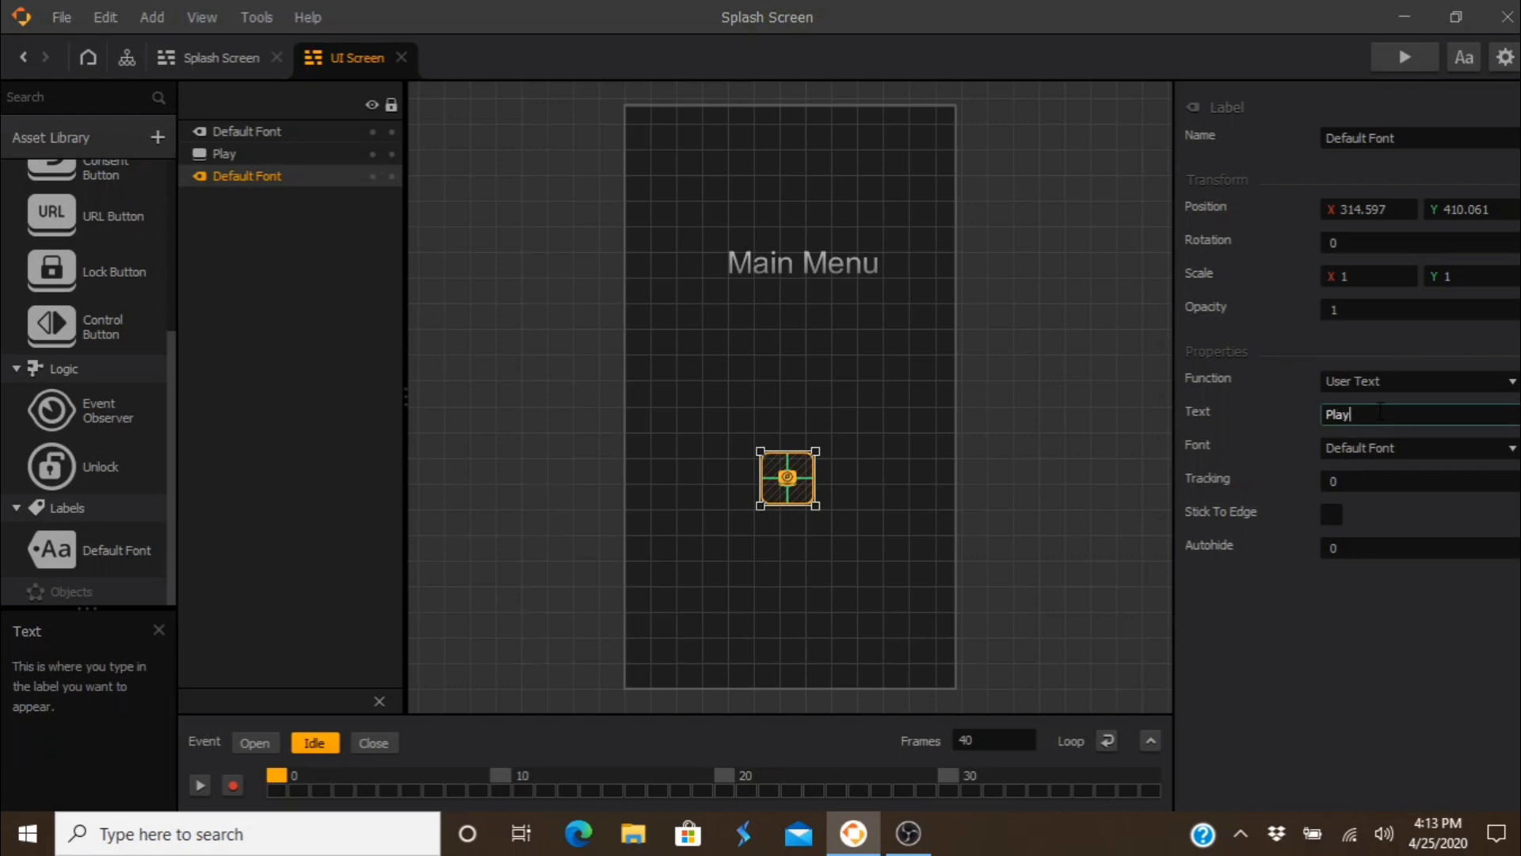
pyautogui.write('Play')
pyautogui.press('Return')
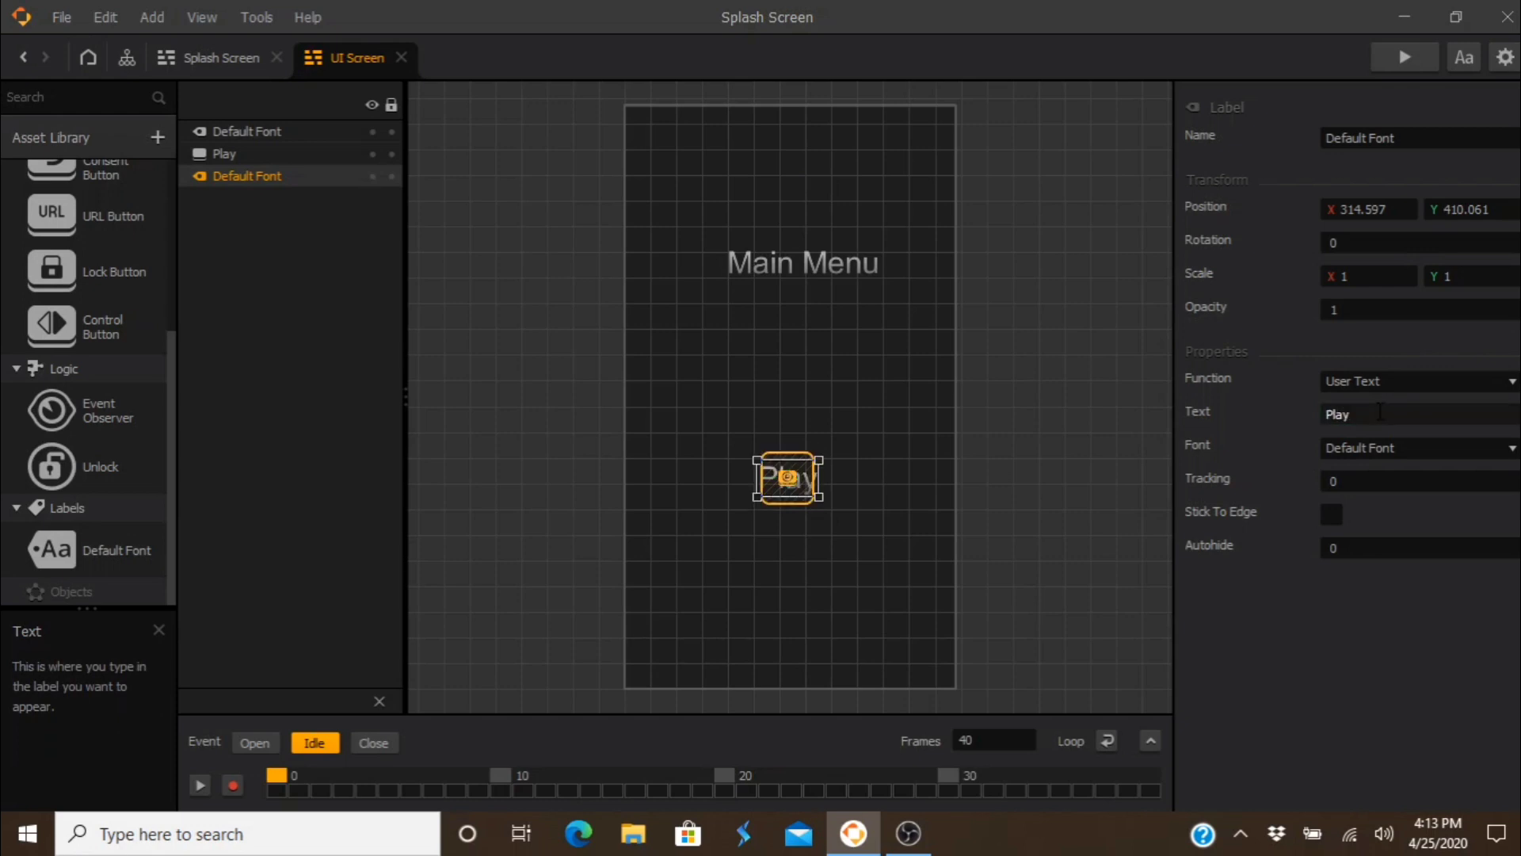
# Step: Set the Play navigation button's opacity to 0 so only its text label shows, and check that the button can still be selected
pyautogui.click(224, 153)
pyautogui.click(1355, 309)
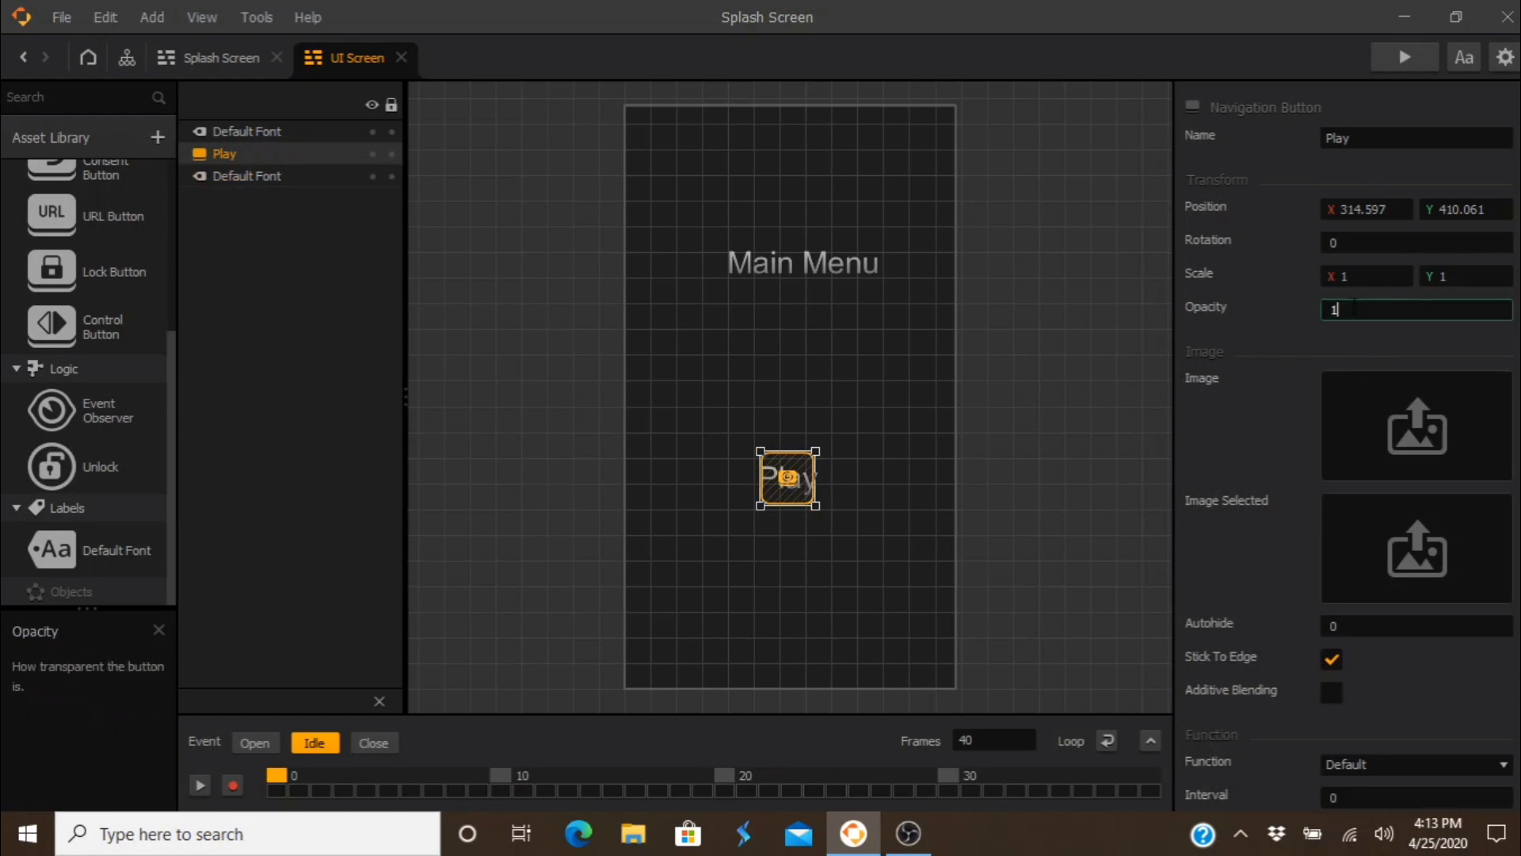
pyautogui.write('0')
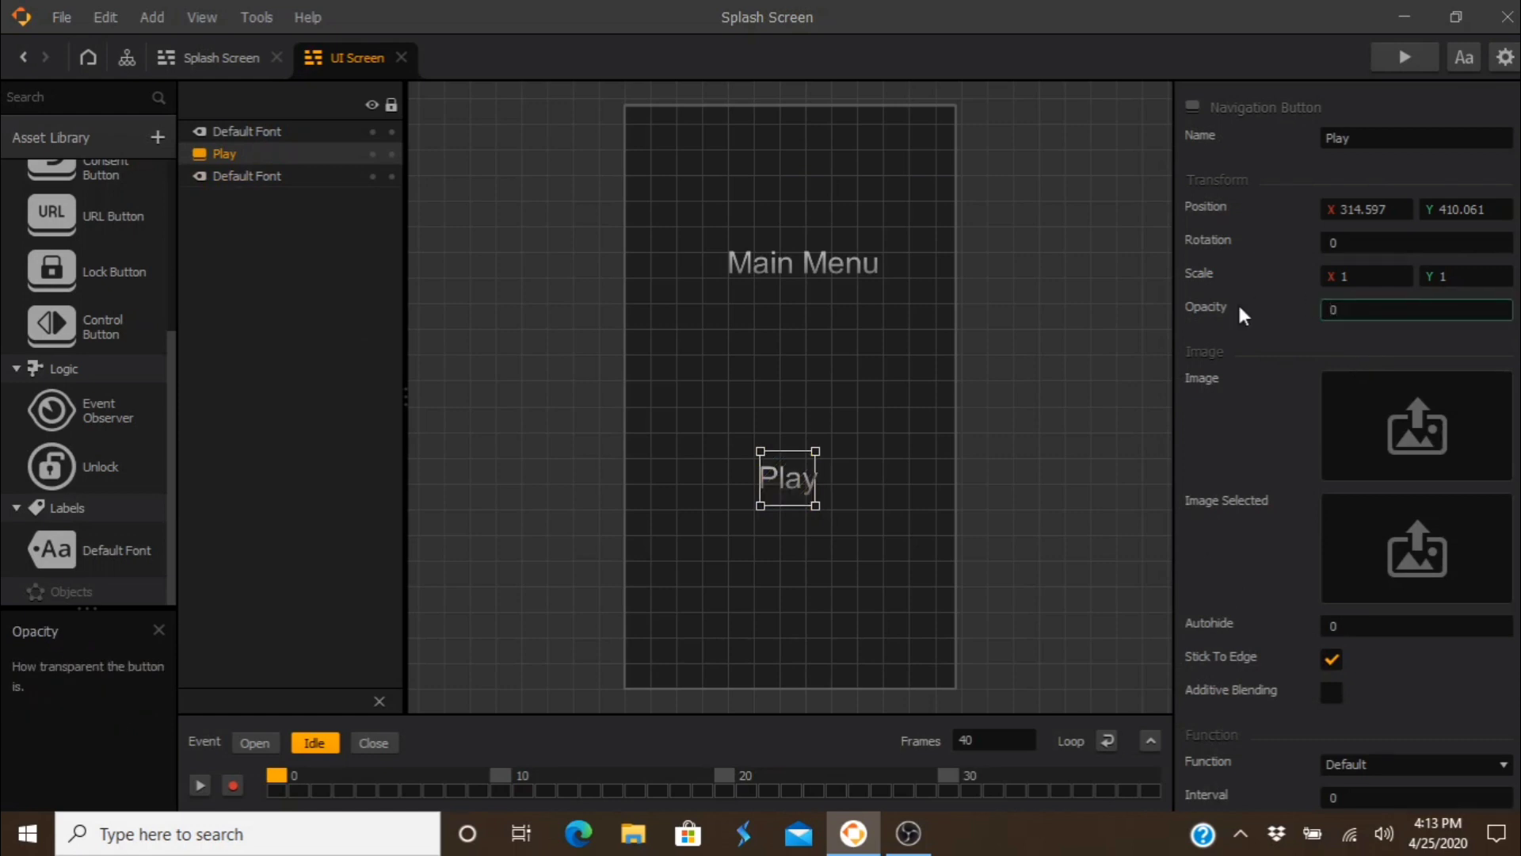
pyautogui.click(493, 459)
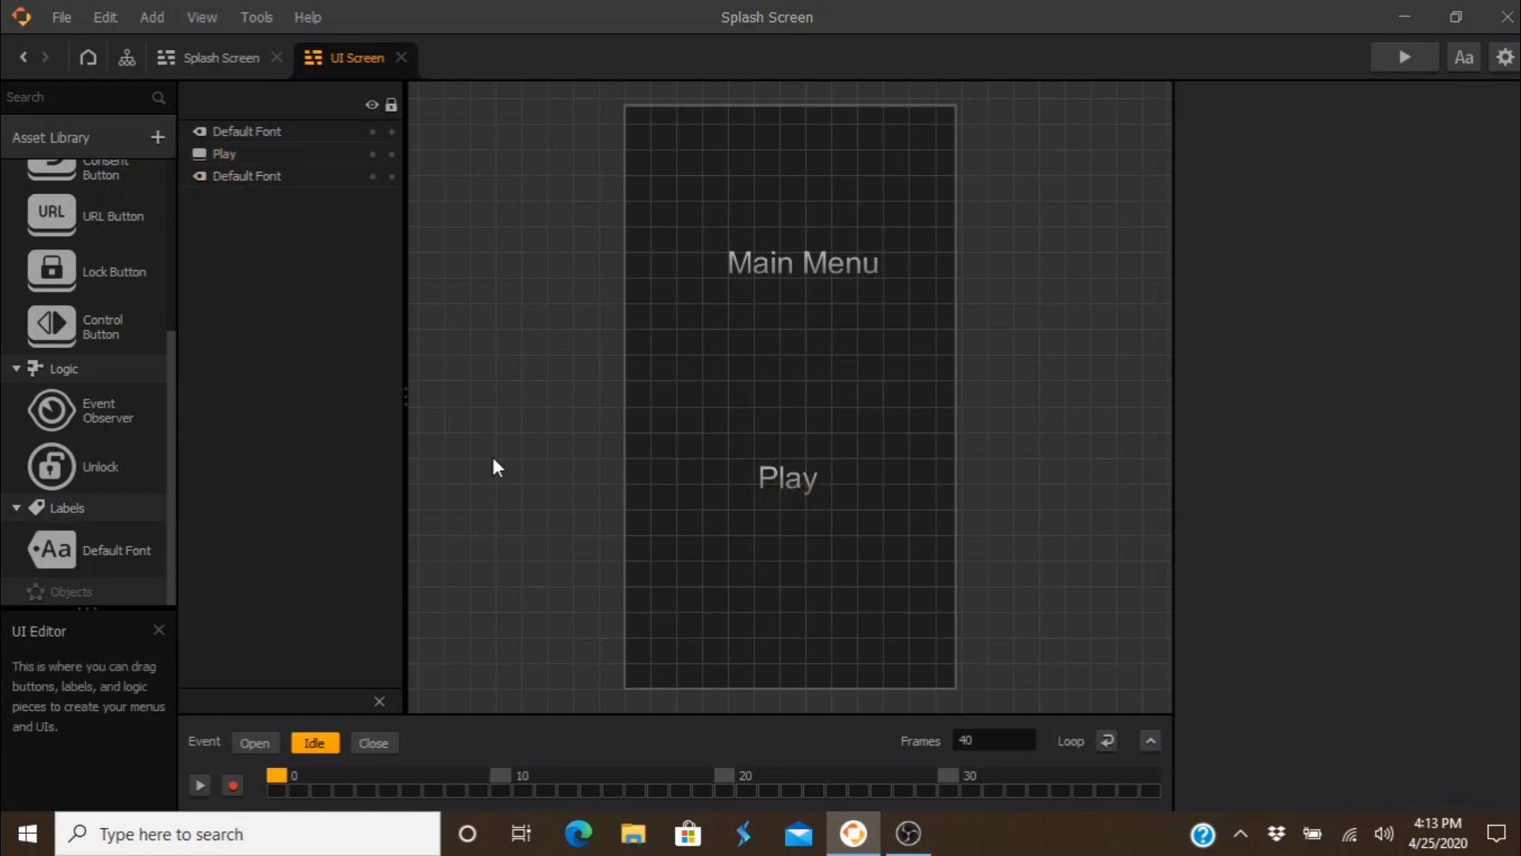
pyautogui.click(815, 491)
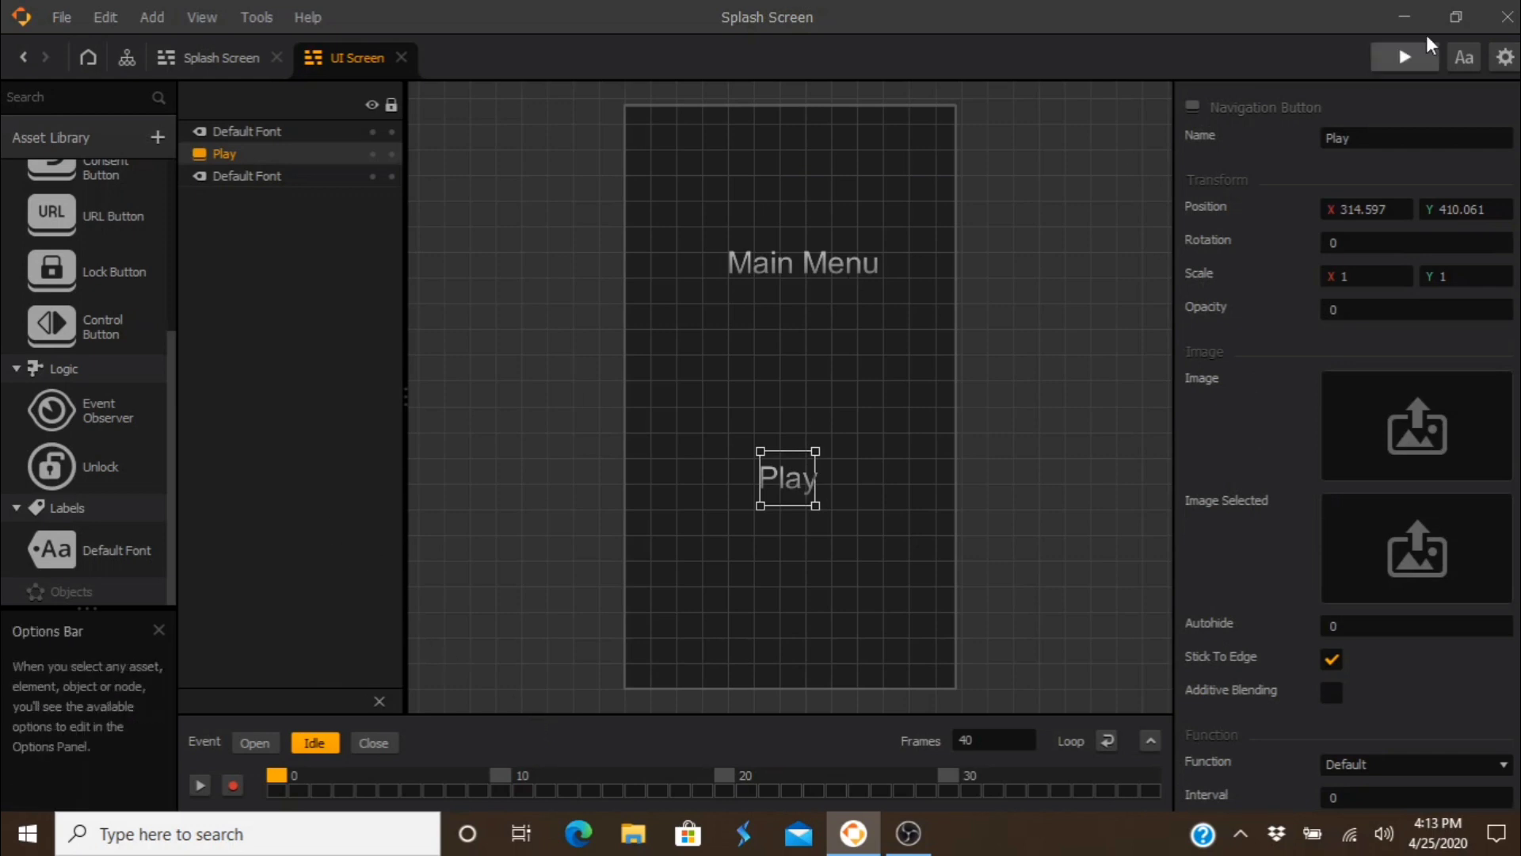
# Step: In the mind map, link the UI Screen's Play output to the 3D World's Load input and space the two nodes apart
pyautogui.click(128, 57)
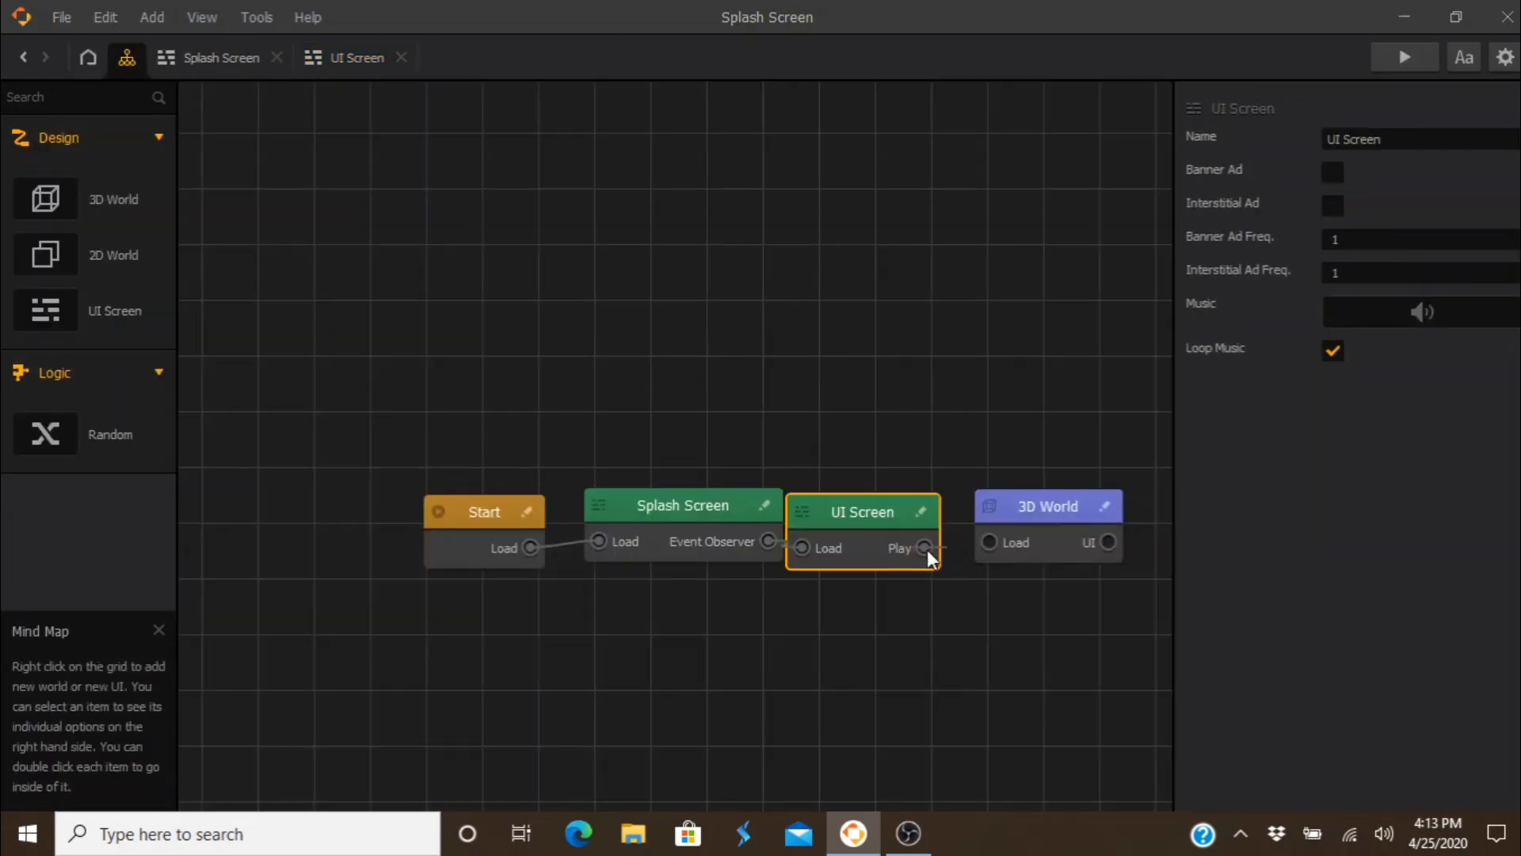
pyautogui.moveTo(995, 511); pyautogui.dragTo(1054, 511)
pyautogui.moveTo(876, 506); pyautogui.dragTo(918, 503)
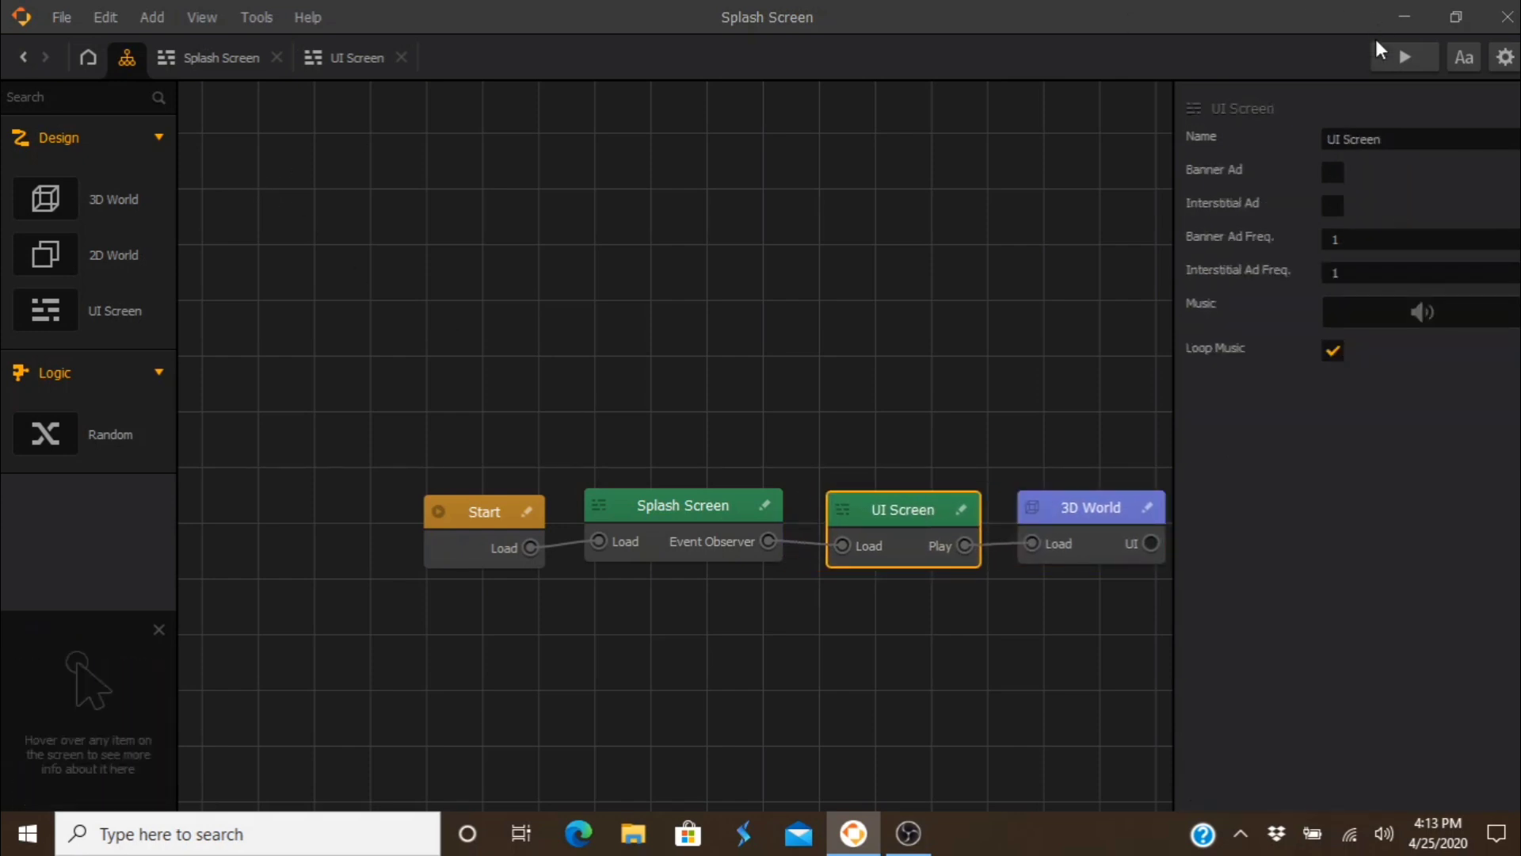
# Step: Preview the game through the splash screen to the main menu and start the 3D World with the Play button
pyautogui.click(1382, 57)
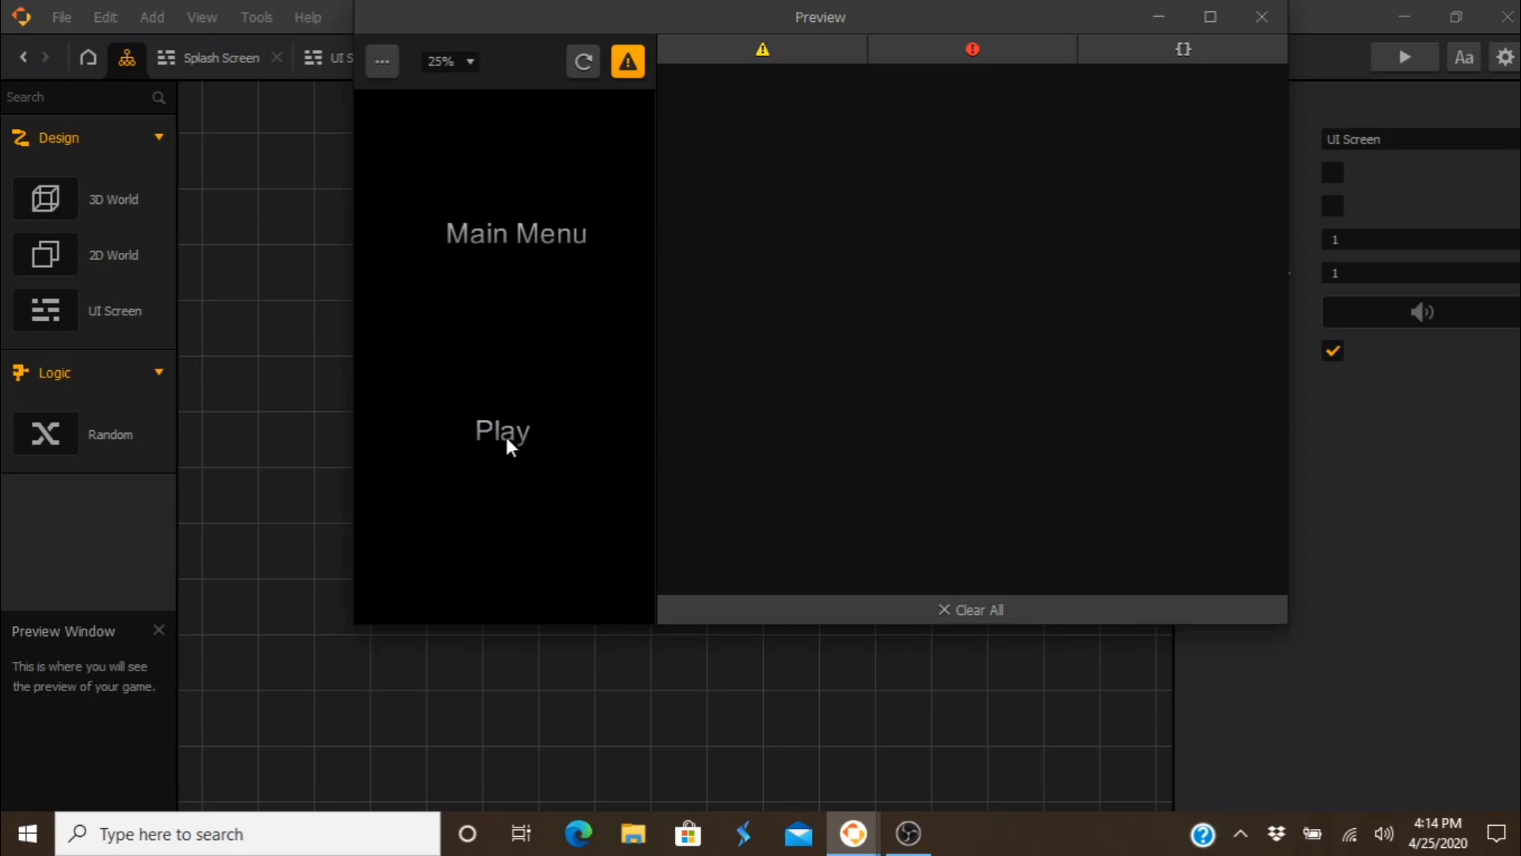
pyautogui.click(507, 447)
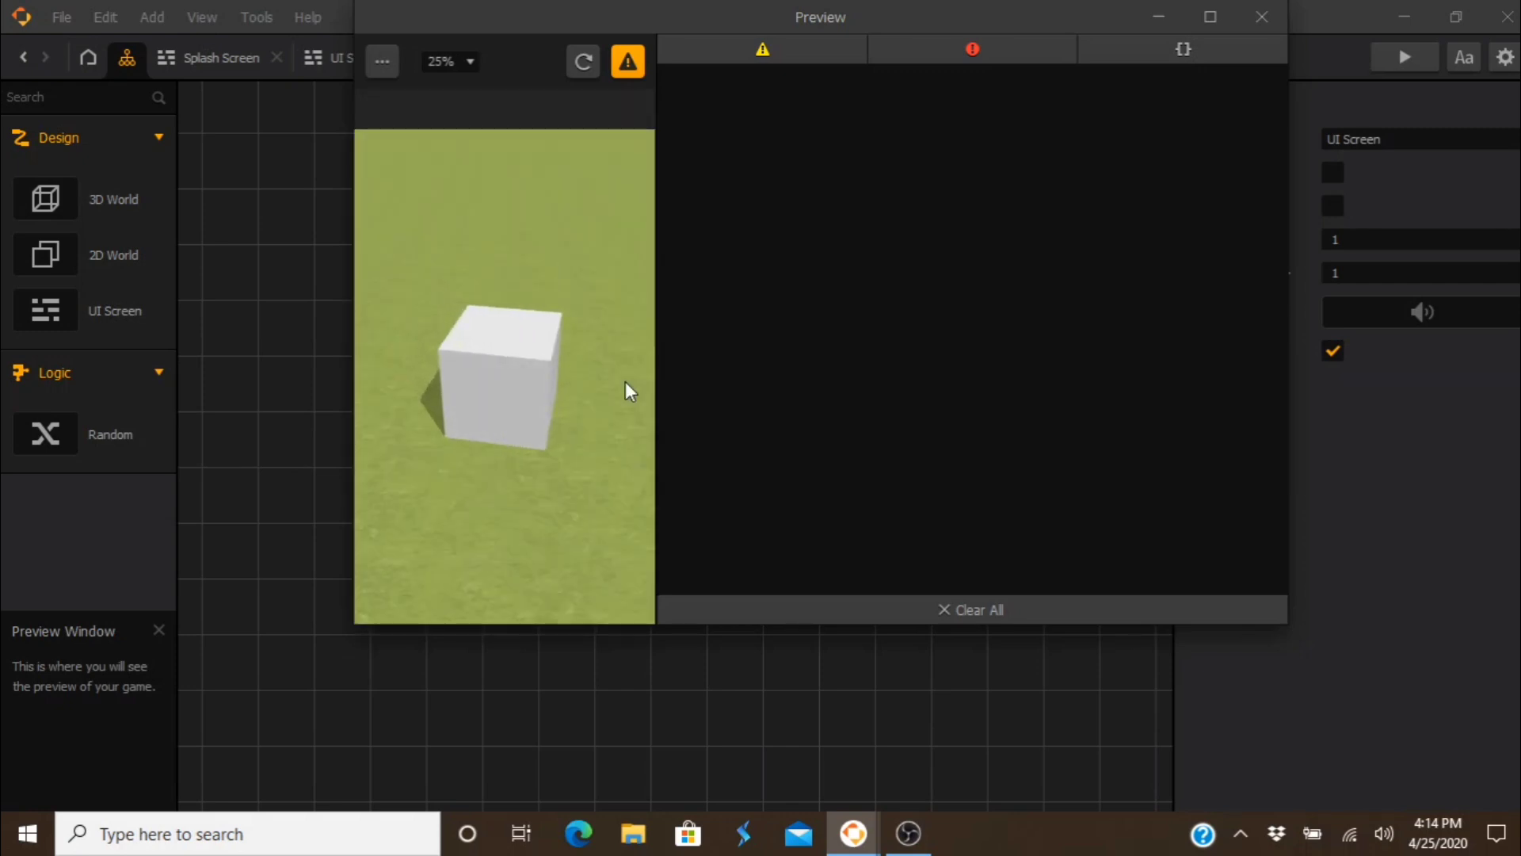